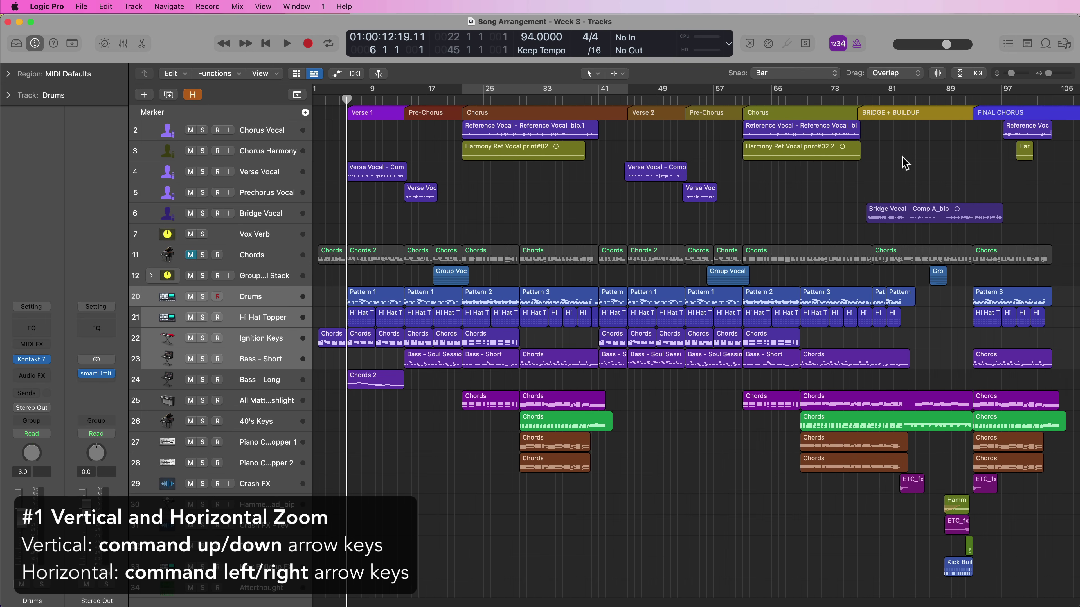
# Enlarge the arrangement view, magnify the tracks vertically around the Drums track, and reduce their height back
pyautogui.moveTo(1011, 74); pyautogui.dragTo(1049, 78)
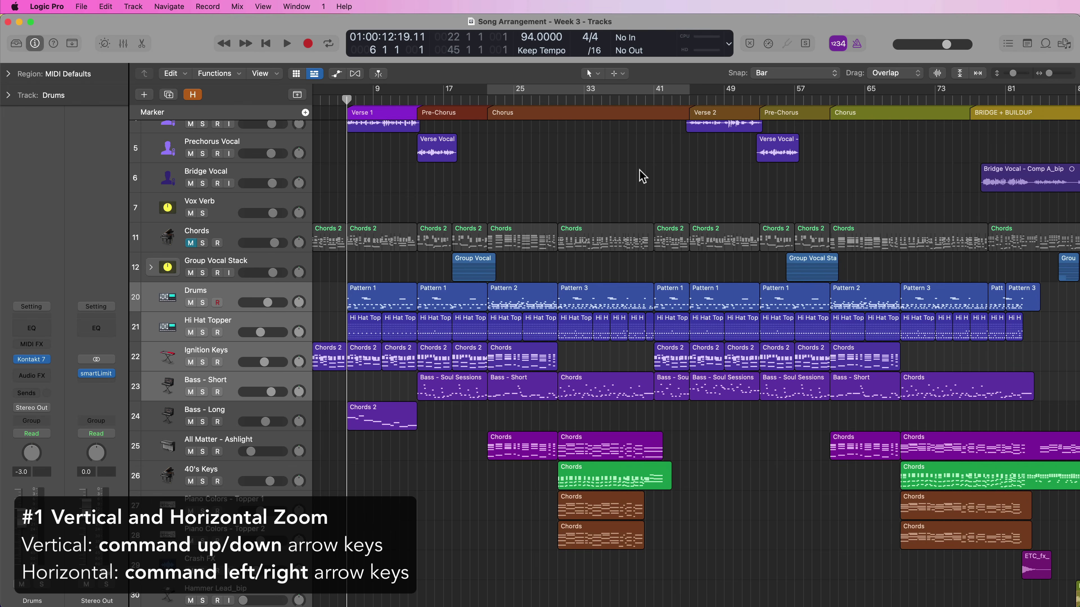
pyautogui.press('super+Down')
pyautogui.press('super+Down')
pyautogui.press('super+Down')
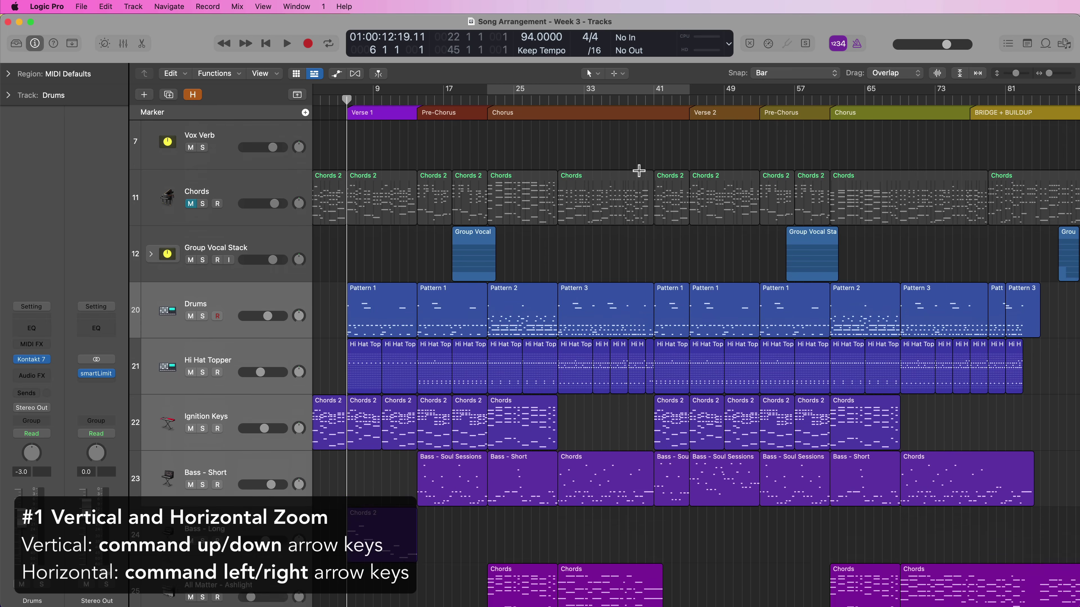
pyautogui.press('super+Up')
pyautogui.press('super+Up')
pyautogui.press('super+Up')
# Zoom the arrangement timeline in and out horizontally around the playhead, finishing with a wider, shorter overview of the song
pyautogui.press('super+Right')
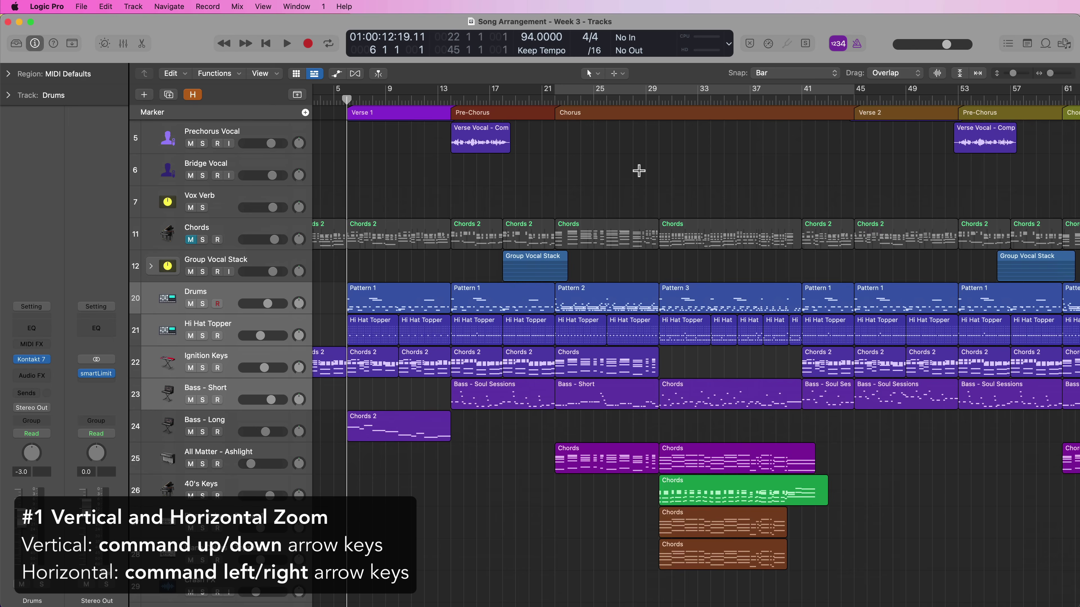
pyautogui.press('super+Right')
pyautogui.press('super+Right')
pyautogui.press('super+Left')
pyautogui.press('super+Left')
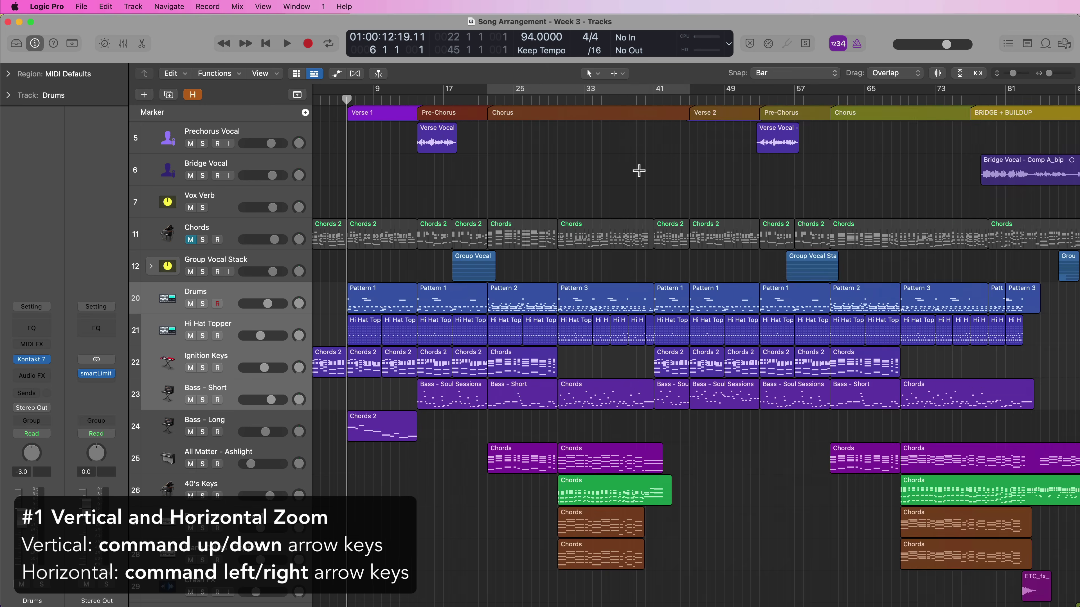
pyautogui.press('super+Right')
pyautogui.press('super+Right')
pyautogui.press('super+Right')
pyautogui.press('super+Right')
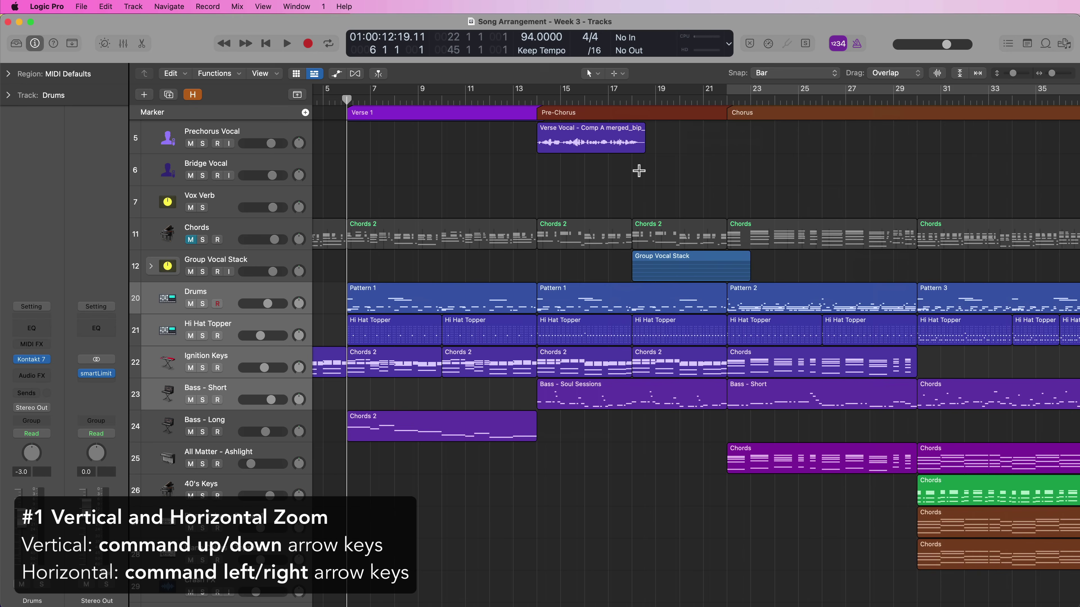
pyautogui.press('super+Left')
pyautogui.press('super+Left')
pyautogui.press('super+Left')
pyautogui.press('super+Left')
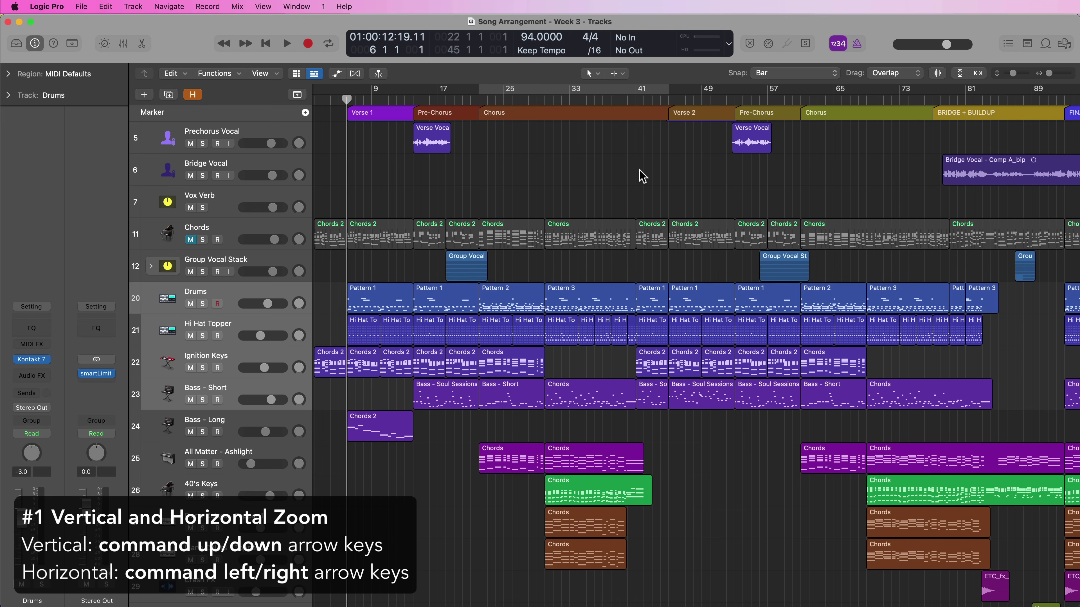
pyautogui.press('super+Up')
pyautogui.press('super+Left')
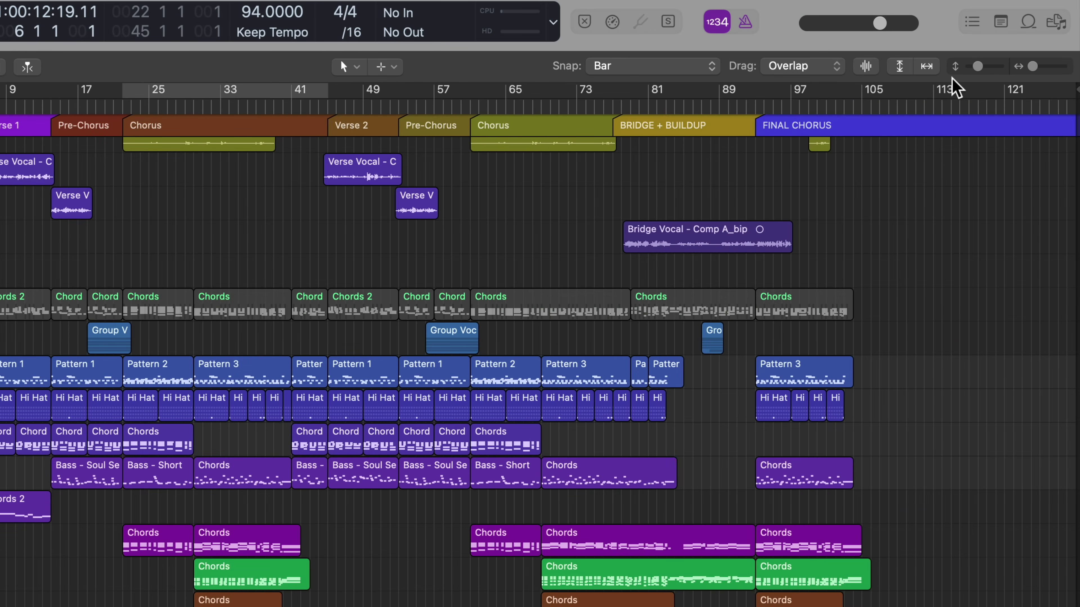
# Turn on both vertical auto zoom and horizontal auto zoom for the Tracks area
pyautogui.click(900, 70)
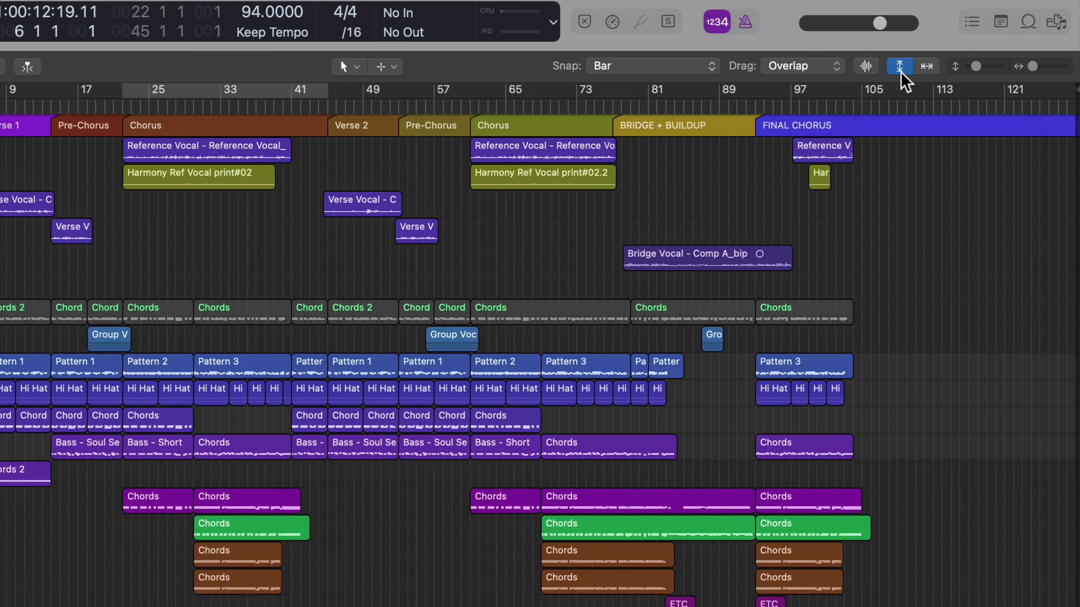
pyautogui.click(901, 72)
pyautogui.click(901, 71)
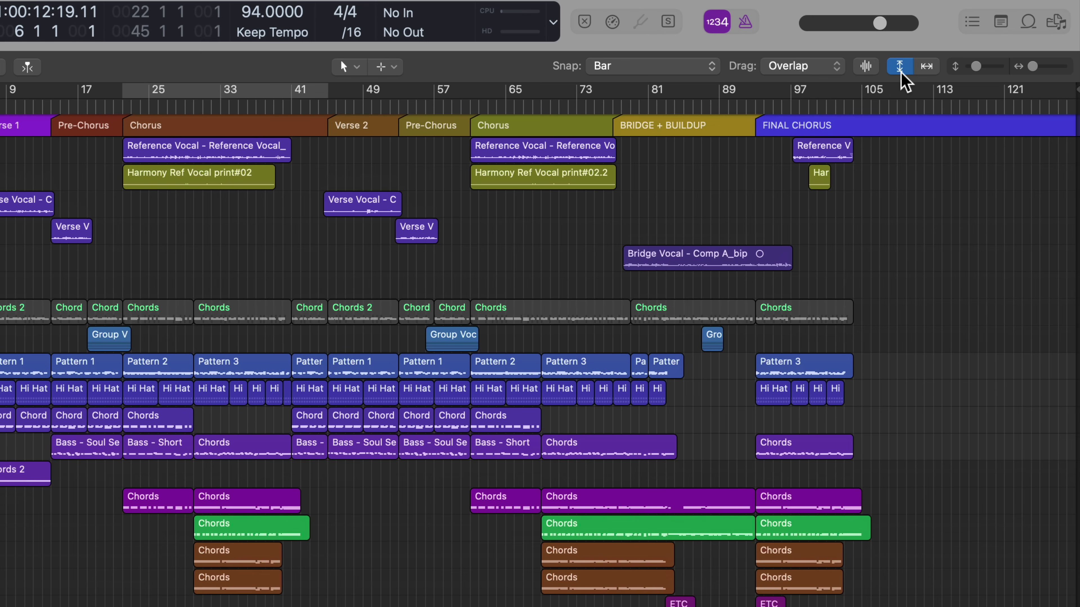
pyautogui.click(919, 70)
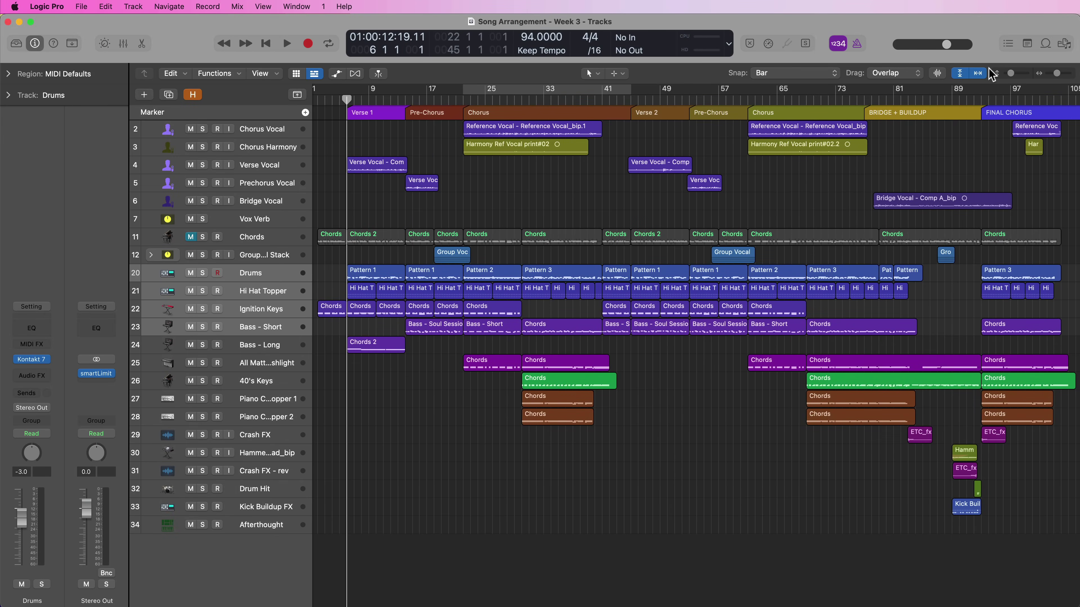
# Open the key command editor and search its commands for "zoom"
pyautogui.click(66, 7)
pyautogui.moveTo(68, 67)
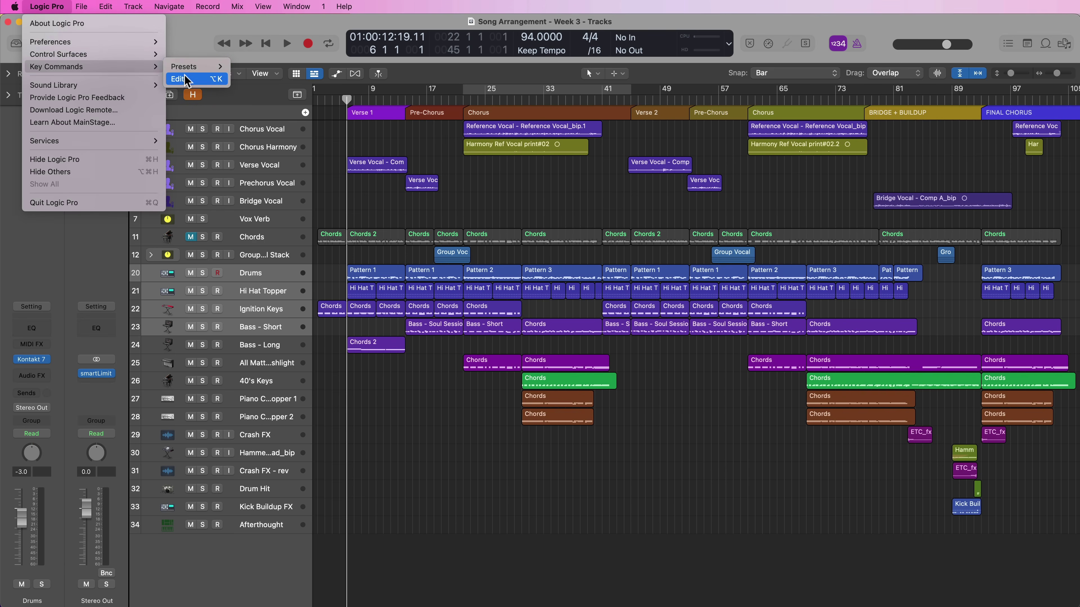
pyautogui.click(188, 80)
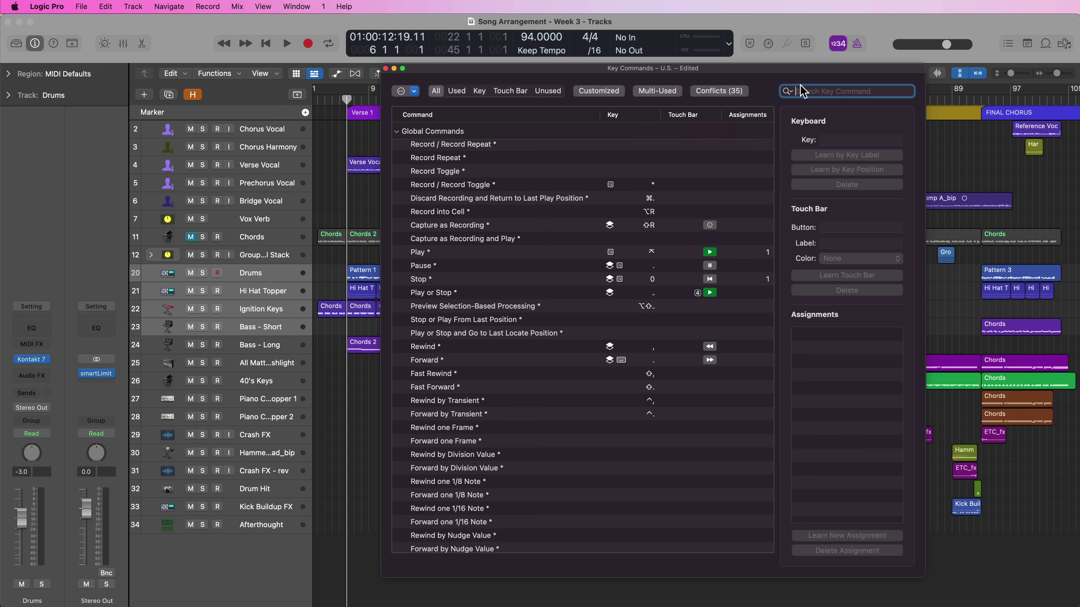
pyautogui.write('zoom')
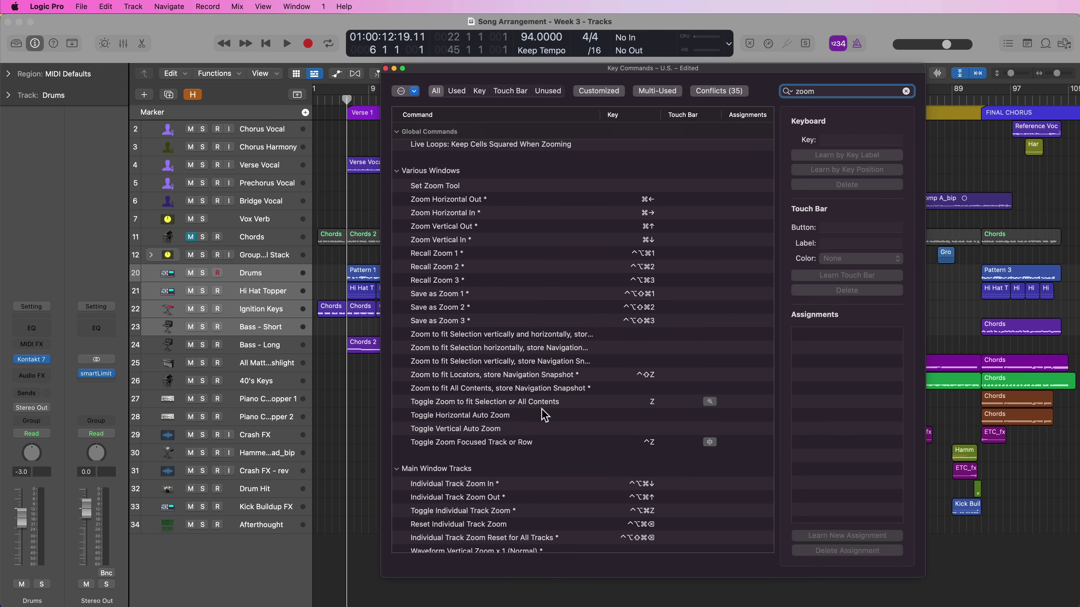
# Check the Toggle Horizontal Auto Zoom and Toggle Vertical Auto Zoom entries for assigned shortcuts, and close the key command editor
pyautogui.click(545, 416)
pyautogui.keyDown('super'); pyautogui.click(545, 415); pyautogui.keyUp('super')
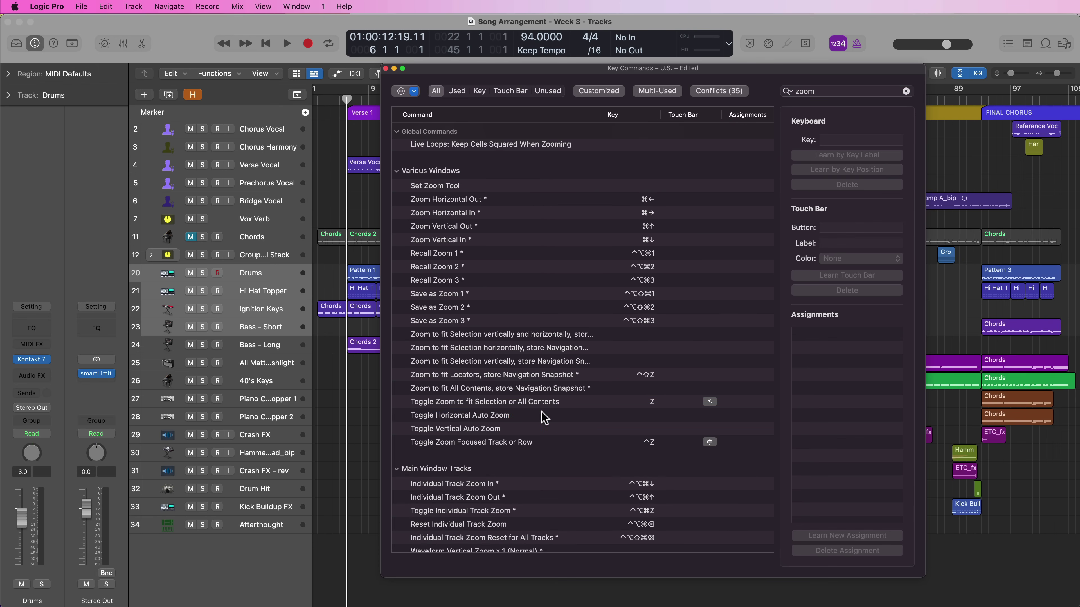
pyautogui.click(544, 416)
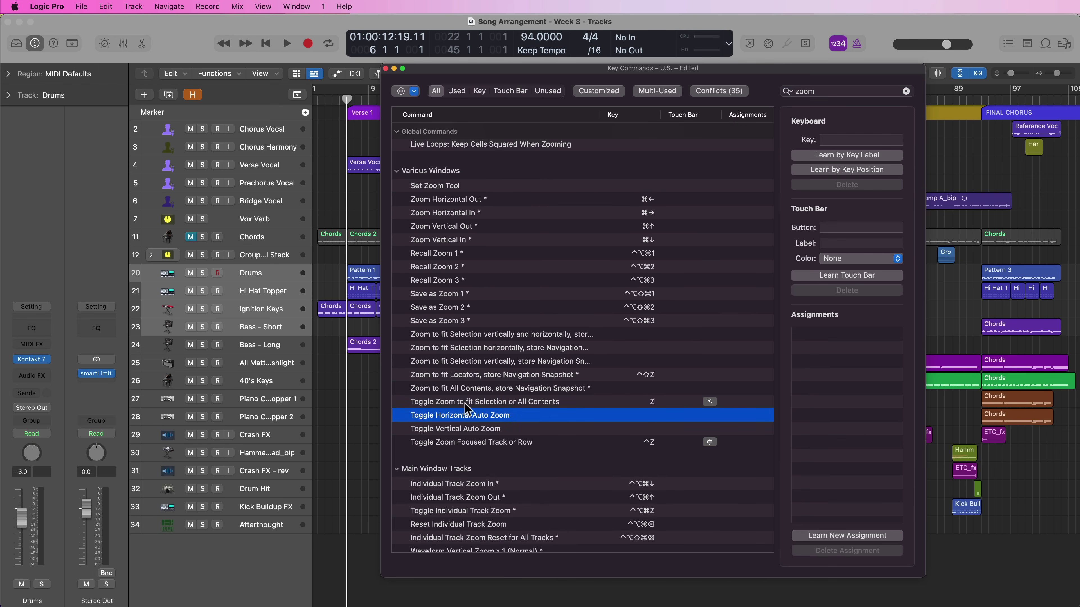
pyautogui.click(528, 430)
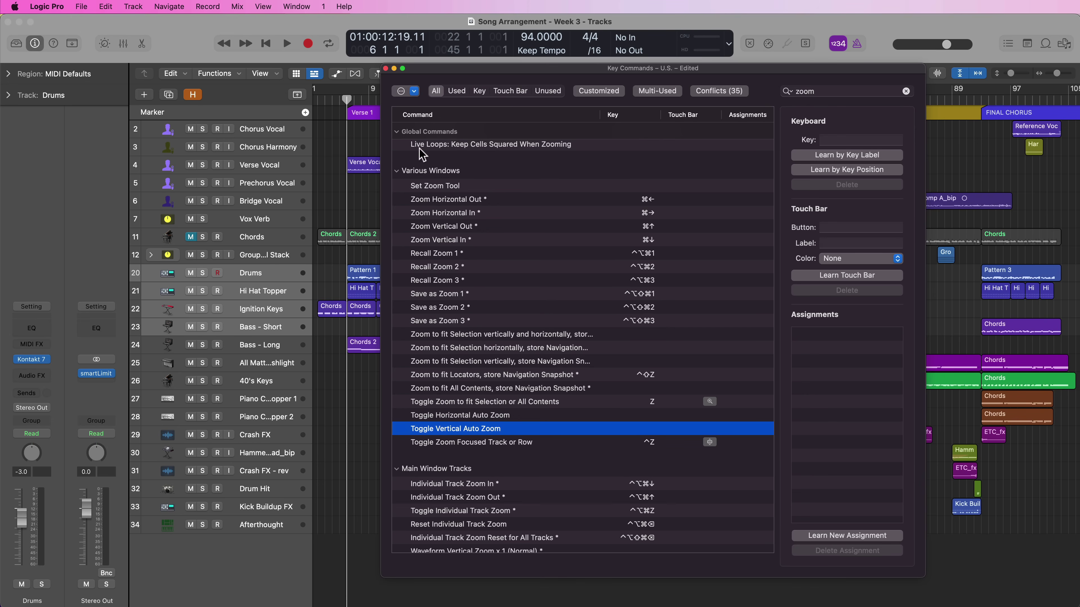
pyautogui.click(385, 68)
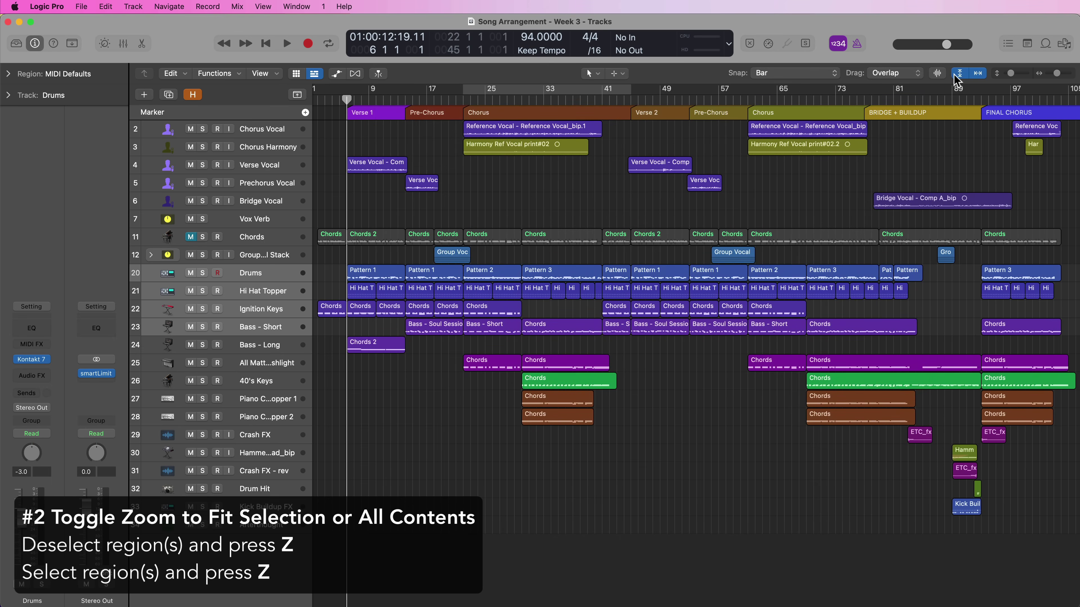
# With no regions selected, toggle the zoom repeatedly between fitting all contents and the closer view of the Chorus
pyautogui.press('z')
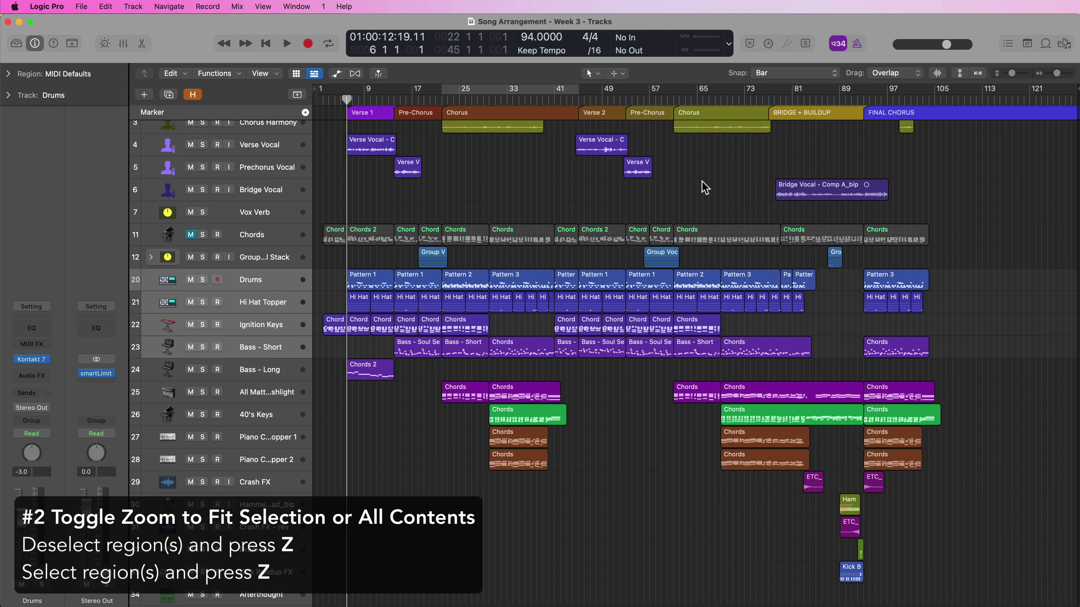
pyautogui.press('z')
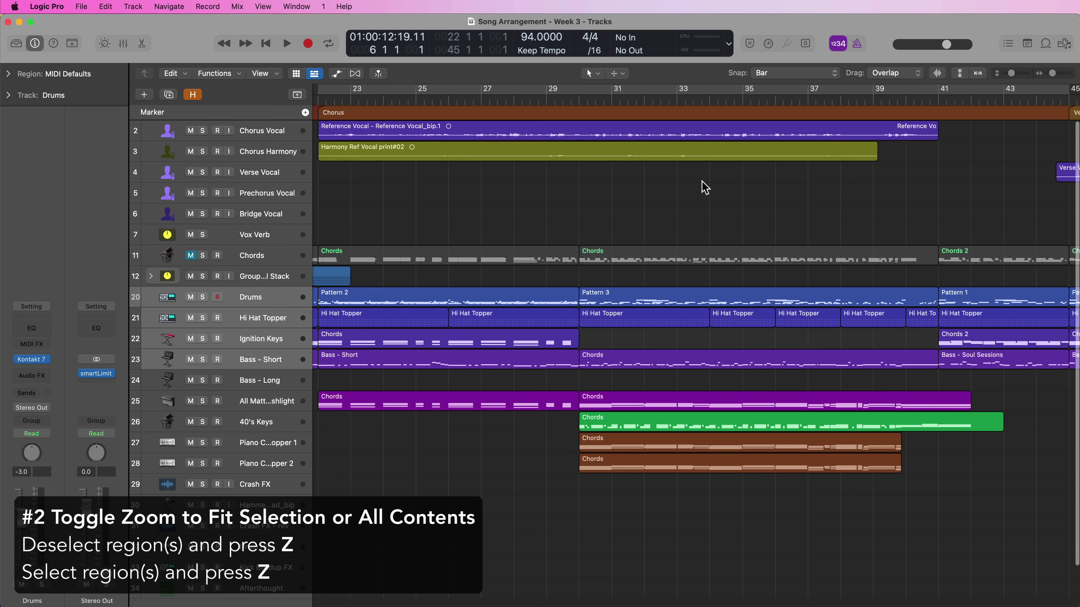
pyautogui.press('z')
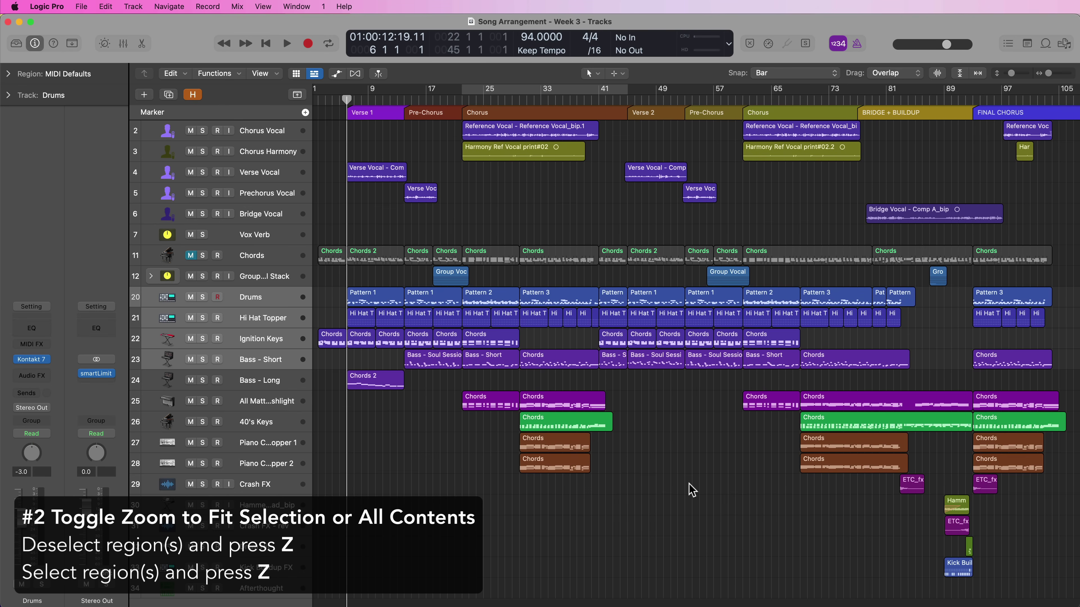
pyautogui.press('z')
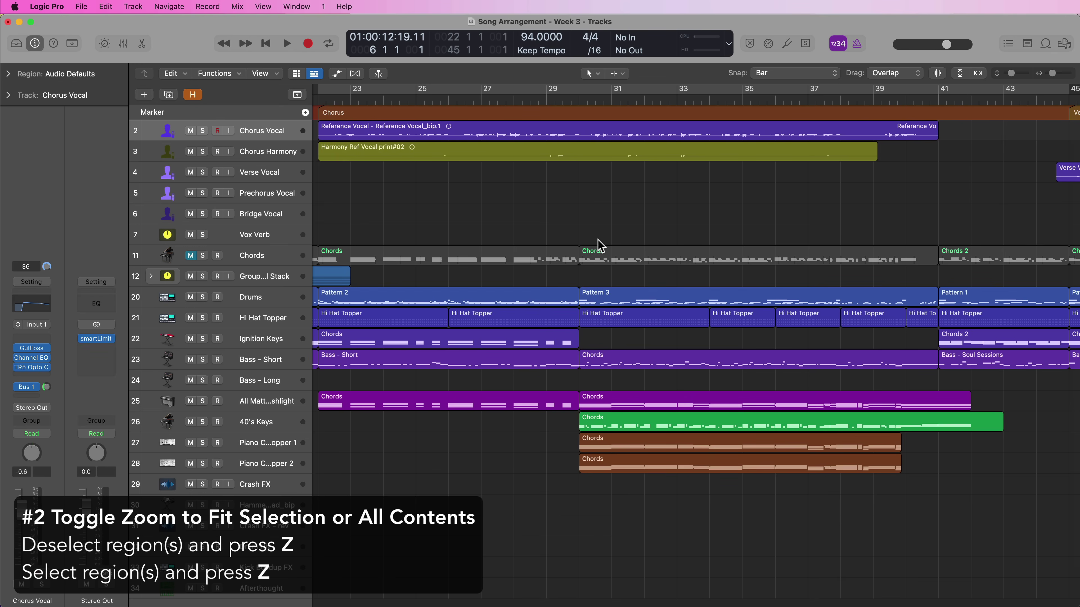
pyautogui.press('z')
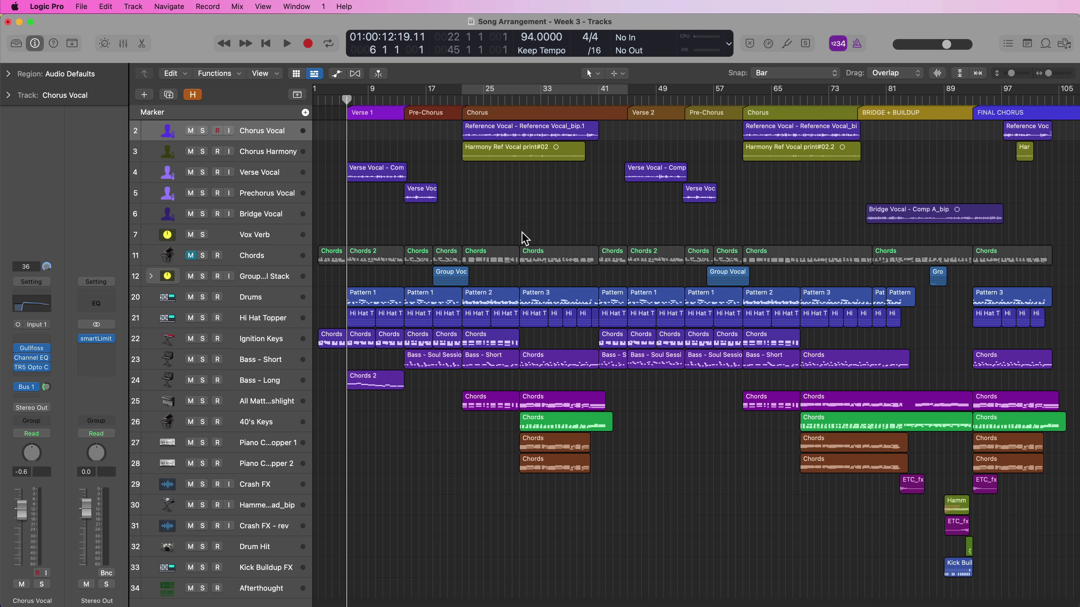
# Select the first-chorus Chords regions starting at bar 30 on tracks 25 to 28, zoom to fit them, and restore the overview
pyautogui.moveTo(664, 388); pyautogui.dragTo(576, 466)
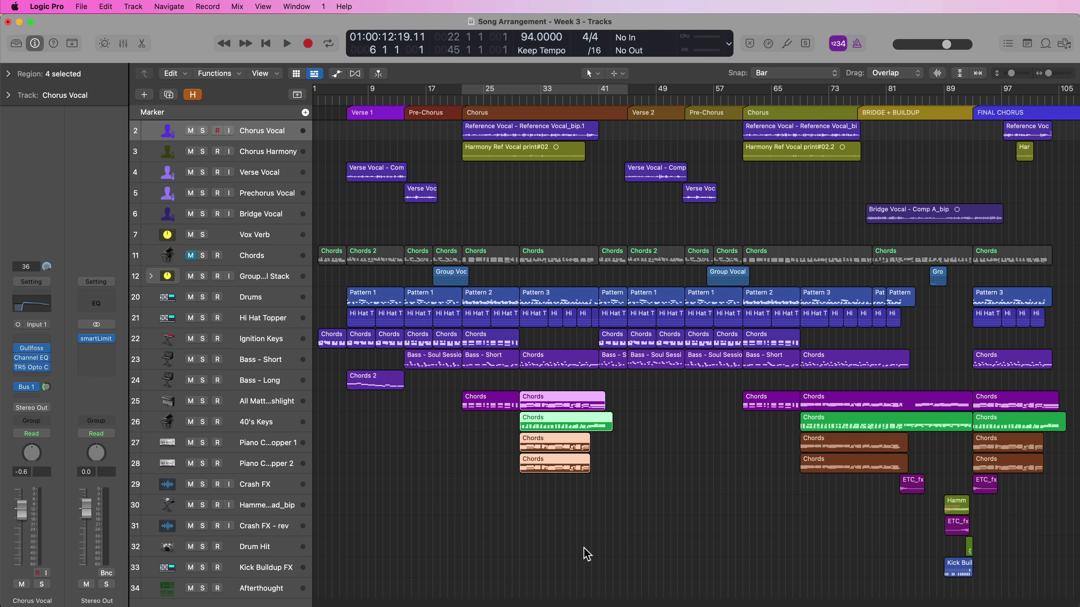
pyautogui.press('z')
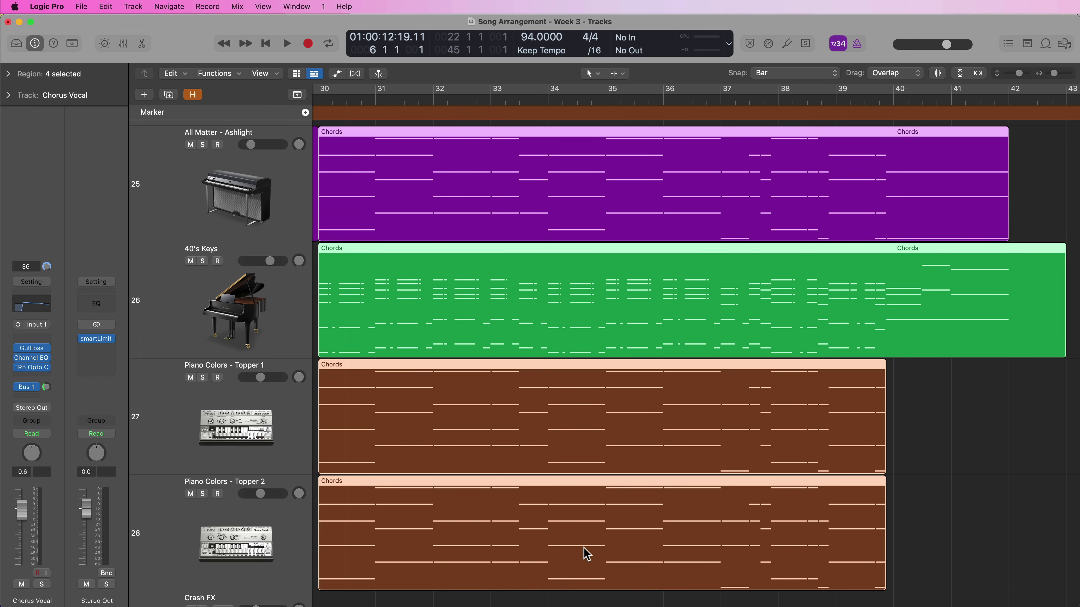
pyautogui.press('z')
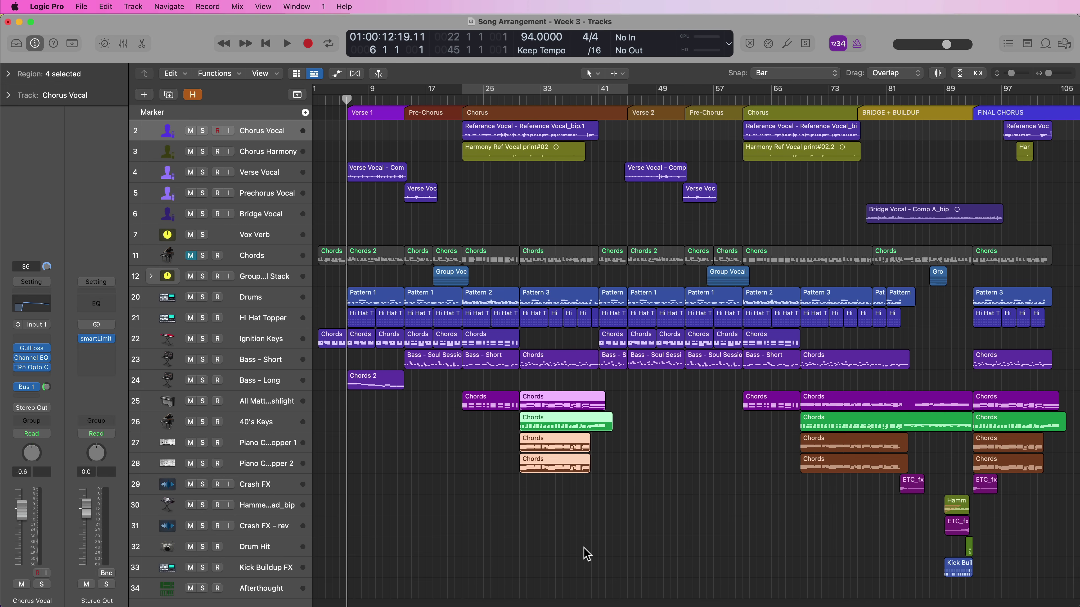
# Select the bar 41 to 52 regions on tracks 20 to 23, zoom to fit them, restore the overview, and deselect
pyautogui.moveTo(613, 375); pyautogui.dragTo(665, 302)
pyautogui.press('z')
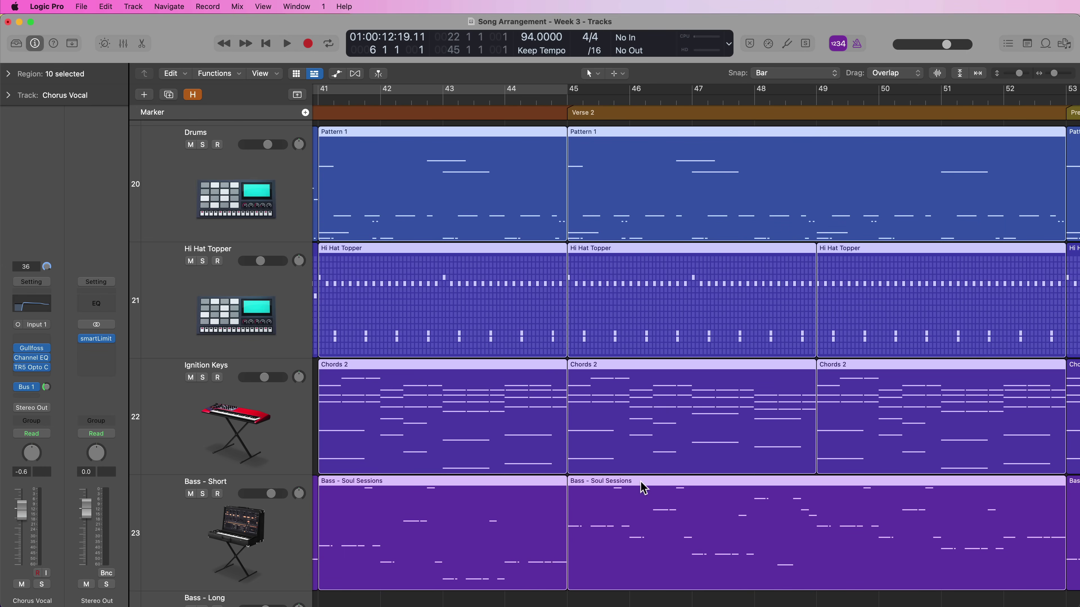
pyautogui.press('z')
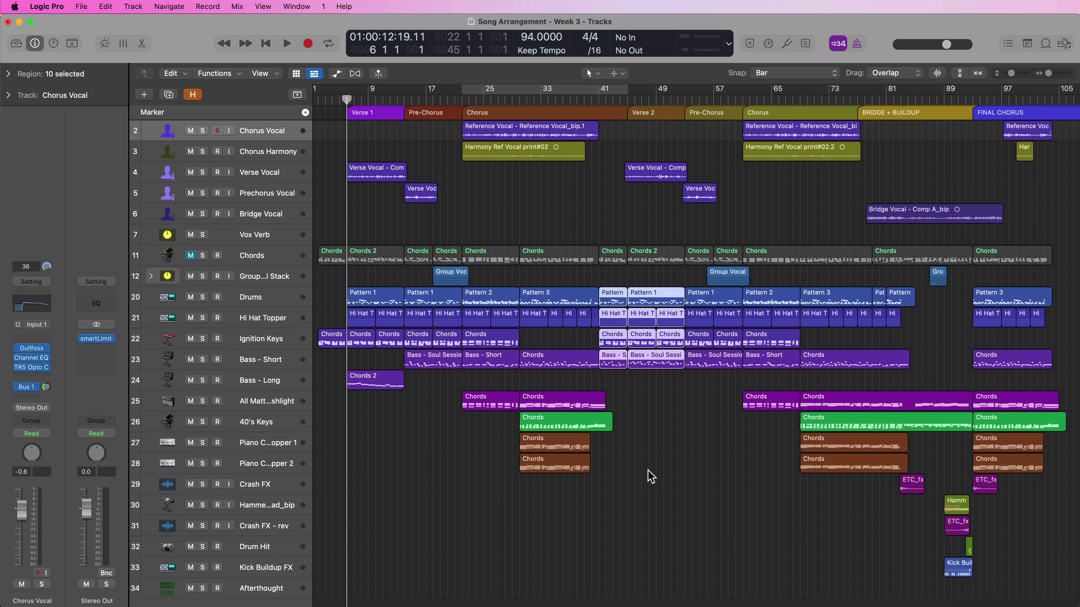
pyautogui.click(650, 476)
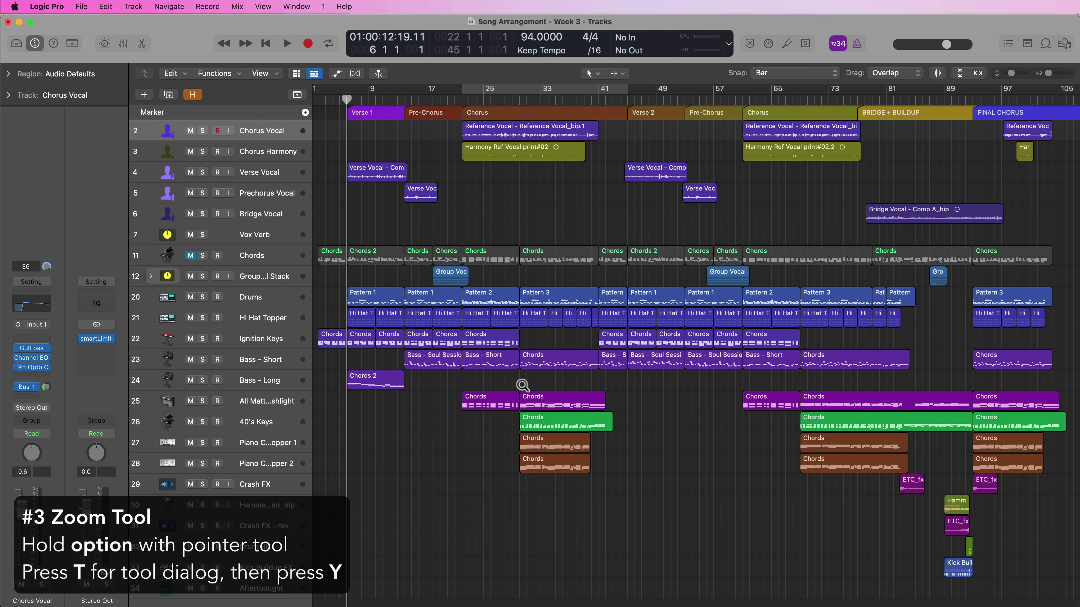
# Use the temporary Zoom tool to magnify the Chords regions on tracks 25 to 28 and the Verse 2 regions, restoring the overview each time
pyautogui.moveTo(522, 385); pyautogui.dragTo(614, 482)
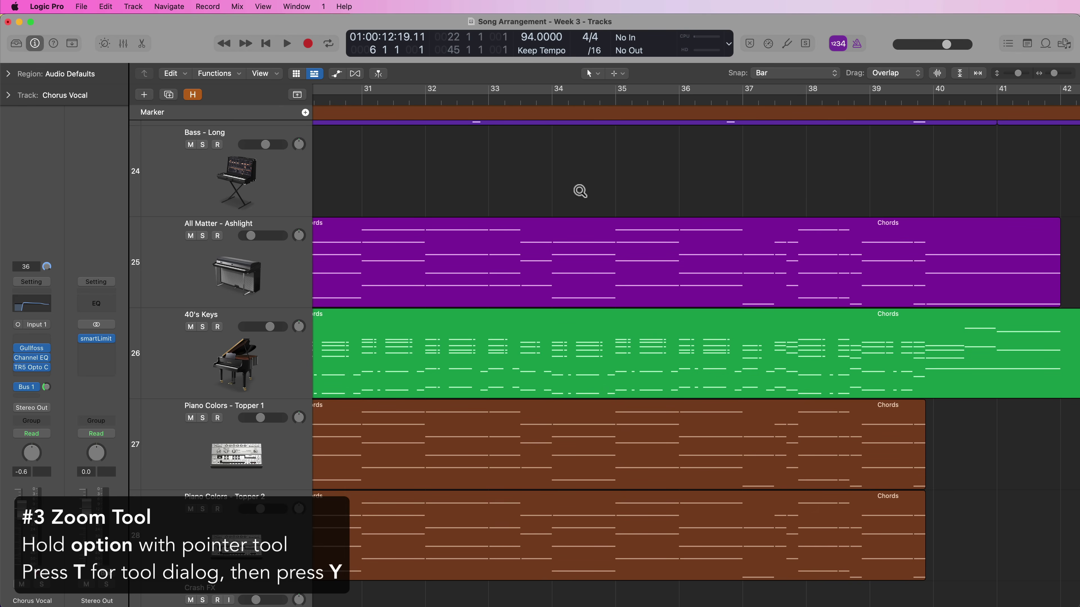
pyautogui.click(580, 191)
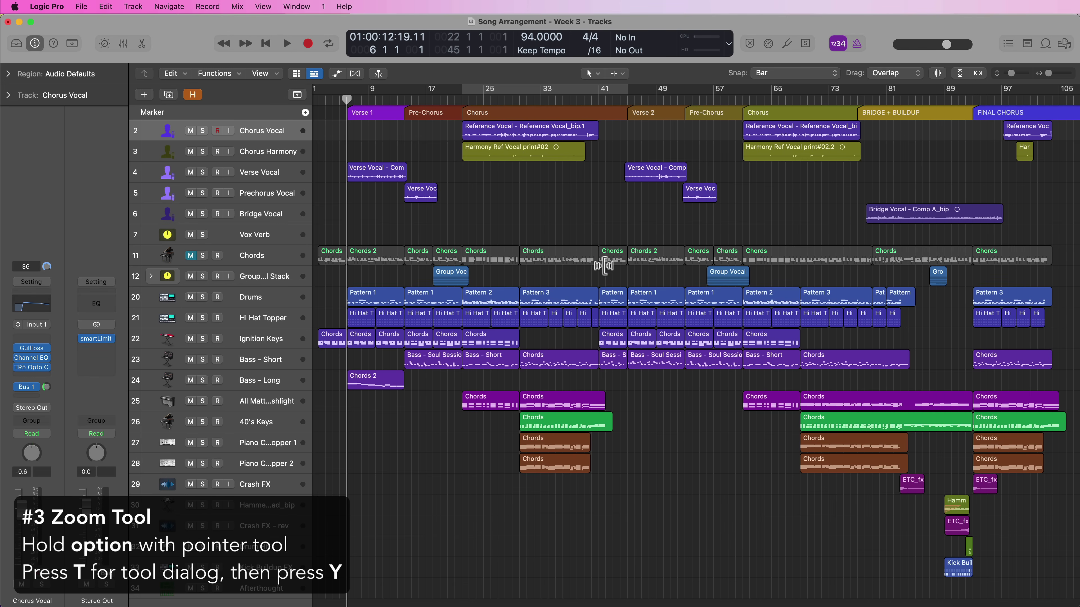
pyautogui.moveTo(604, 279); pyautogui.dragTo(691, 381)
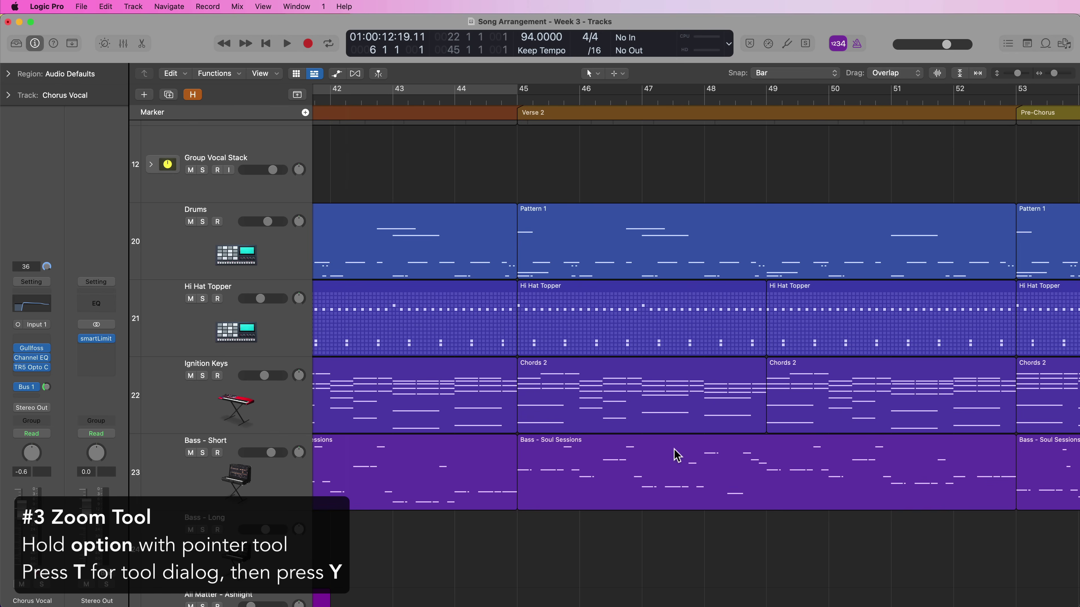
pyautogui.keyDown('alt'); pyautogui.click(631, 548); pyautogui.keyUp('alt')
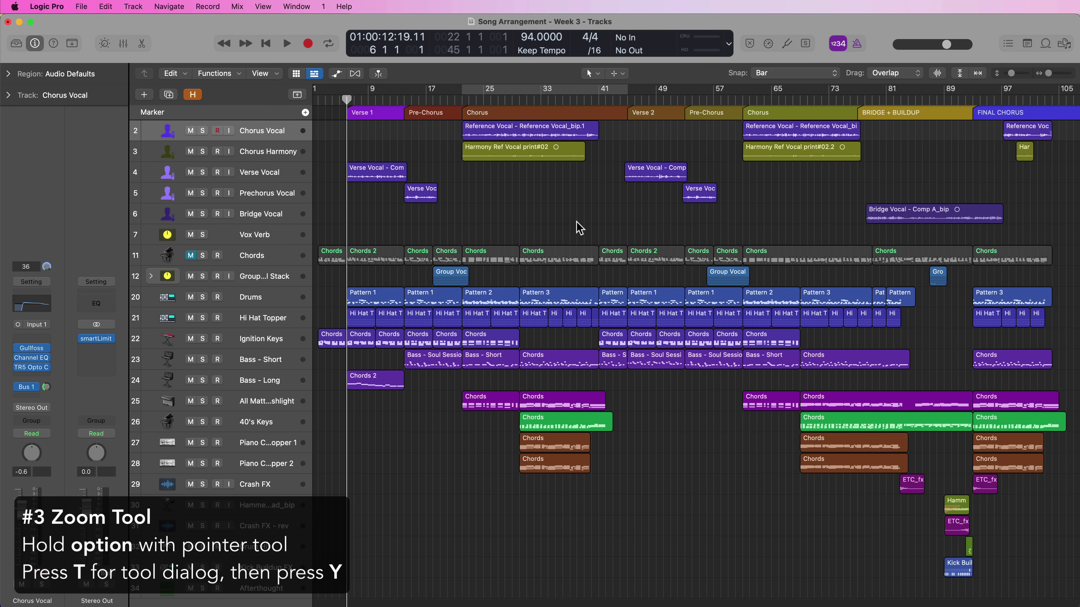
# Switch to the Zoom tool and magnify the Verse 2 section on tracks 7 to 23
pyautogui.press('t')
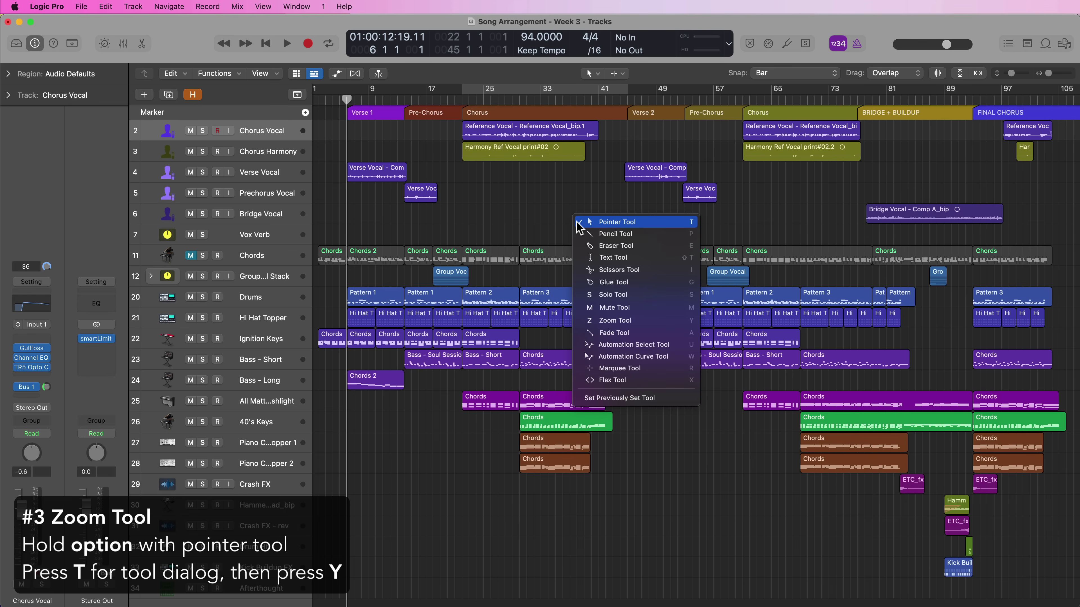
pyautogui.press('y')
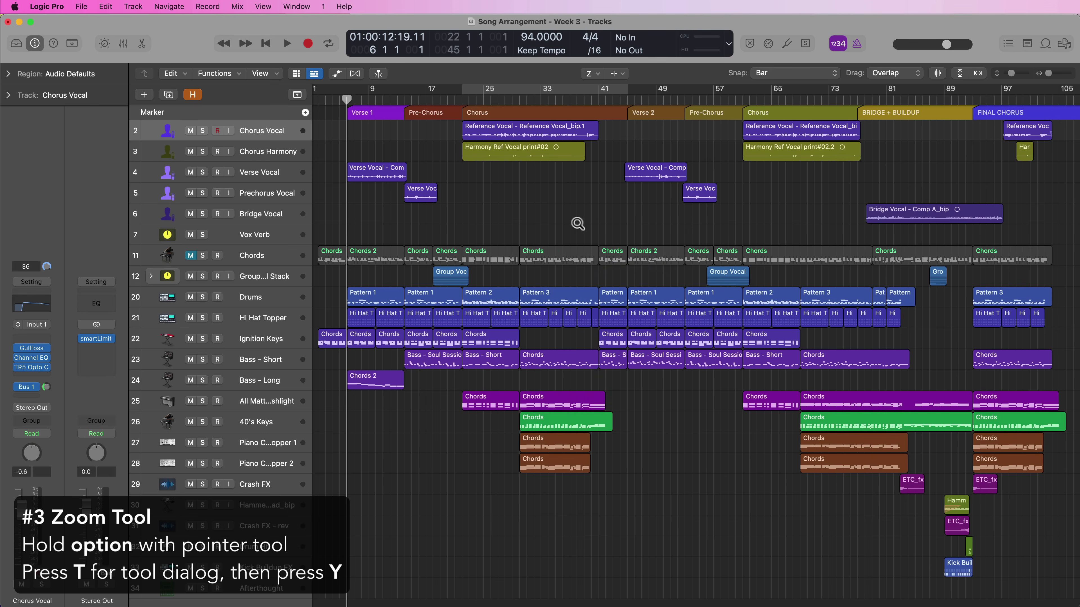
pyautogui.moveTo(601, 234); pyautogui.dragTo(692, 378)
# Return to the Pointer tool, restore the full arrangement overview, and view the tool choices for the secondary tool without changing it
pyautogui.press('t')
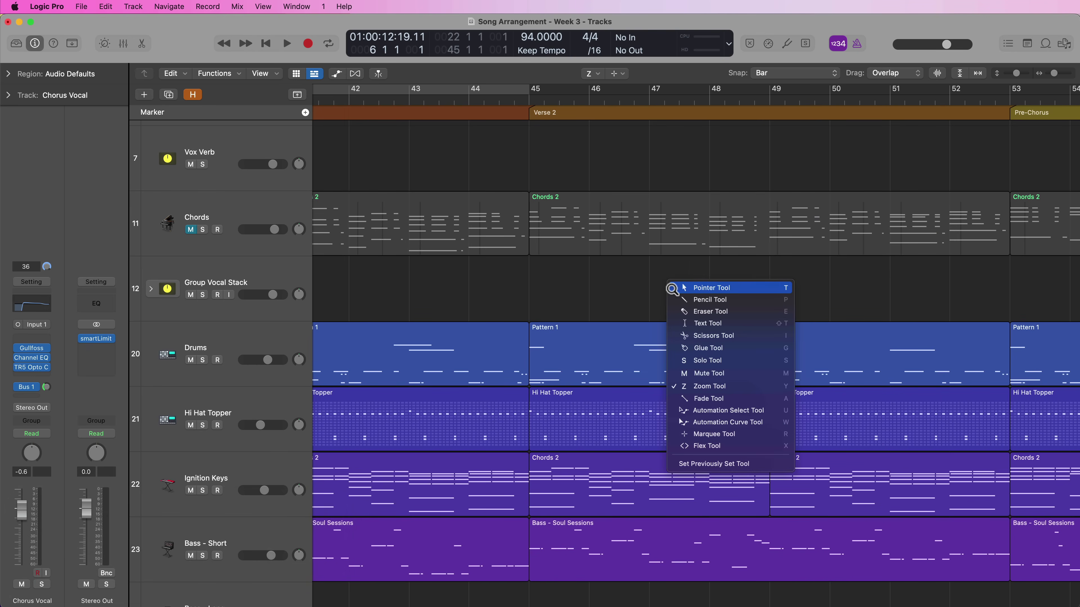
pyautogui.click(697, 288)
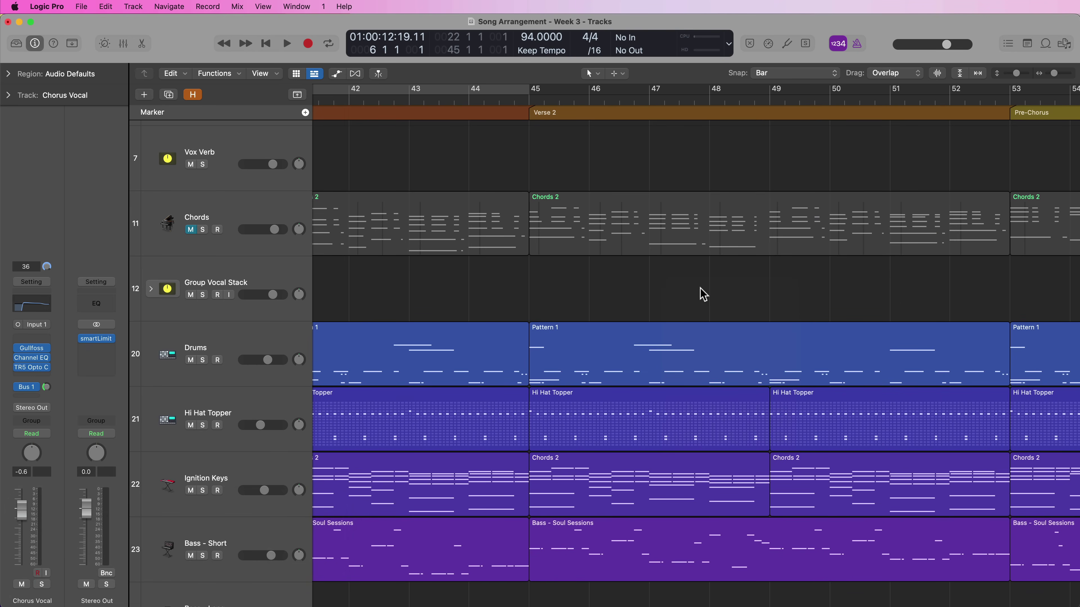
pyautogui.press('z')
pyautogui.click(617, 73)
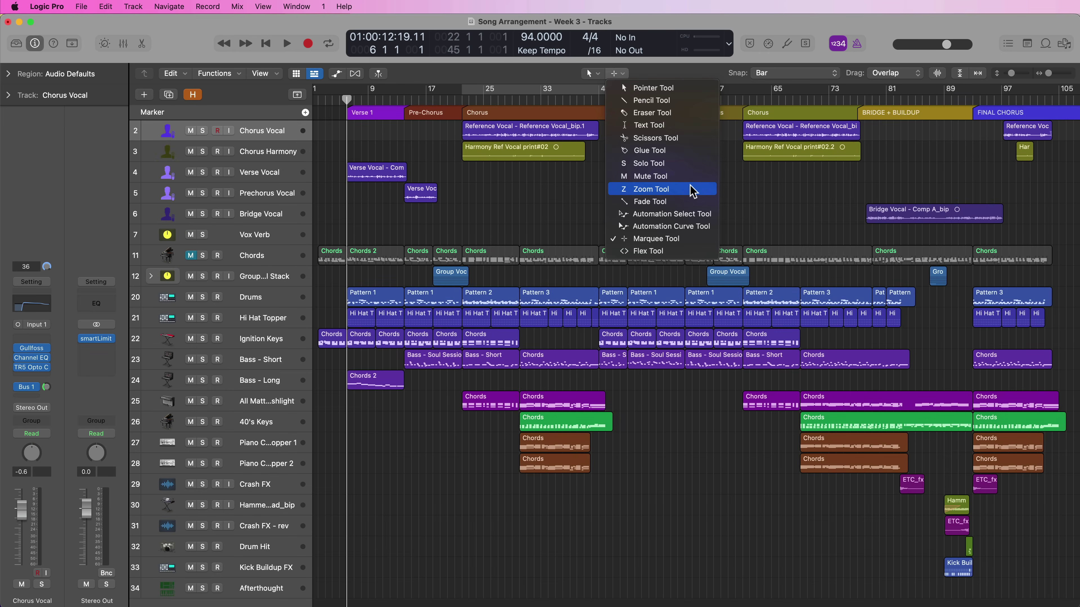
pyautogui.click(570, 190)
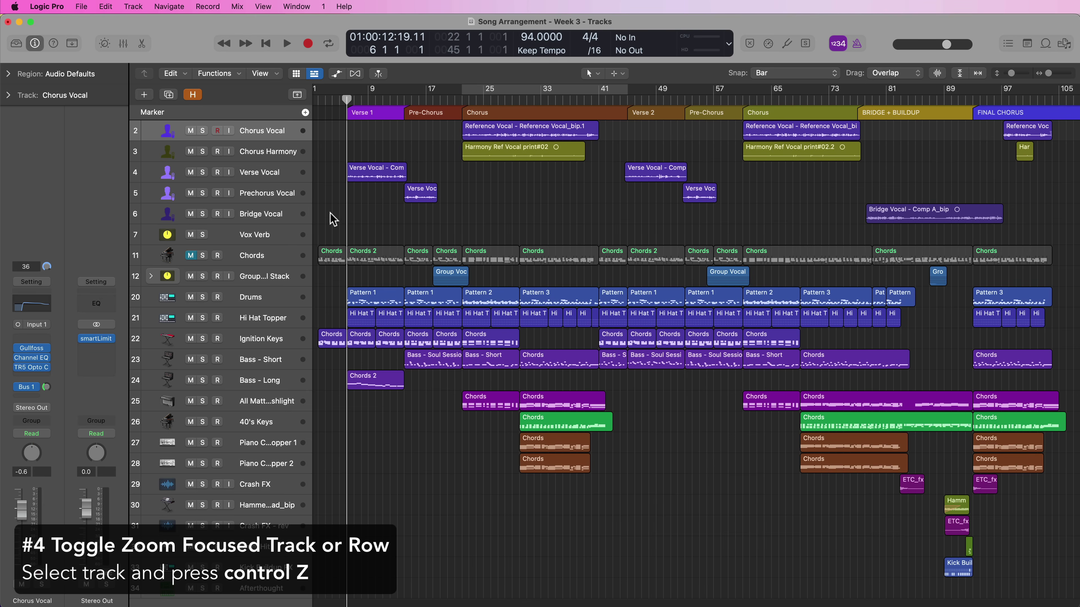
# Select the Drums track, toggle focused-track zoom on to enlarge it, and toggle the zoom off
pyautogui.scroll(-1, 293, 227)
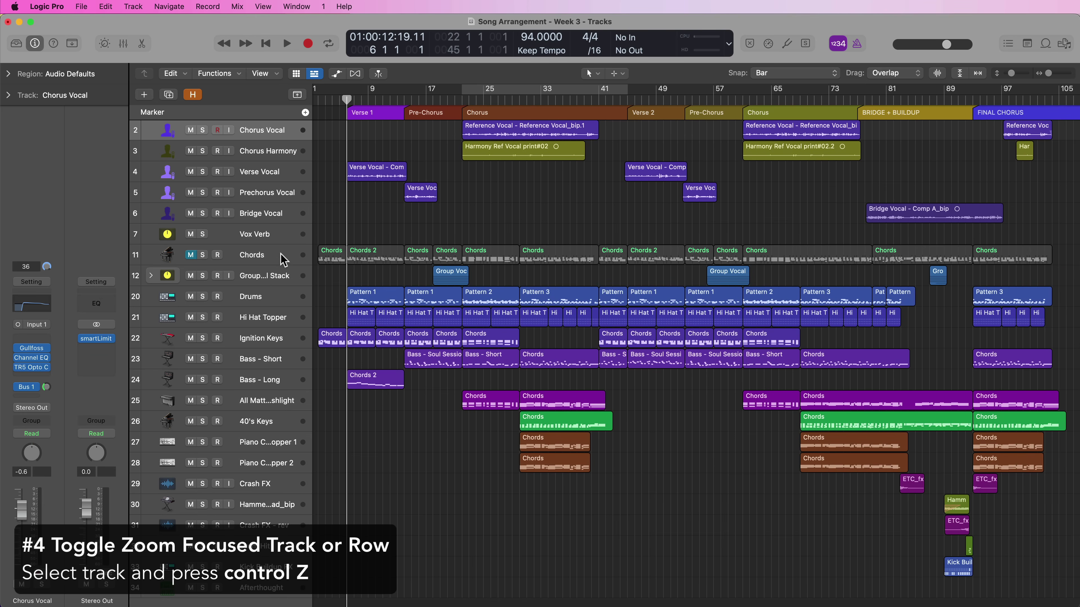
pyautogui.click(276, 302)
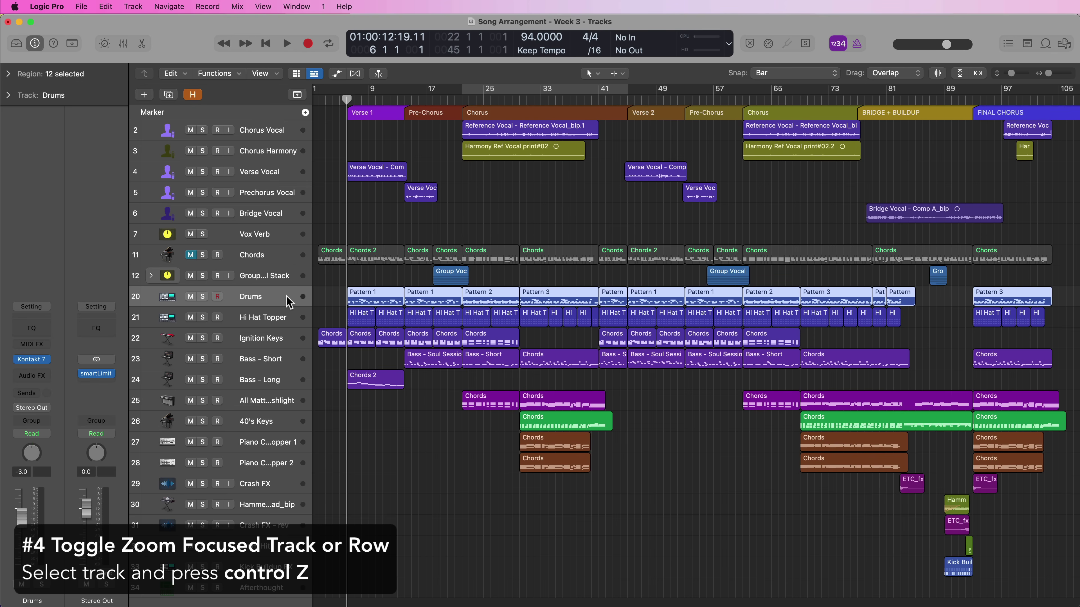
pyautogui.hotkey('ctrl', 'z')
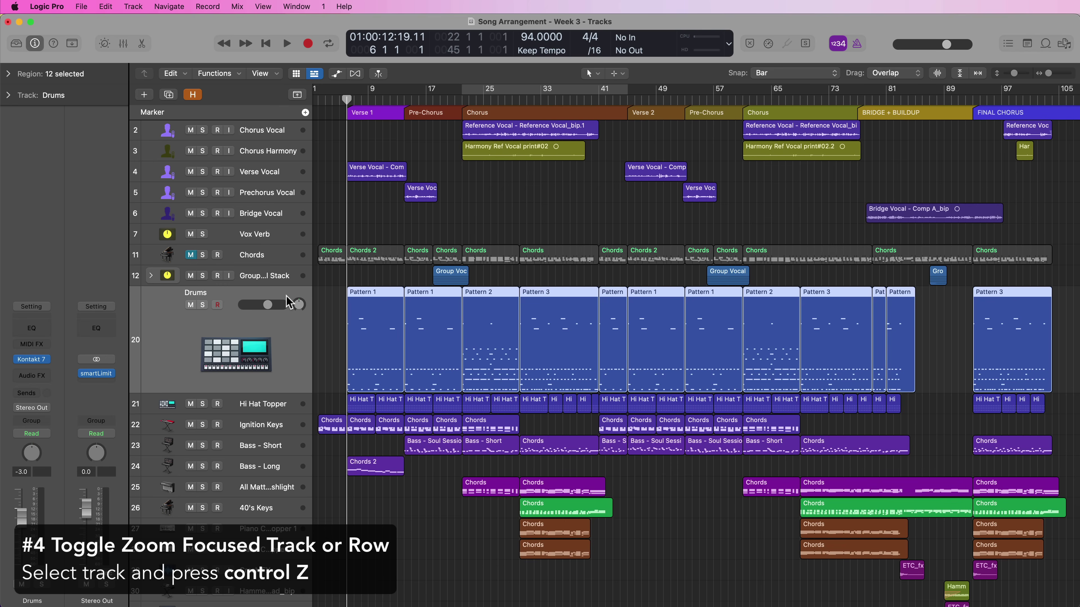
pyautogui.hotkey('ctrl', 'z')
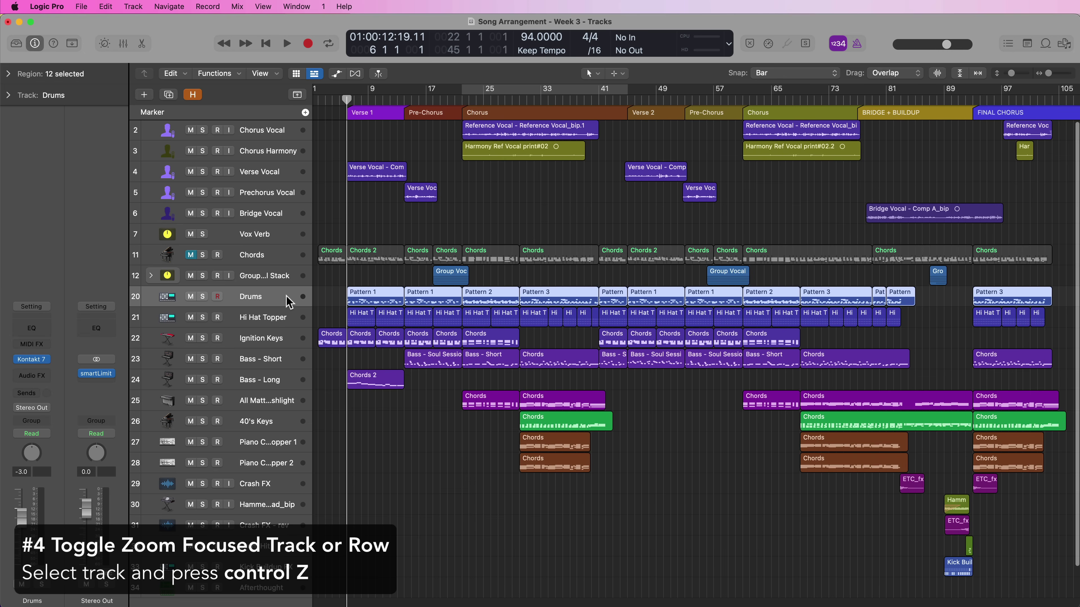
# Move the track selection down to Piano Colors - Topper 1, enlarge the tracks with focused-track zoom, and turn the zoom off
pyautogui.press('Down')
pyautogui.press('Down')
pyautogui.press('Down')
pyautogui.press('Down')
pyautogui.press('Down')
pyautogui.press('Down')
pyautogui.press('Down')
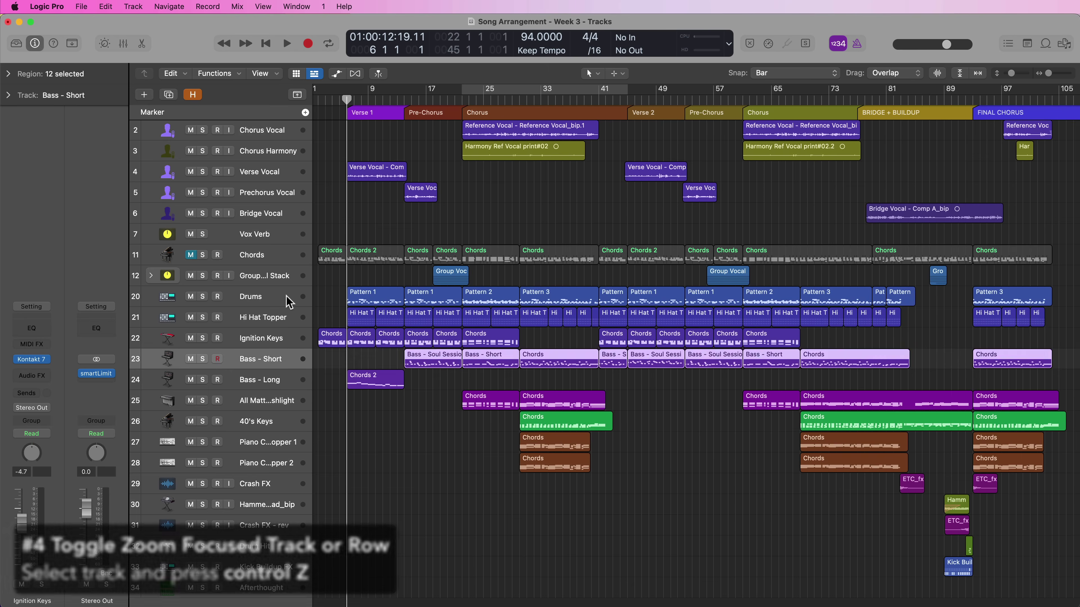
pyautogui.hotkey('ctrl', 'z')
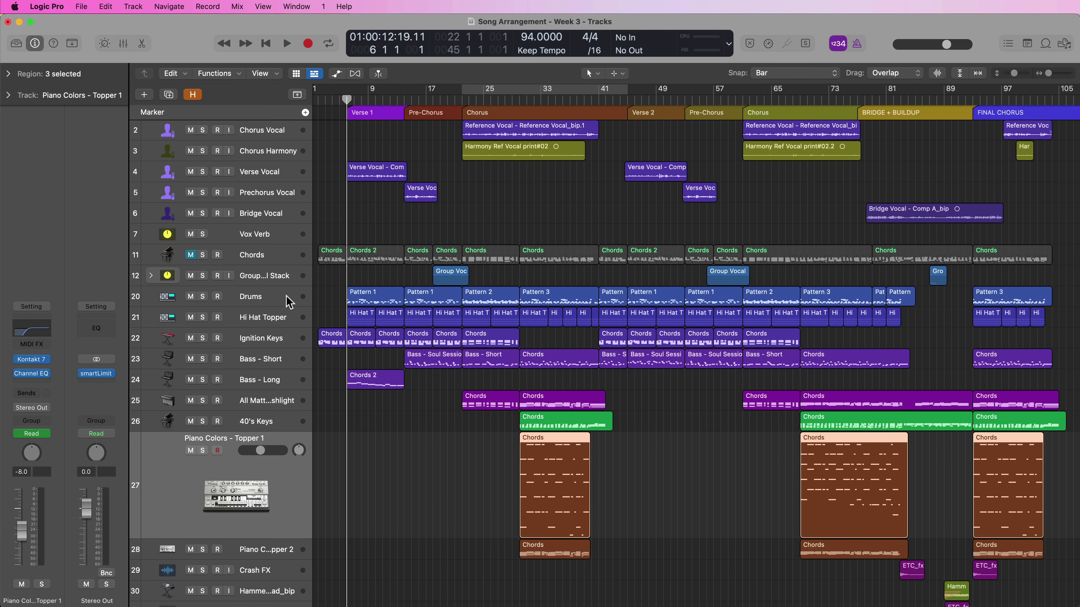
pyautogui.hotkey('ctrl', 'z')
# Move the track selection back up through the track list and focus the Hi Hat Topper track with no regions selected
pyautogui.press('Up')
pyautogui.press('Up')
pyautogui.press('Up')
pyautogui.press('Up')
pyautogui.press('Up')
pyautogui.press('Up')
pyautogui.press('Up')
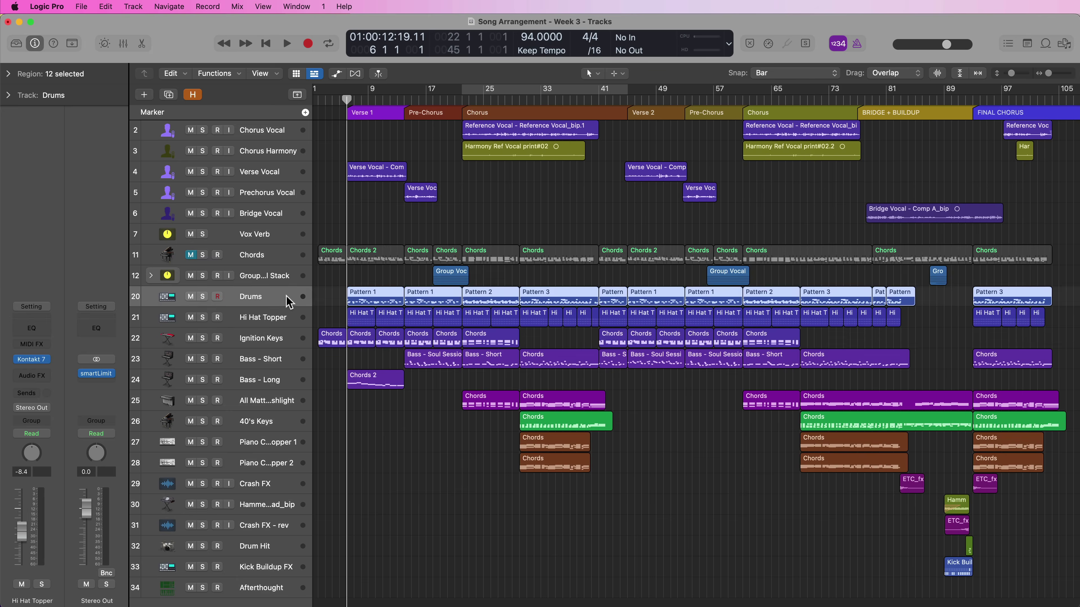
pyautogui.press('Up')
pyautogui.press('Up')
pyautogui.press('Up')
pyautogui.press('Up')
pyautogui.press('Up')
pyautogui.press('Up')
pyautogui.press('Up')
pyautogui.press('Up')
pyautogui.click(360, 318)
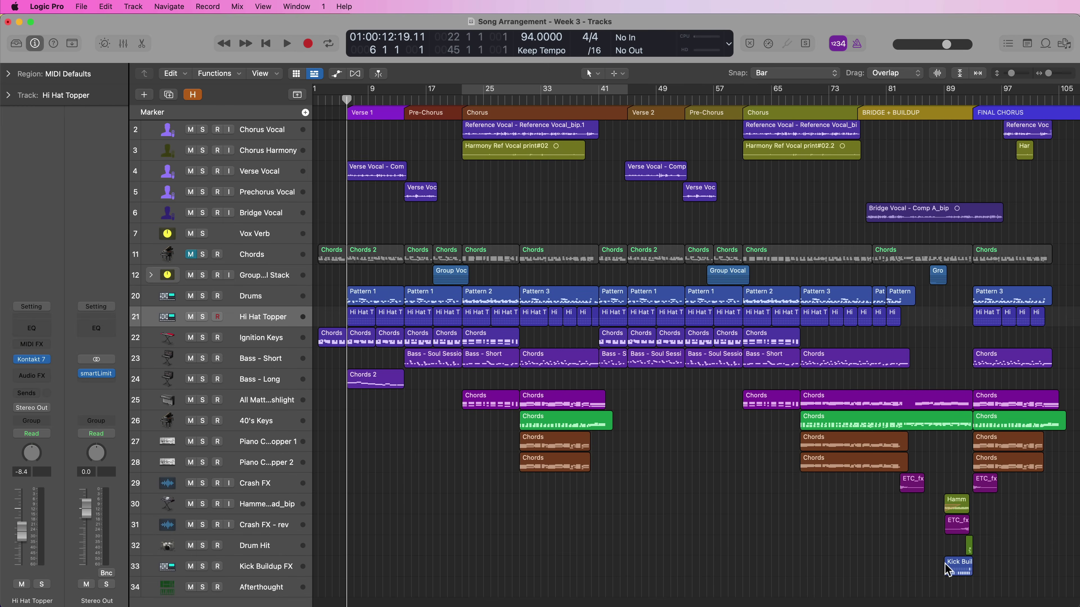
# Open the Kick Buildup FX pattern in the Step Sequencer and enlarge the C#1 row with focused-row zoom
pyautogui.click(955, 568)
pyautogui.doubleClick(955, 569)
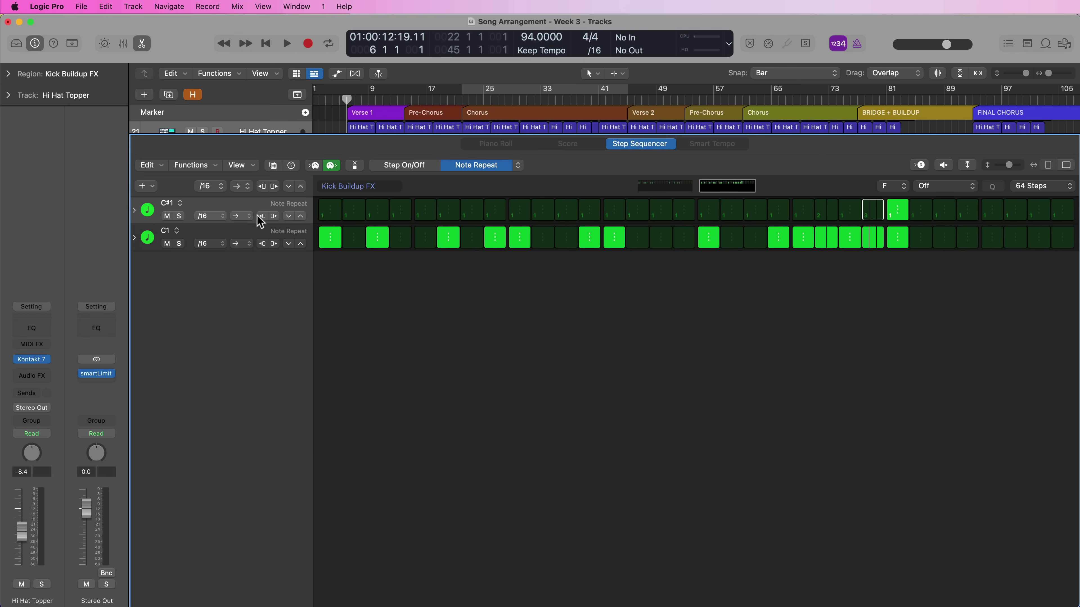
pyautogui.click(201, 212)
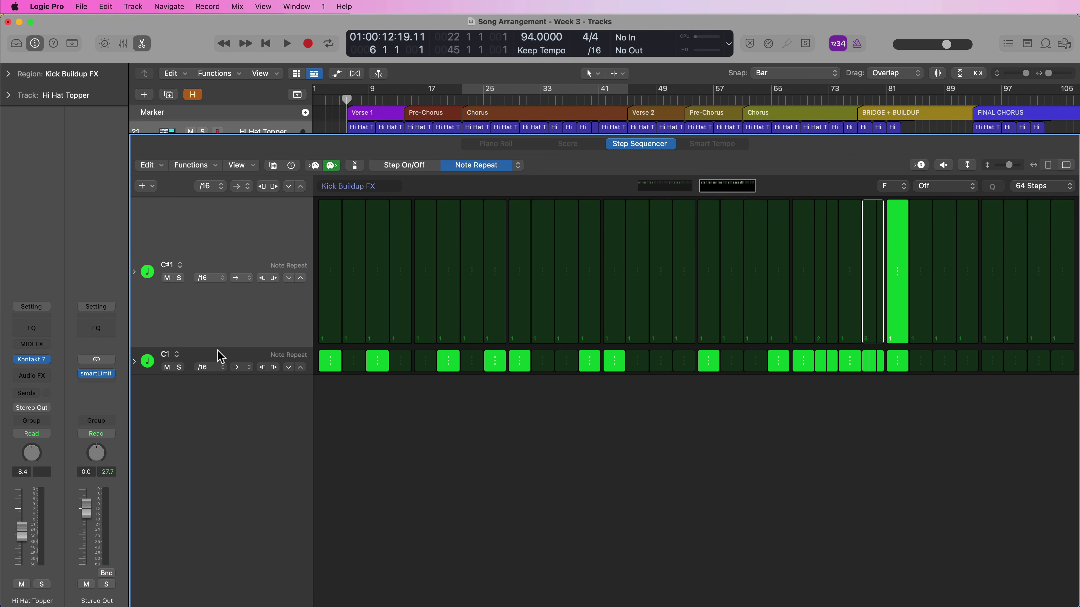
# Focus the C1 row, turn focused-row zoom off, and close the Step Sequencer
pyautogui.click(221, 358)
pyautogui.click(221, 357)
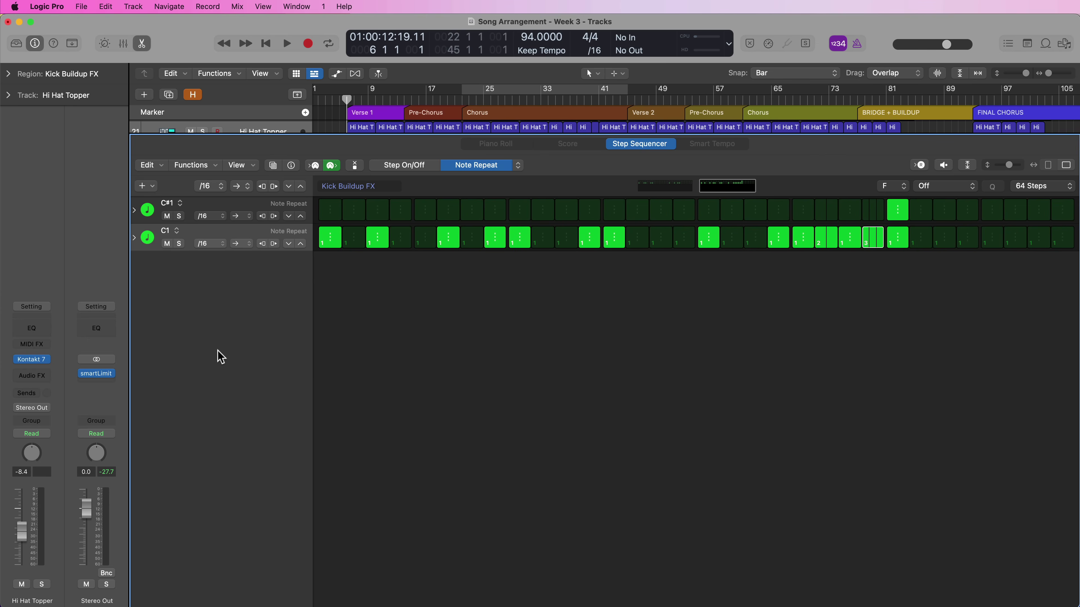
pyautogui.press('e')
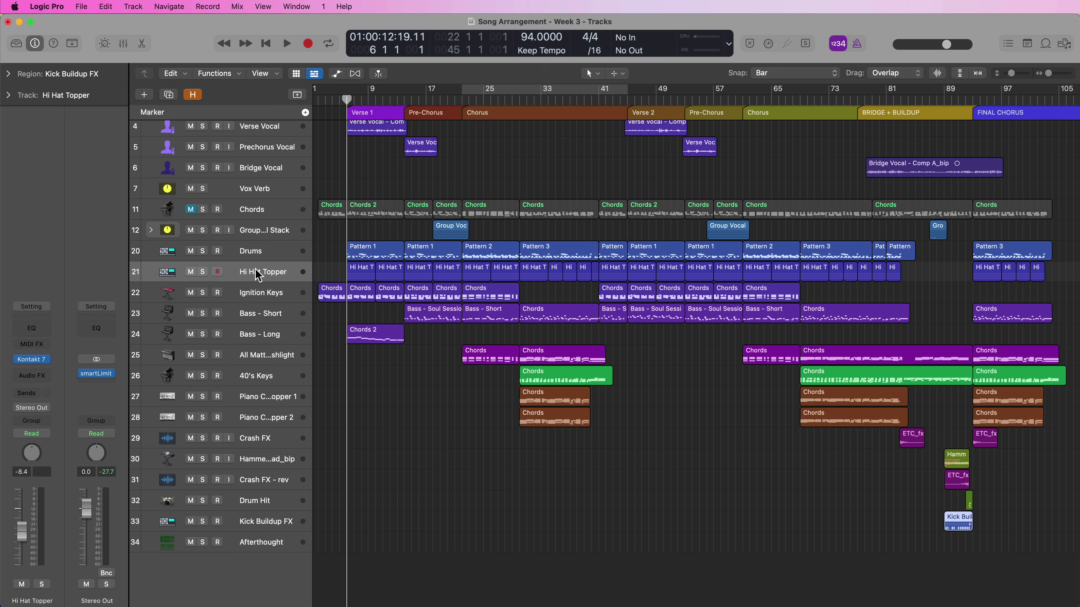
# Turn on focused-track zoom for Hi Hat Topper and shift the focus through Bass - Long, All Matter - Ashlight, 40's Keys and Piano Colors - Topper 1
pyautogui.hotkey('ctrl', 'z')
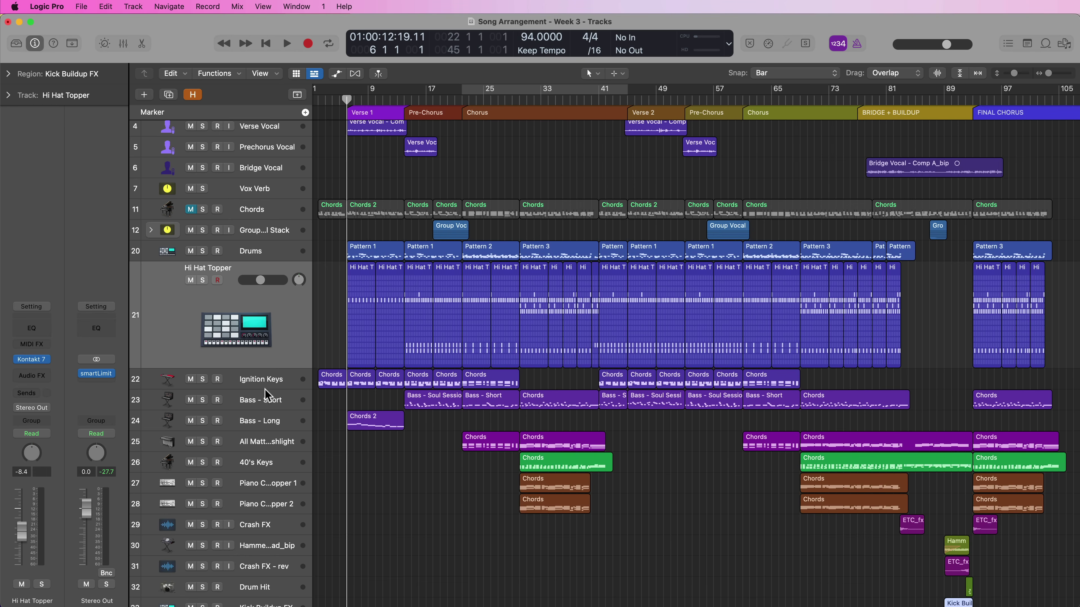
pyautogui.click(265, 422)
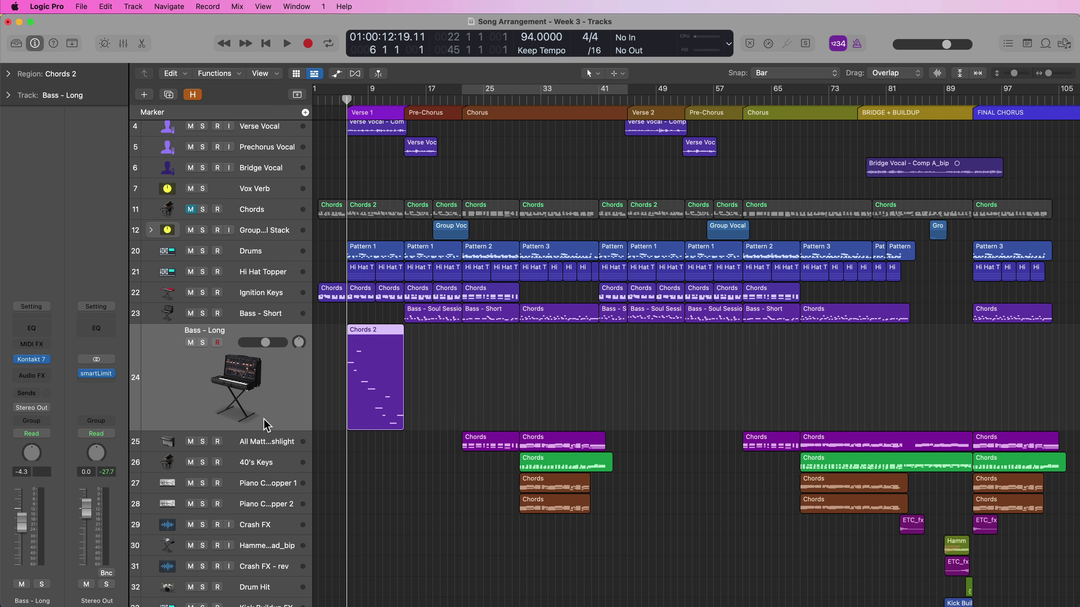
pyautogui.click(265, 444)
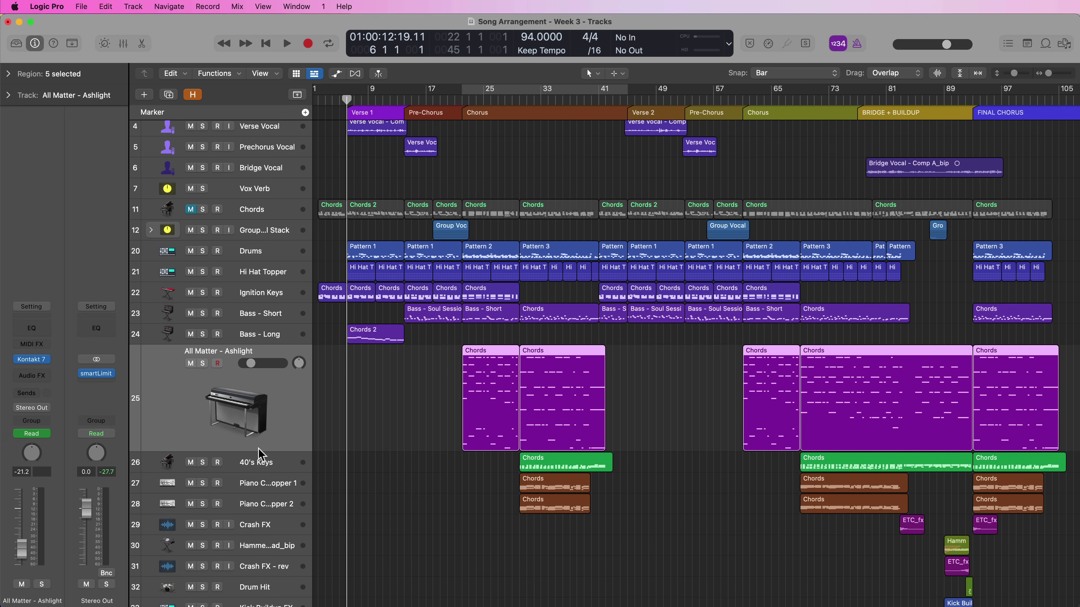
pyautogui.click(259, 465)
pyautogui.click(261, 485)
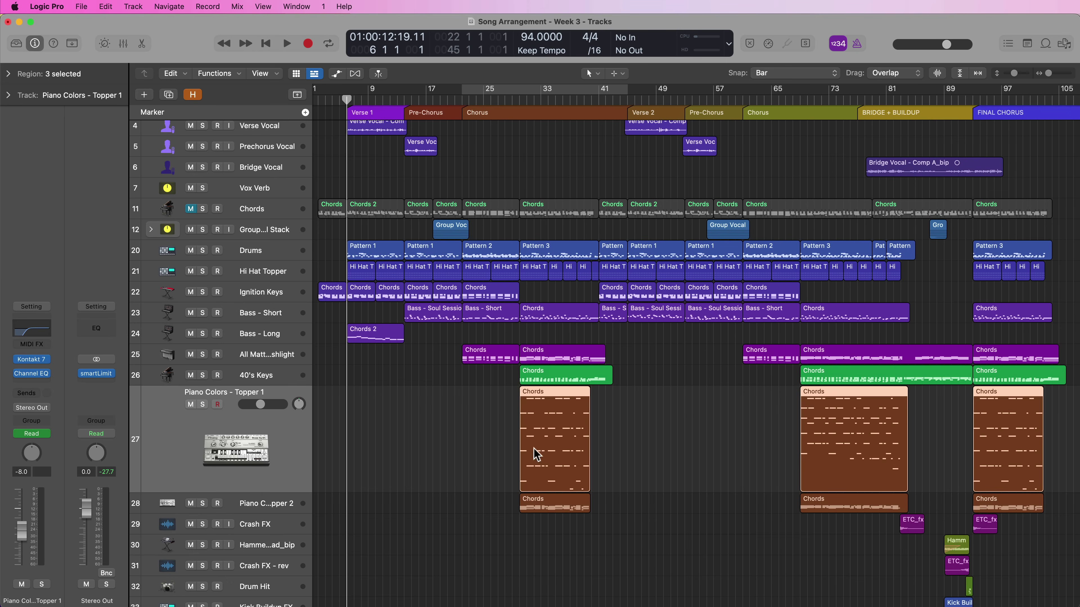
# With focused-track zoom on, focus the Chords track, the Group Vocal Stack and finally the Drums track
pyautogui.click(272, 209)
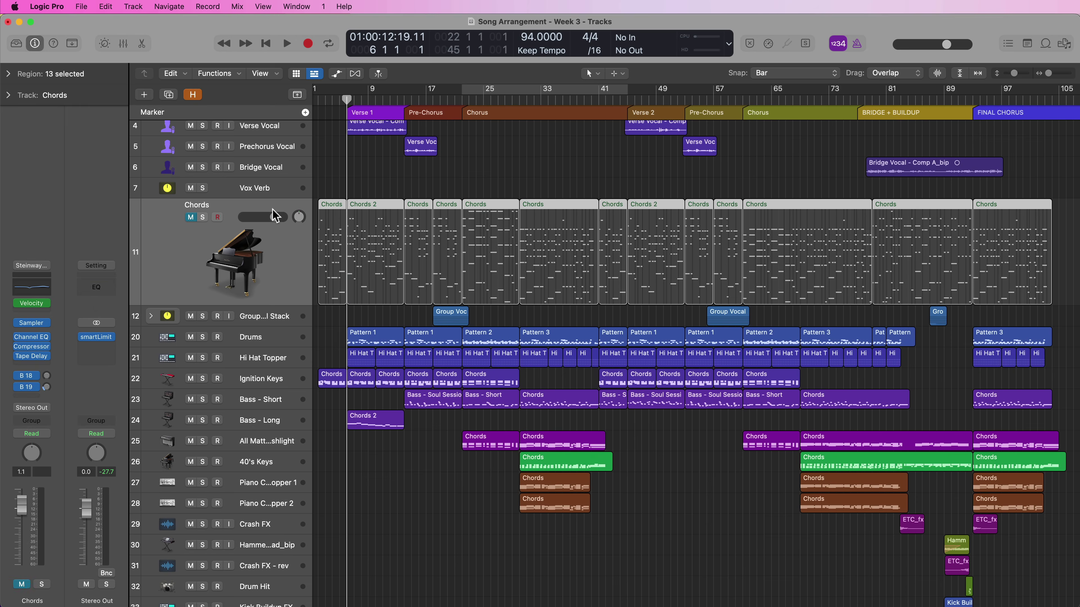
pyautogui.click(274, 324)
pyautogui.click(266, 341)
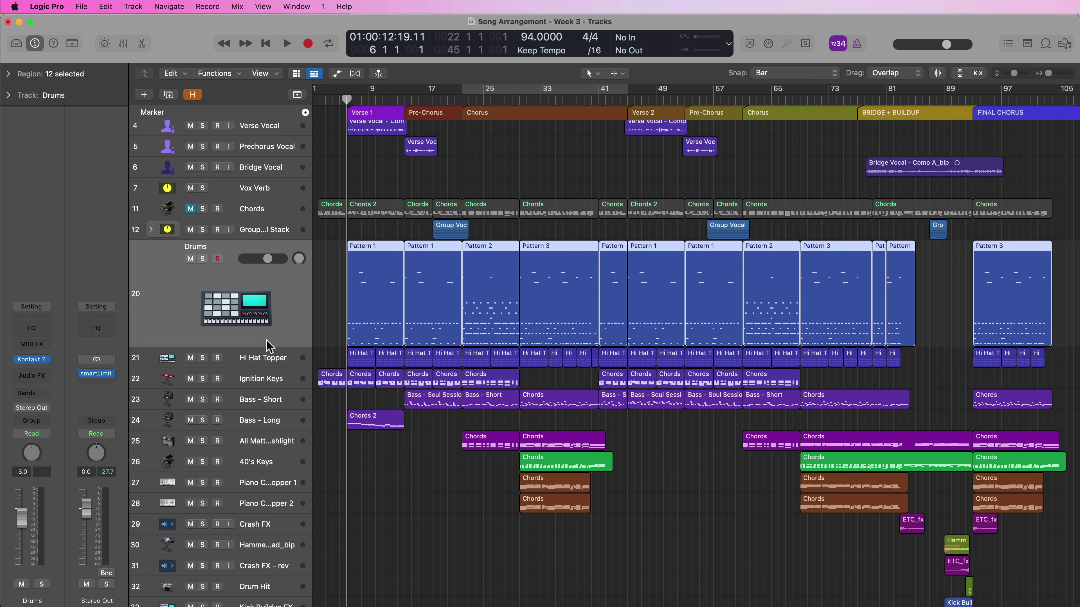
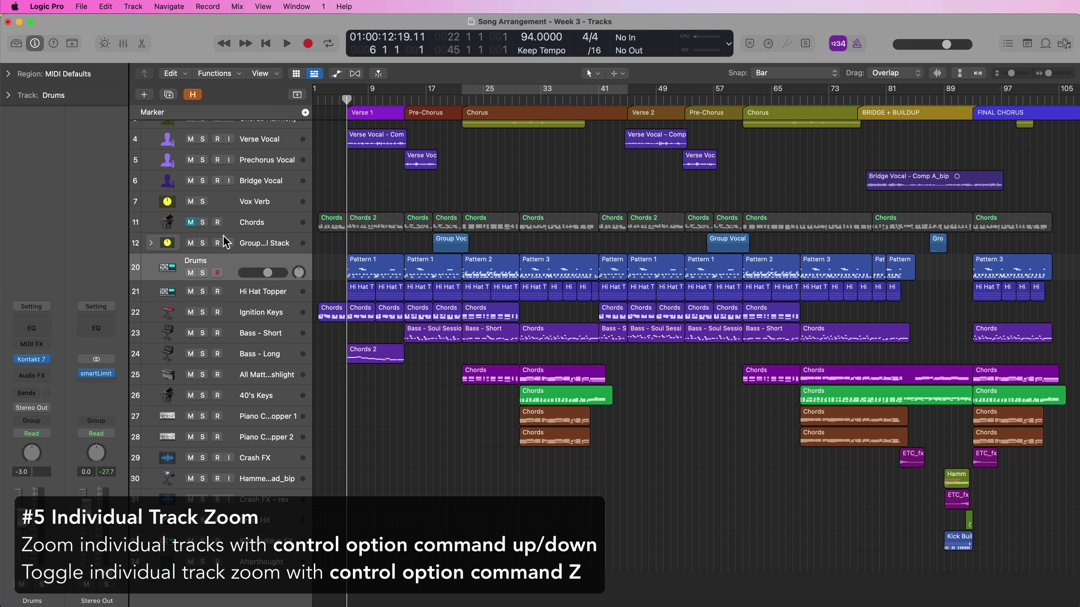
# Reset the Drums track's individual zoom to the default height and enlarge that track alone to about six times the height of its neighbours
pyautogui.scroll(-1, 255, 272)
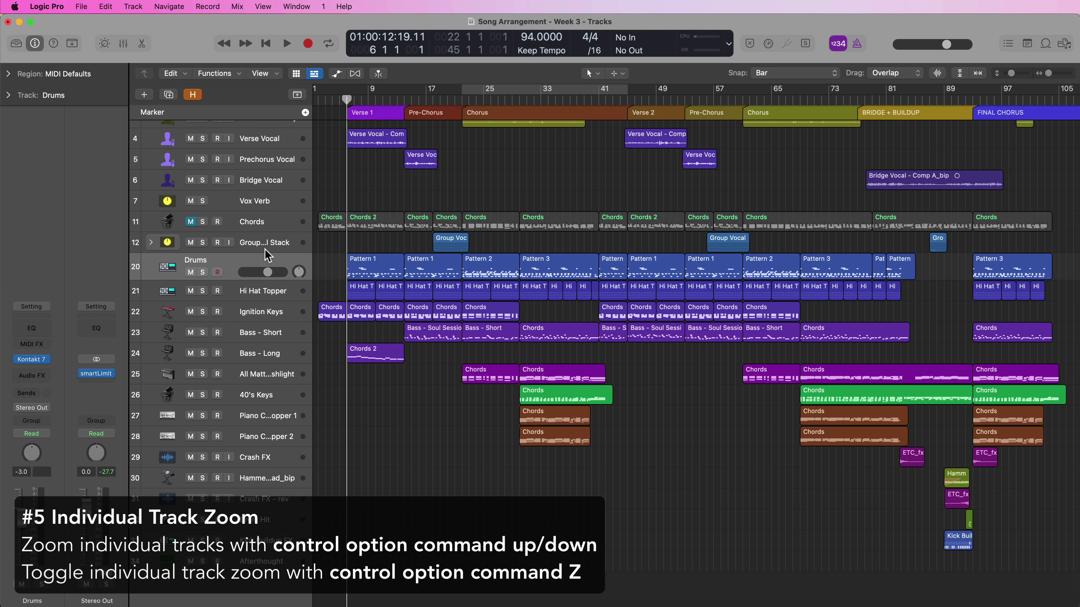
pyautogui.scroll(-1, 265, 251)
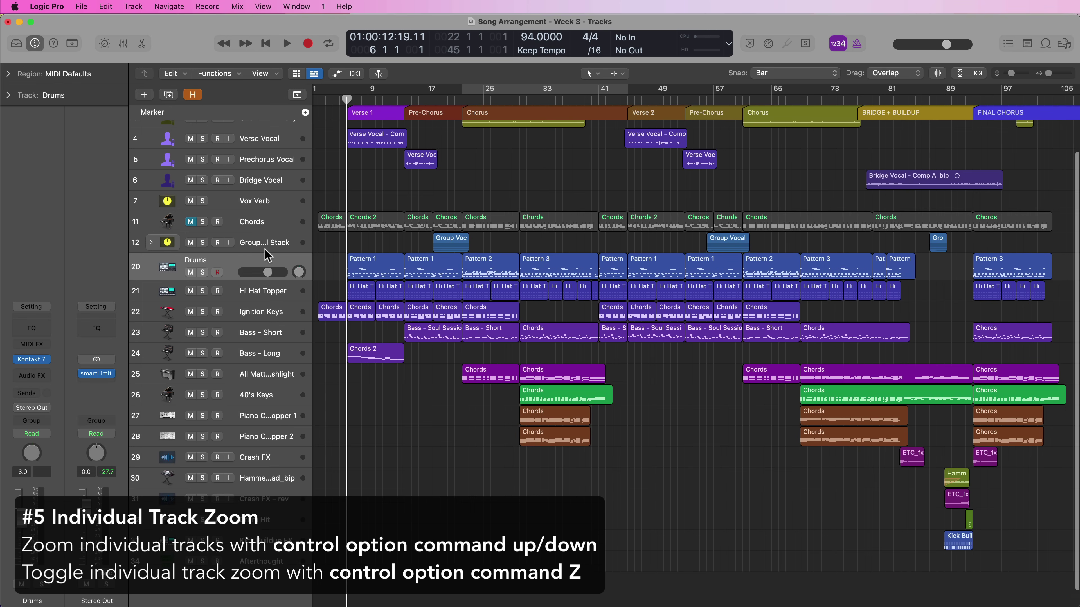
pyautogui.press('ctrl+alt+super+z')
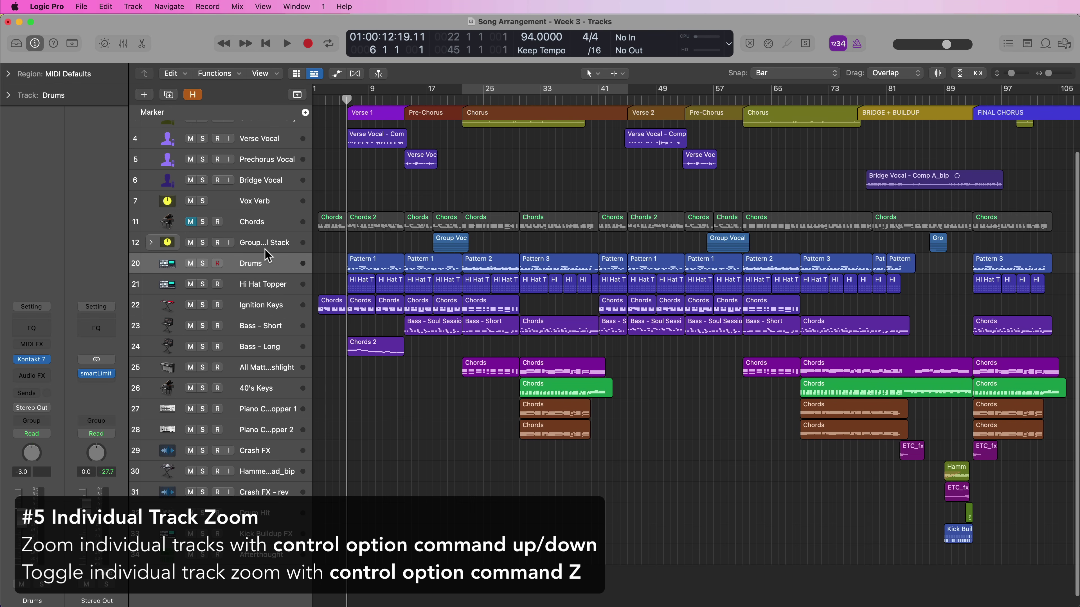
pyautogui.moveTo(272, 273); pyautogui.dragTo(276, 389)
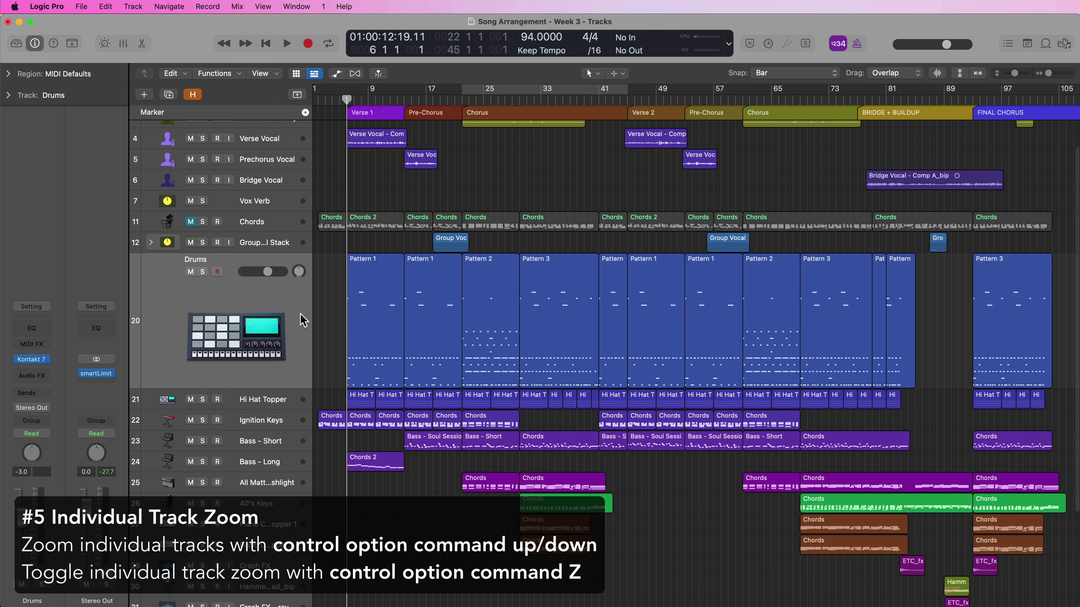
# Toggle the Drums track's individual zoom repeatedly between its enlarged height and the default height, ending at the default
pyautogui.press('ctrl+alt+super+z')
pyautogui.press('ctrl+alt+super+z')
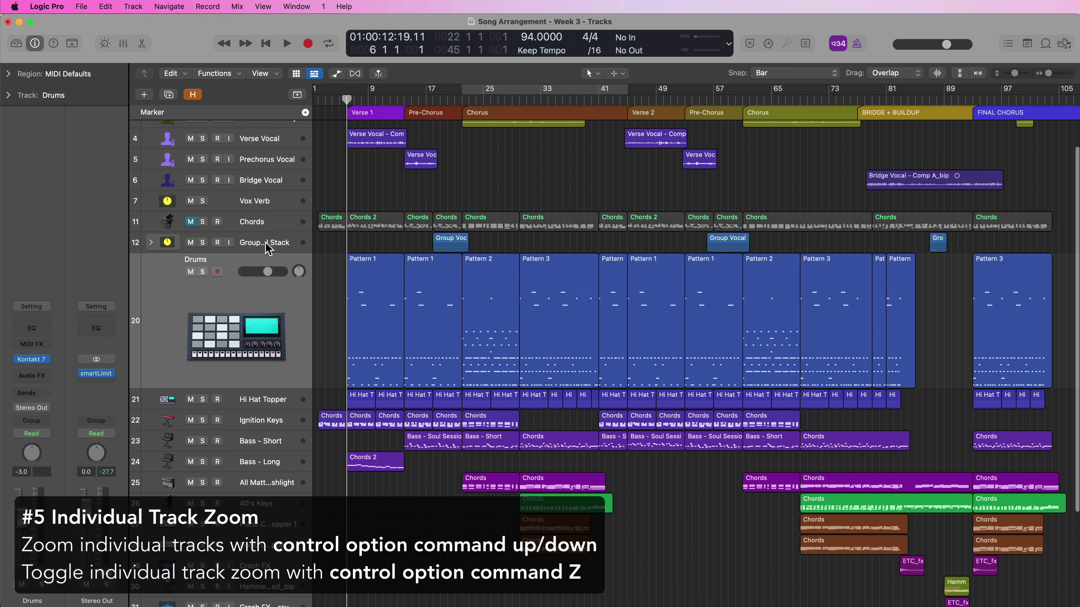
pyautogui.press('ctrl+alt+super+z')
pyautogui.press('ctrl+alt+super+z')
pyautogui.press('ctrl+alt+super+z')
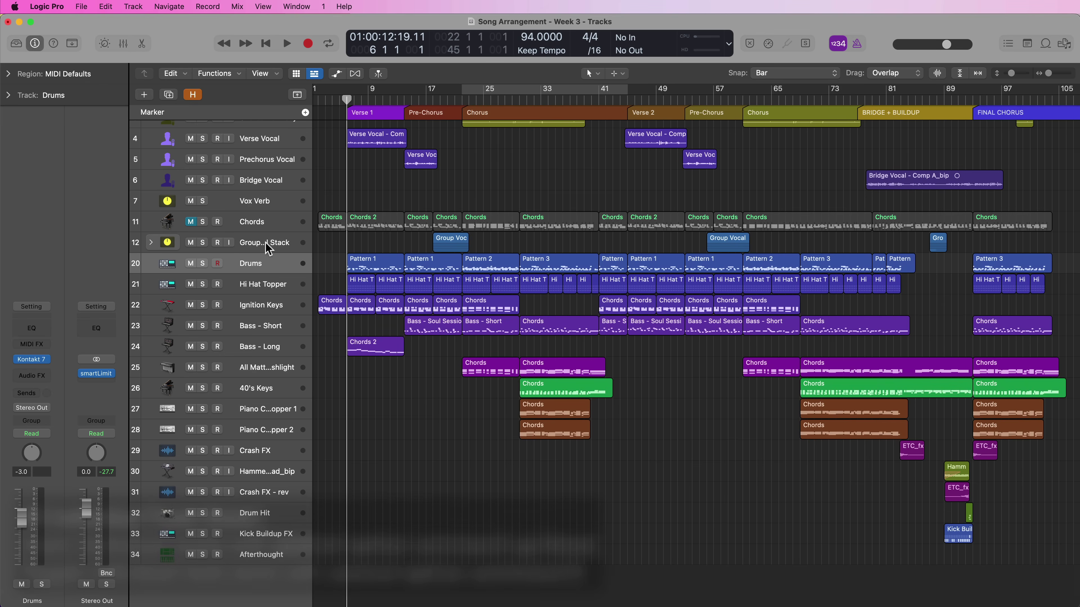
# Select tracks 20 to 23, Drums through Bass - Short, and repeatedly toggle their individual track zoom
pyautogui.keyDown('shift'); pyautogui.click(281, 331); pyautogui.keyUp('shift')
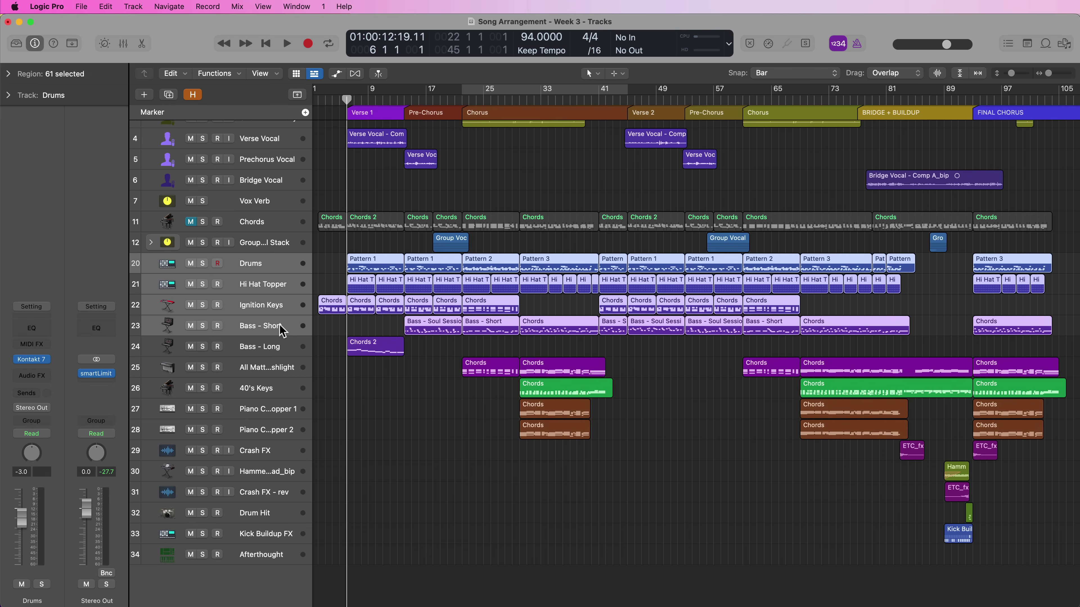
pyautogui.scroll(1, 277, 280)
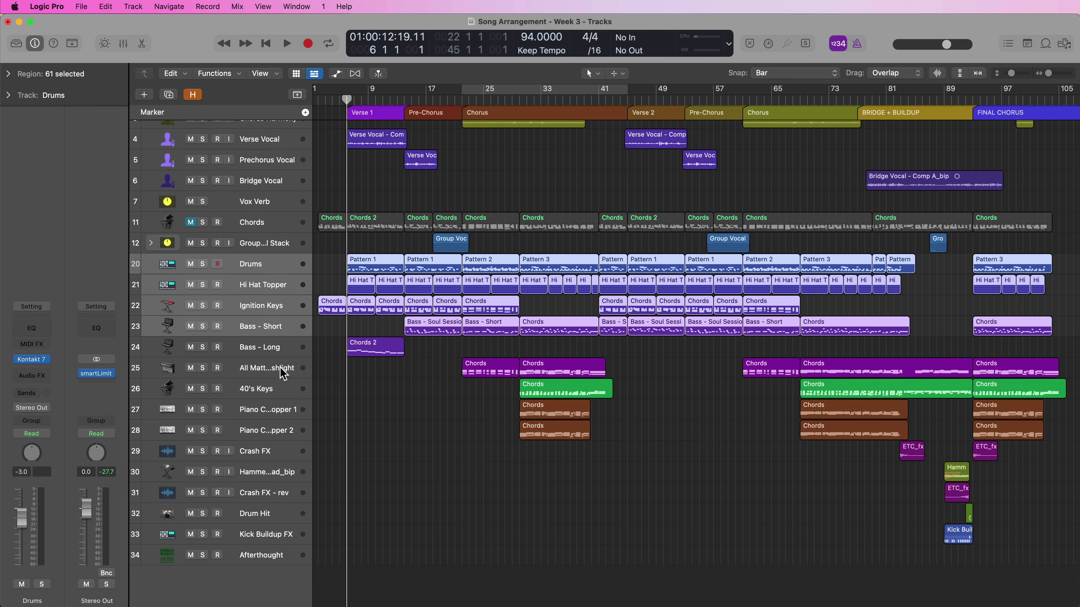
pyautogui.press('ctrl+alt+super+z')
pyautogui.press('ctrl+alt+super+z')
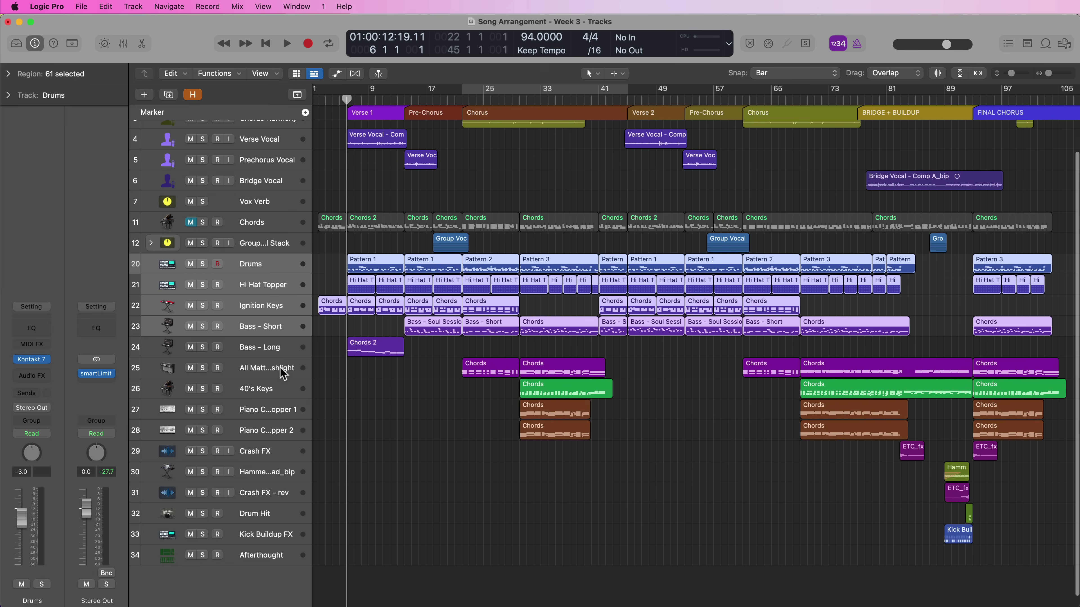
pyautogui.press('ctrl+alt+super+z')
pyautogui.press('ctrl+alt+super+z')
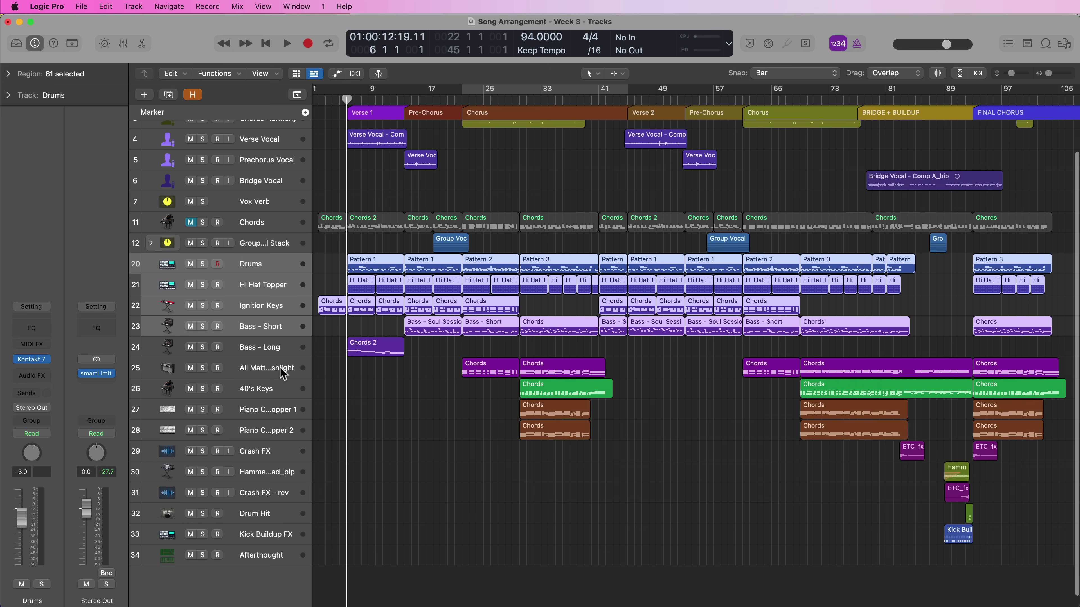
# Select tracks 2 to 6, Chorus Vocal through Bridge Vocal, and toggle their individual track zoom several times, ending enlarged
pyautogui.click(474, 542)
pyautogui.scroll(3, 340, 419)
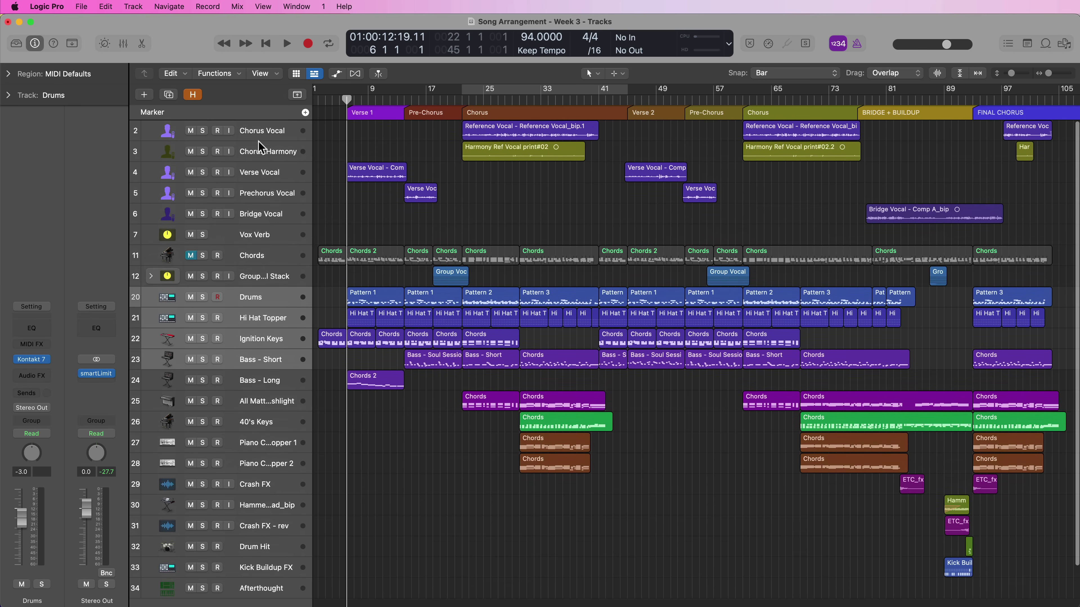
pyautogui.click(270, 132)
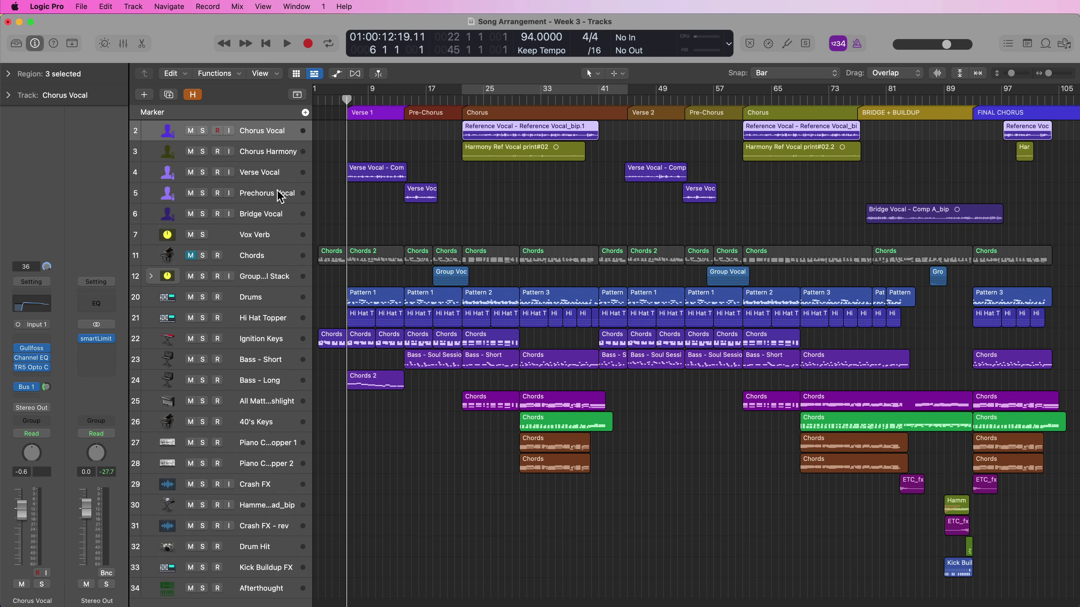
pyautogui.keyDown('shift'); pyautogui.click(276, 217); pyautogui.keyUp('shift')
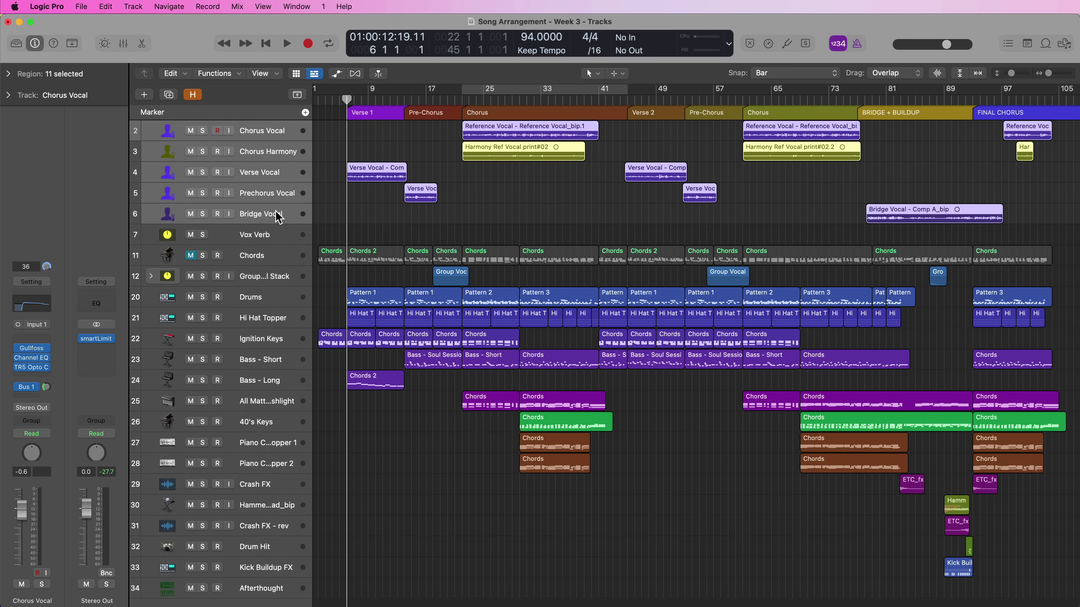
pyautogui.press('z')
pyautogui.click(659, 237)
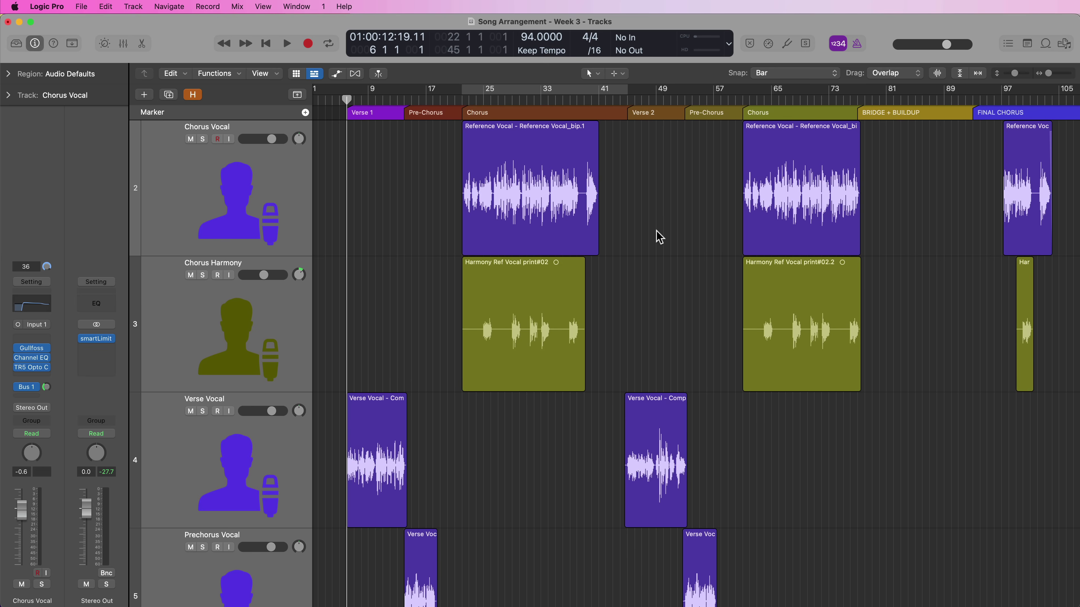
pyautogui.press('z')
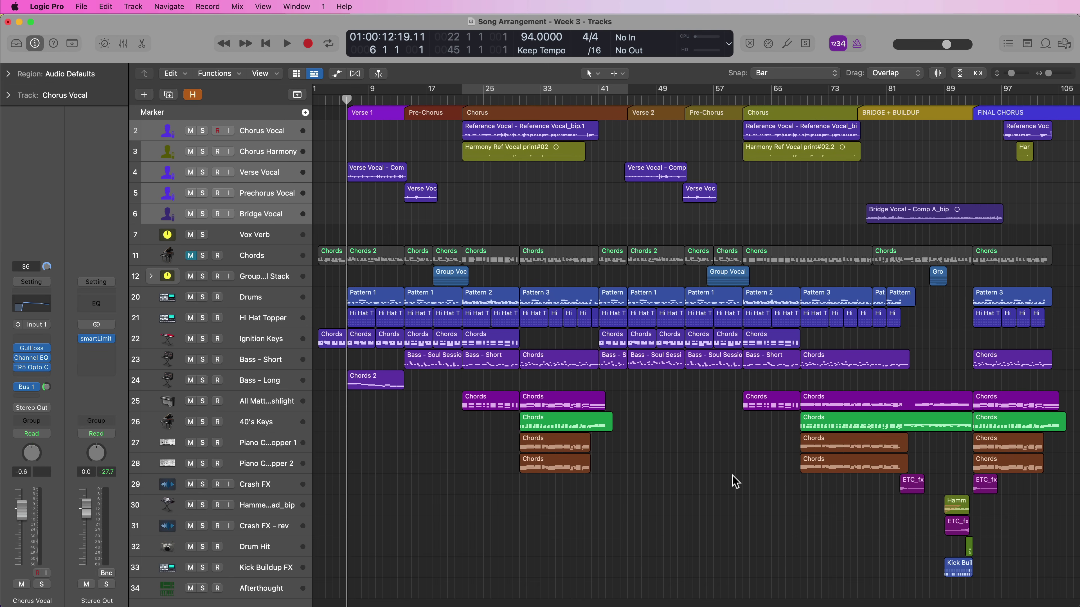
pyautogui.press('cmd+Down')
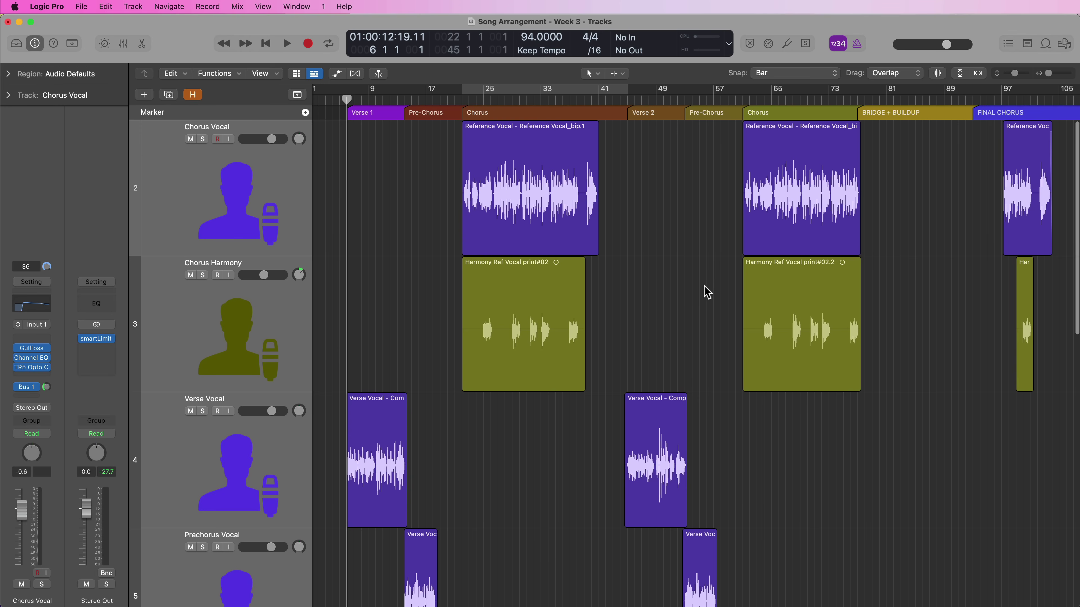
pyautogui.scroll(-2, 704, 289)
pyautogui.press('cmd+Up')
pyautogui.scroll(-1, 703, 289)
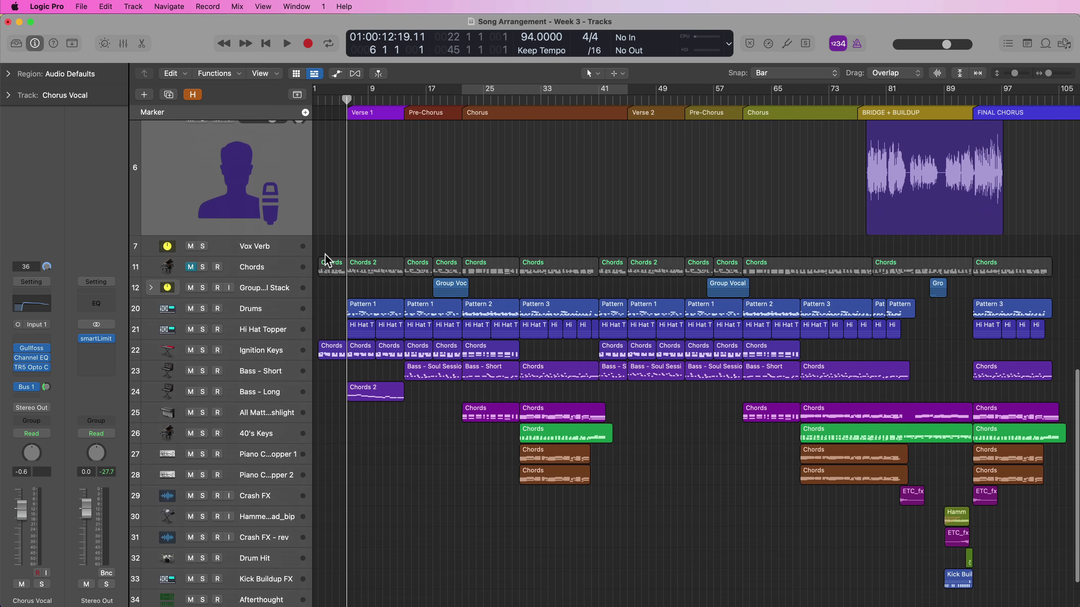
# Enlarge the Vox Verb track and the Bass - Long track individually with the individual track zoom toggle
pyautogui.click(276, 254)
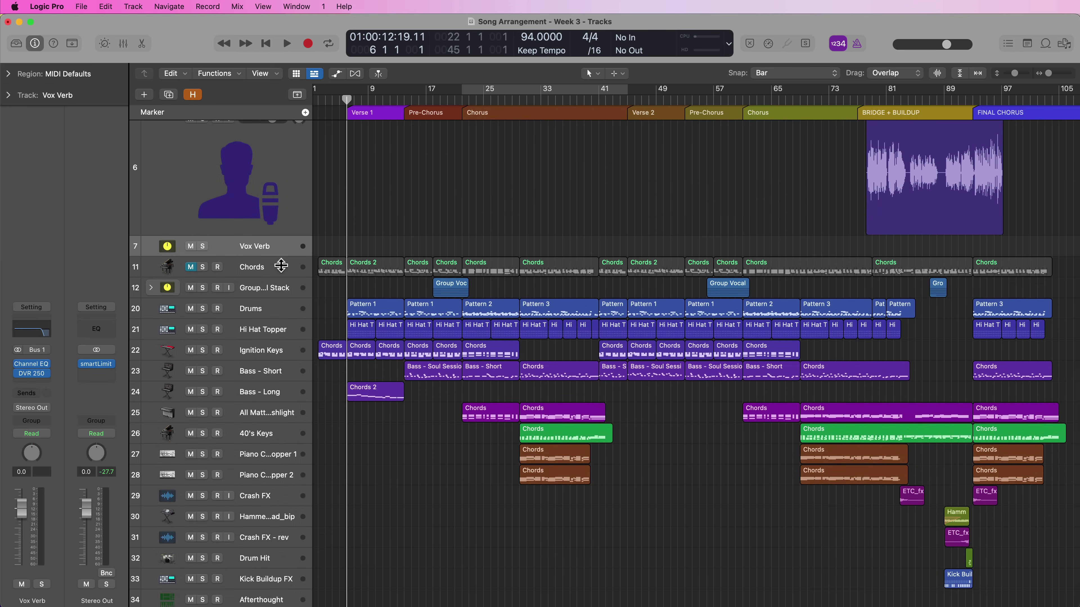
pyautogui.hotkey('ctrl', 'alt', 'z')
pyautogui.click(274, 430)
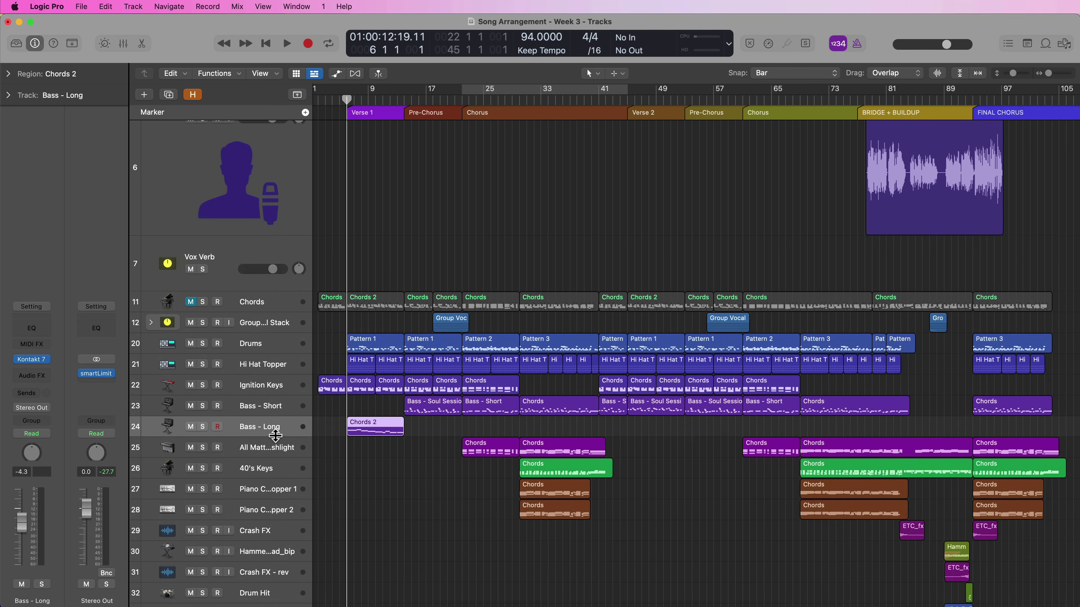
pyautogui.hotkey('ctrl', 'alt', 'z')
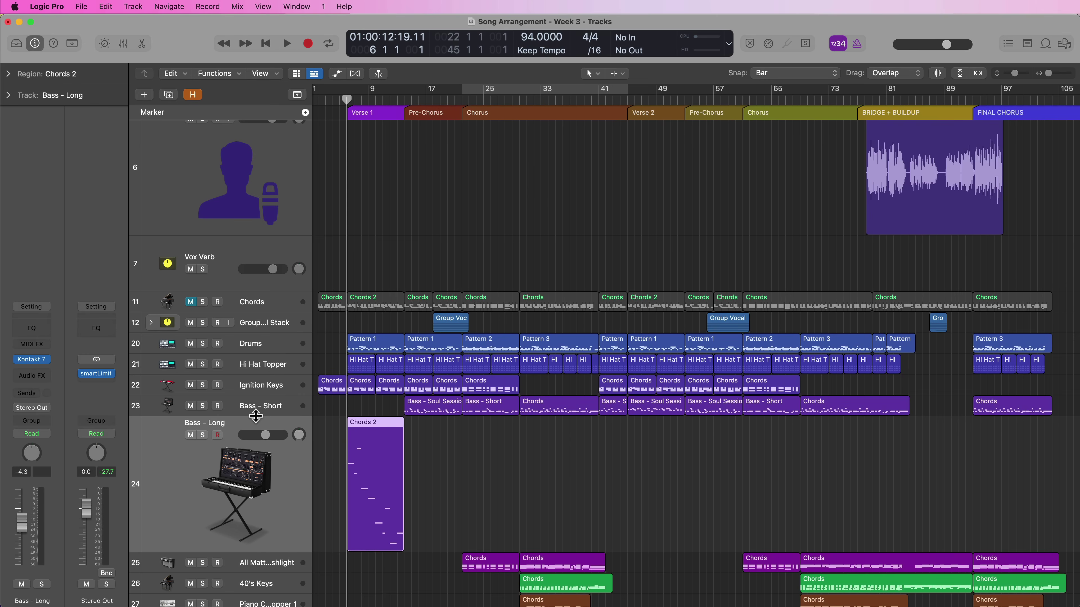
# Reset the individual zoom of all tracks to the default height at once
pyautogui.hotkey('ctrl', 'z')
pyautogui.click(430, 468)
pyautogui.scroll(2, 431, 468)
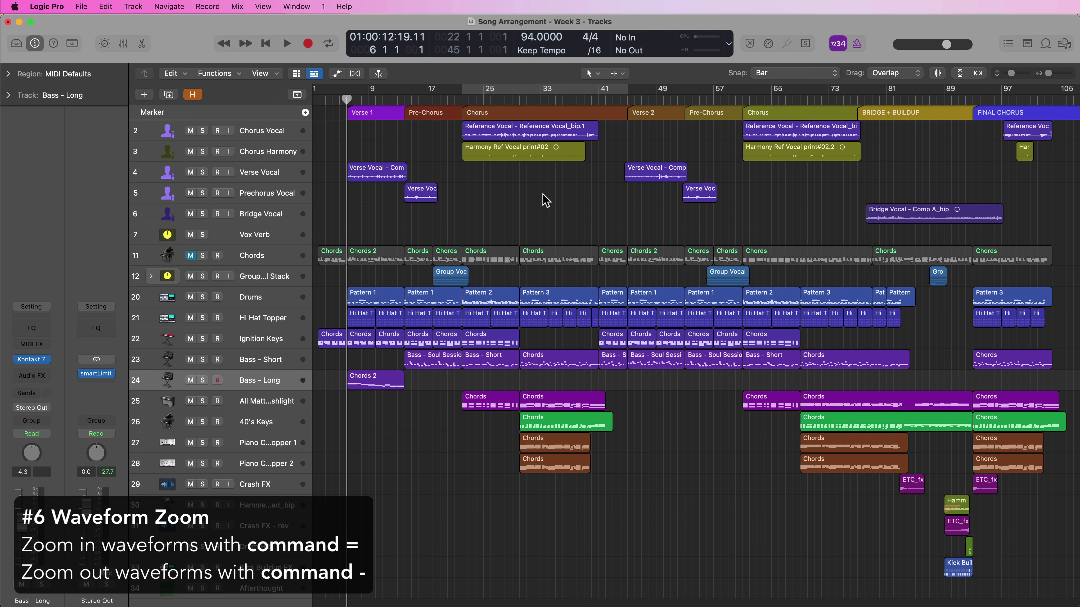
# Zoom the arrangement to fit the first-chorus regions of Chorus Vocal and Chorus Harmony, and deselect the regions
pyautogui.click(284, 132)
pyautogui.moveTo(495, 195); pyautogui.dragTo(537, 134)
pyautogui.press('z')
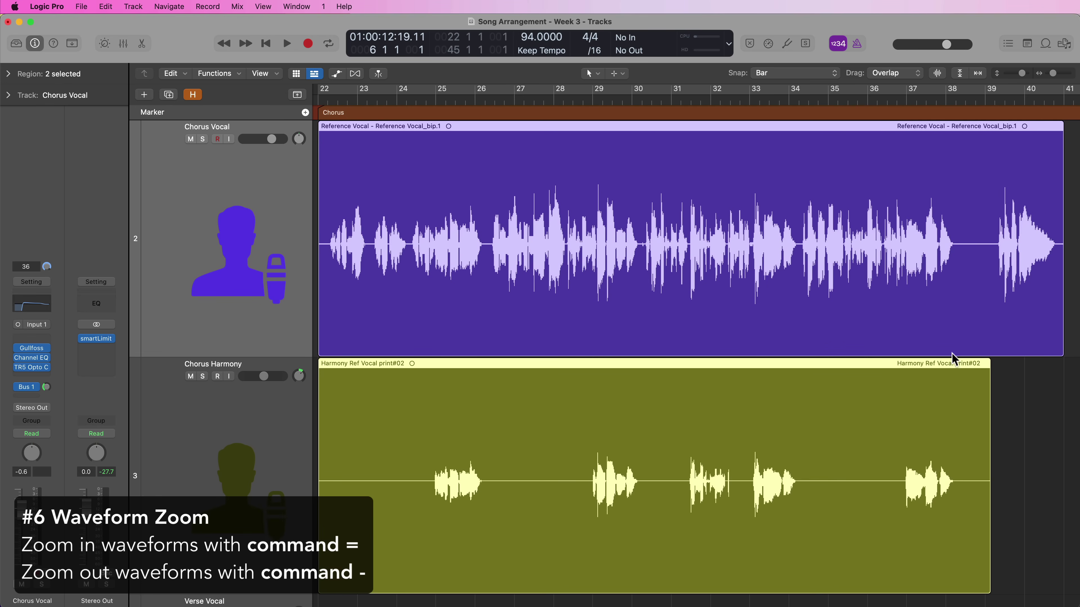
pyautogui.click(1034, 393)
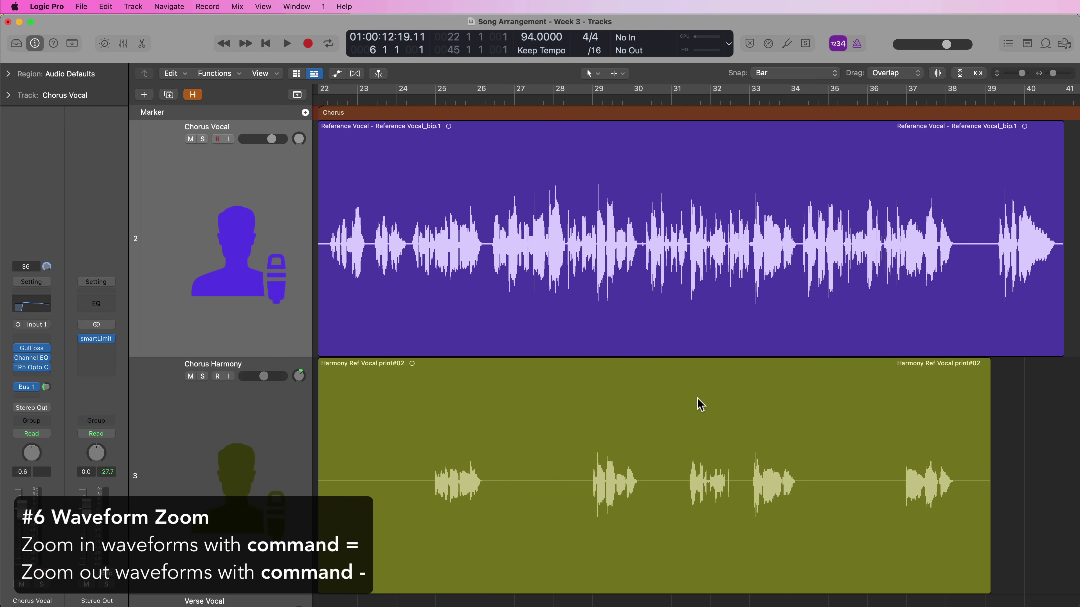
# Switch waveform zoom on and off, and raise and lower its amount with the waveform zoom slider, ending at normal
pyautogui.click(937, 73)
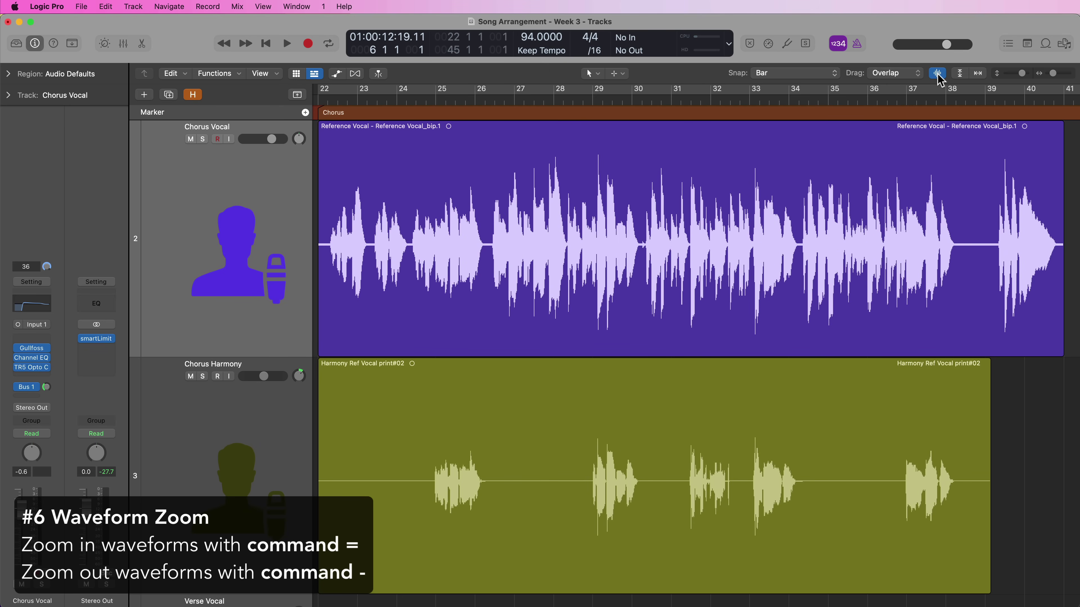
pyautogui.click(938, 74)
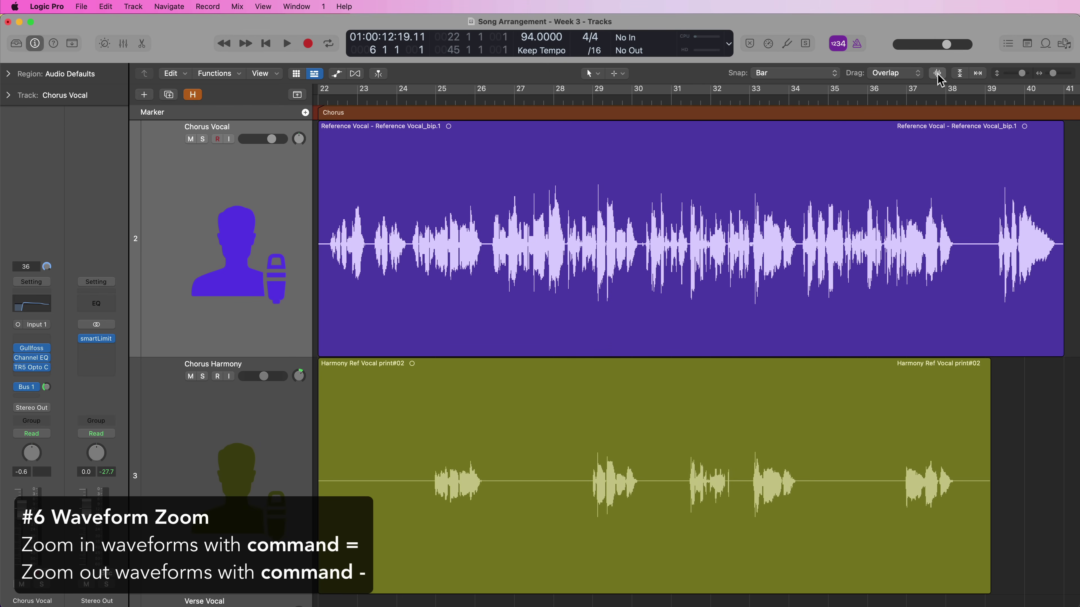
pyautogui.moveTo(940, 79)
pyautogui.mouseDown()
pyautogui.moveTo(948, 26)
pyautogui.moveTo(949, 111)
pyautogui.moveTo(939, 26)
pyautogui.moveTo(941, 77)
pyautogui.mouseUp()
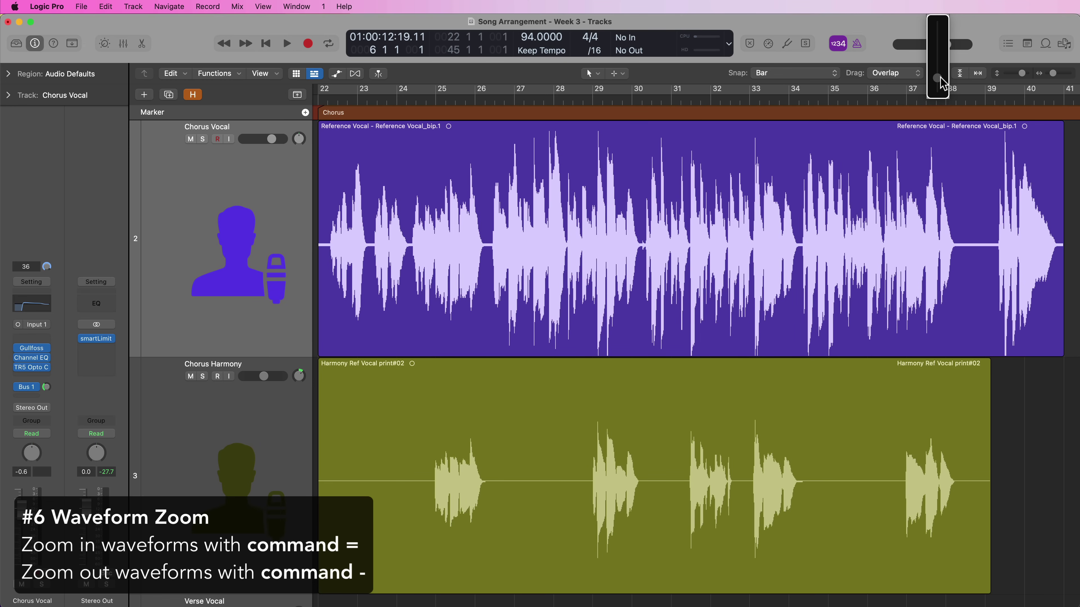
pyautogui.moveTo(941, 77); pyautogui.dragTo(941, 126)
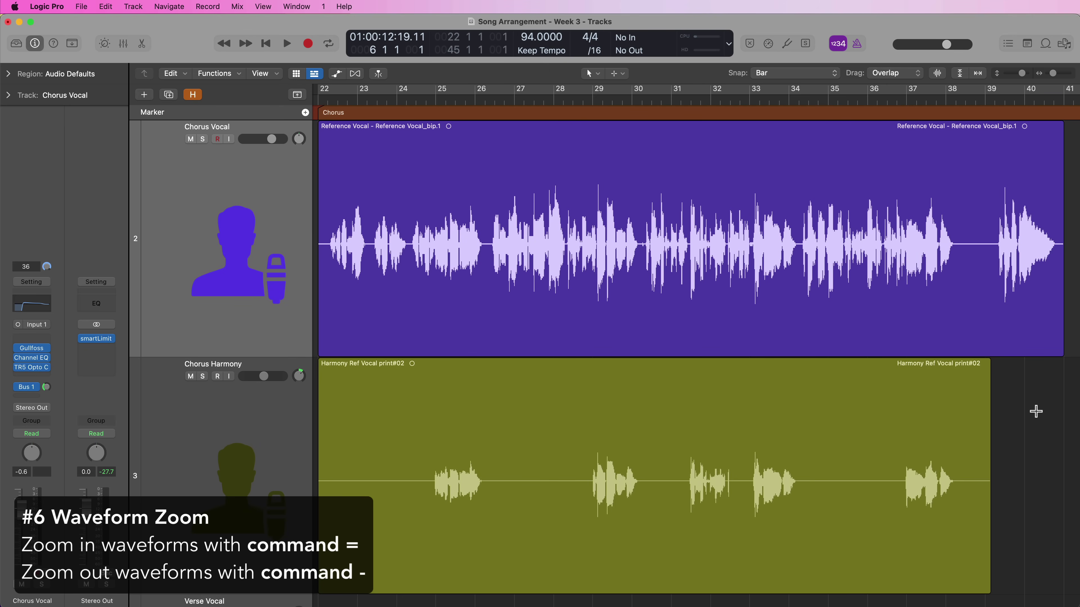
# Zoom out horizontally to show both choruses and magnify the vocal waveforms in steps until they fill their regions
pyautogui.press('super+Left')
pyautogui.press('super+Left')
pyautogui.press('super+Left')
pyautogui.press('super+Left')
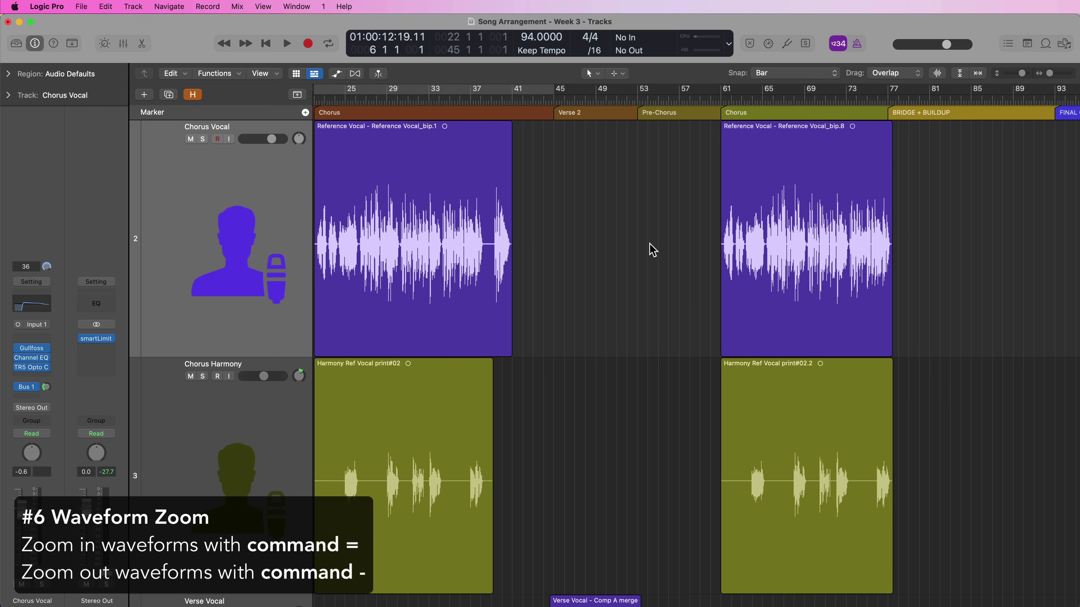
pyautogui.press('super+equal')
pyautogui.press('super+equal')
pyautogui.press('super+equal')
pyautogui.press('super+equal')
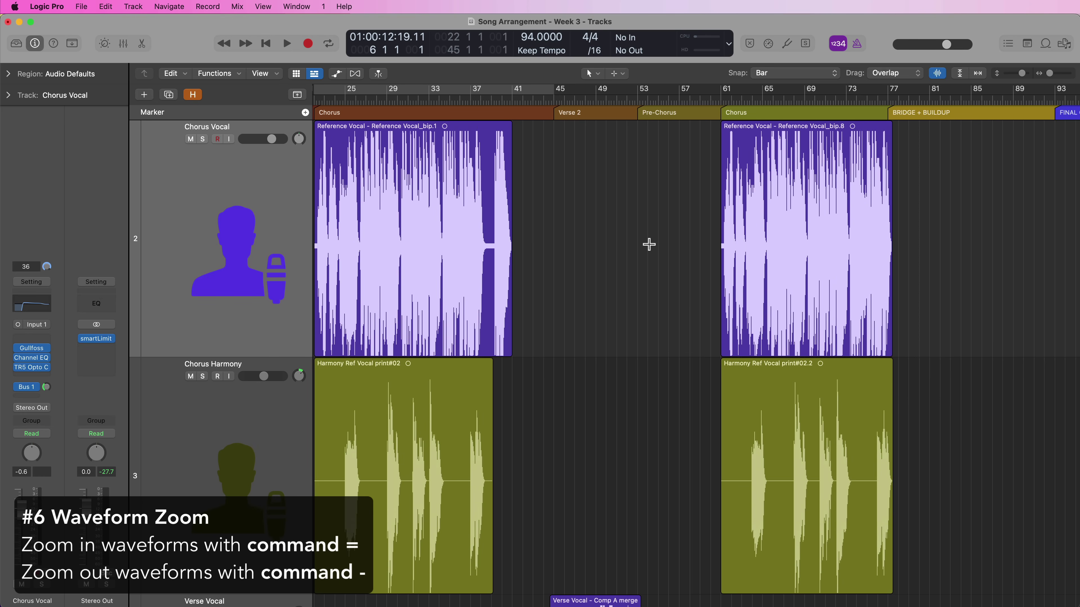
pyautogui.press('super+equal')
pyautogui.press('super+equal')
pyautogui.press('super+equal')
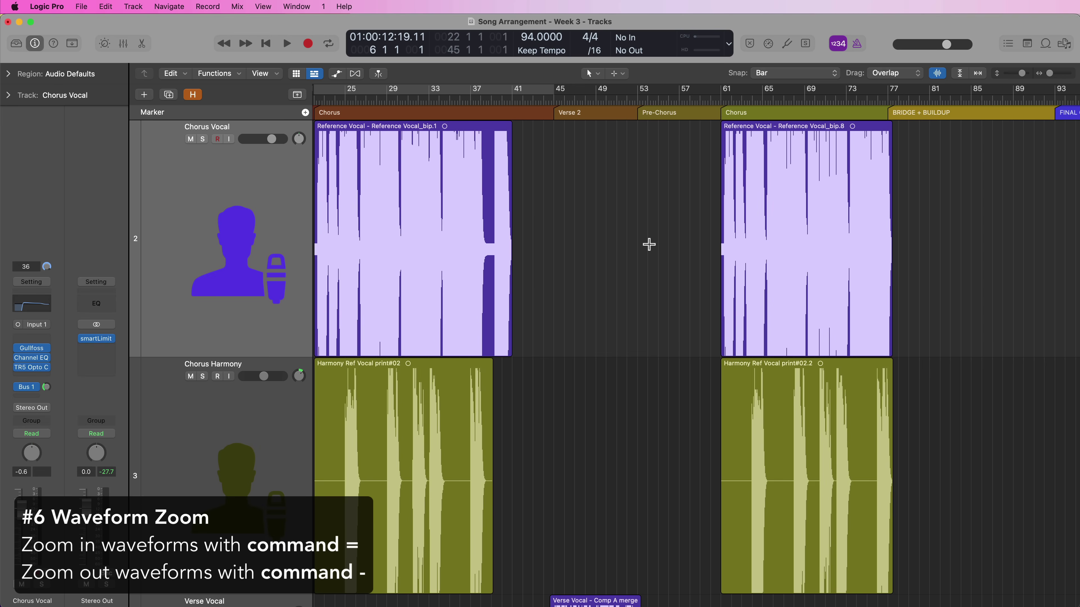
# Zoom the vocal waveforms back out step by step to their normal height
pyautogui.press('super+minus')
pyautogui.press('super+minus')
pyautogui.press('super+minus')
pyautogui.press('super+minus')
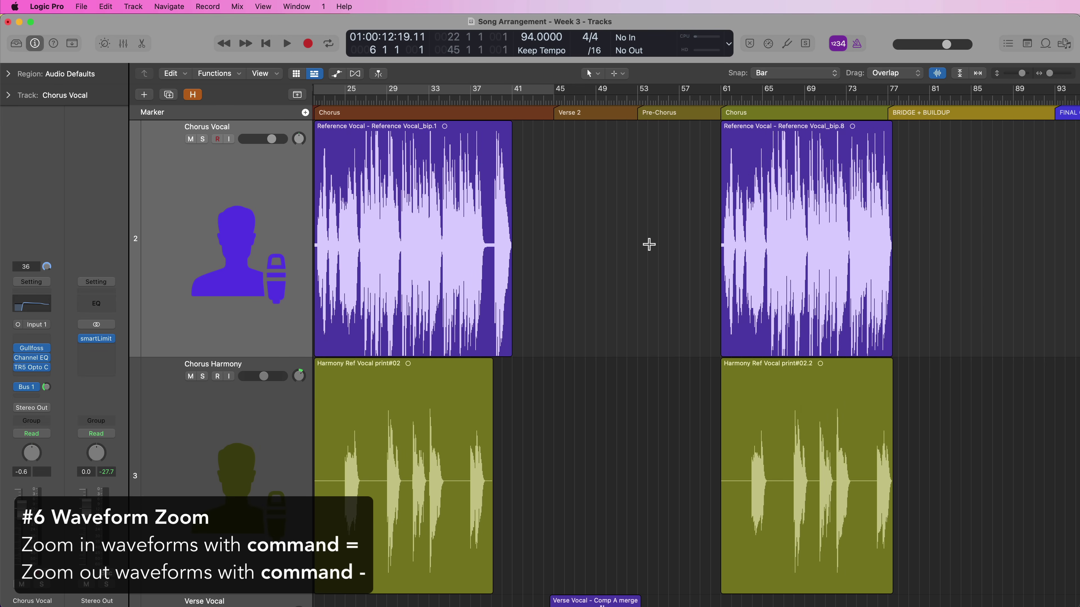
pyautogui.press('super+minus')
pyautogui.press('super+minus')
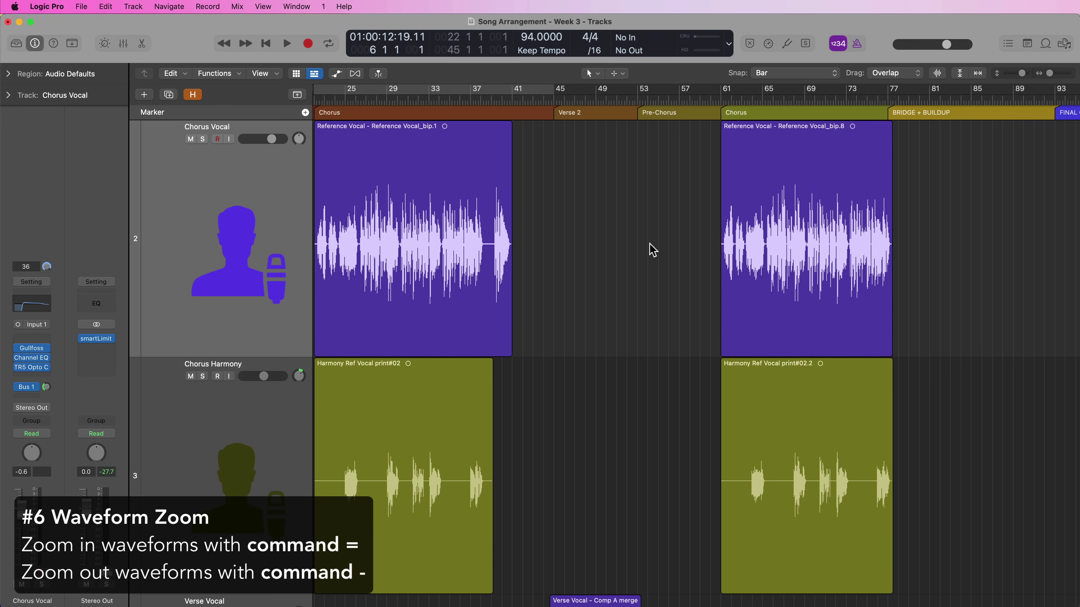
# Repeatedly magnify and reduce the vocal waveforms with waveform vertical zoom, ending at the normal height
pyautogui.press('super+equal')
pyautogui.press('super+equal')
pyautogui.press('super+equal')
pyautogui.press('super+equal')
pyautogui.press('super+minus')
pyautogui.press('super+minus')
pyautogui.press('super+minus')
pyautogui.press('super+minus')
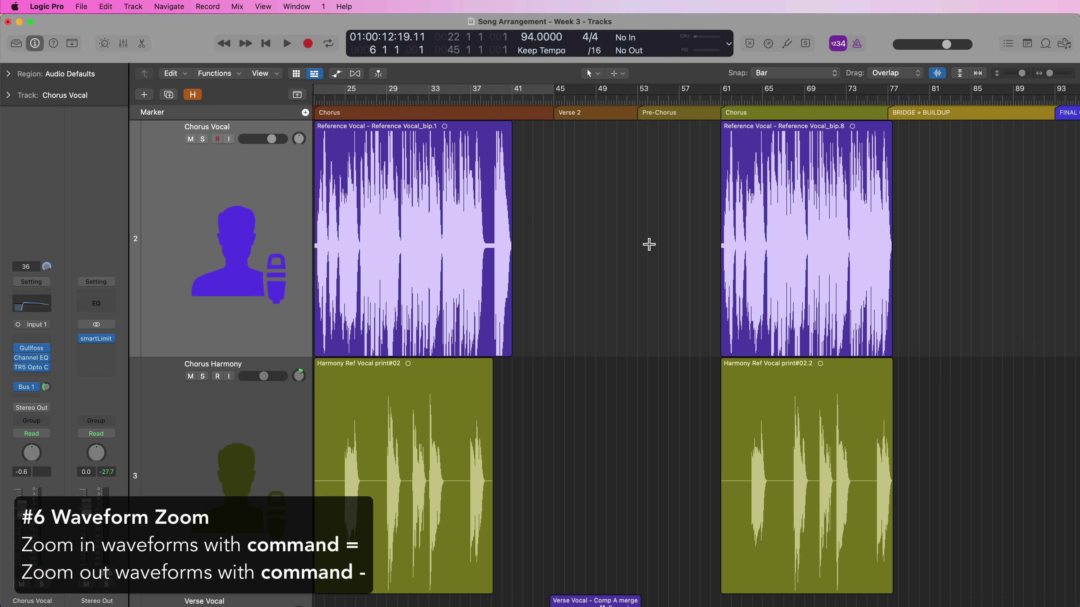
pyautogui.press('super+minus')
pyautogui.press('super+equal')
pyautogui.press('super+equal')
pyautogui.press('super+equal')
pyautogui.press('super+minus')
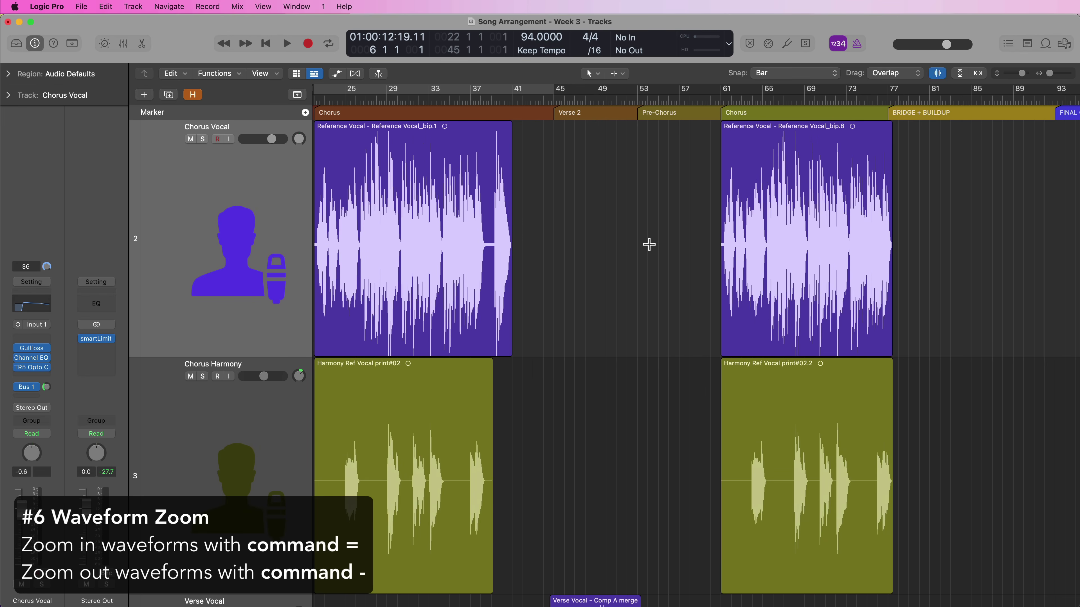
pyautogui.press('super+minus')
pyautogui.press('super+minus')
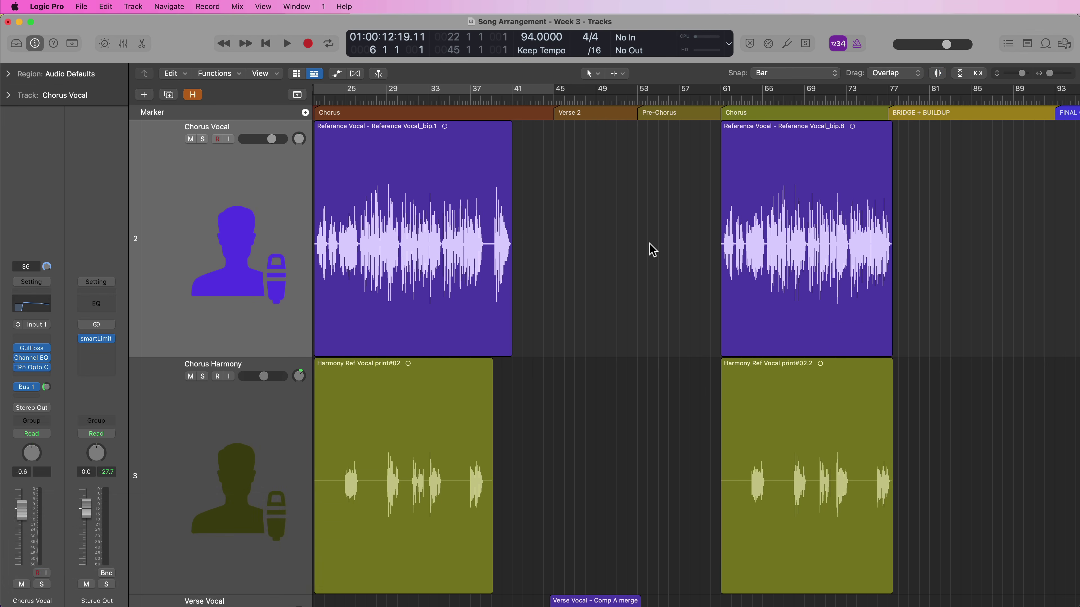
# Toggle waveform zoom on and off several times, ending with it off
pyautogui.click(937, 74)
pyautogui.click(937, 73)
pyautogui.click(938, 74)
pyautogui.click(937, 73)
pyautogui.click(938, 74)
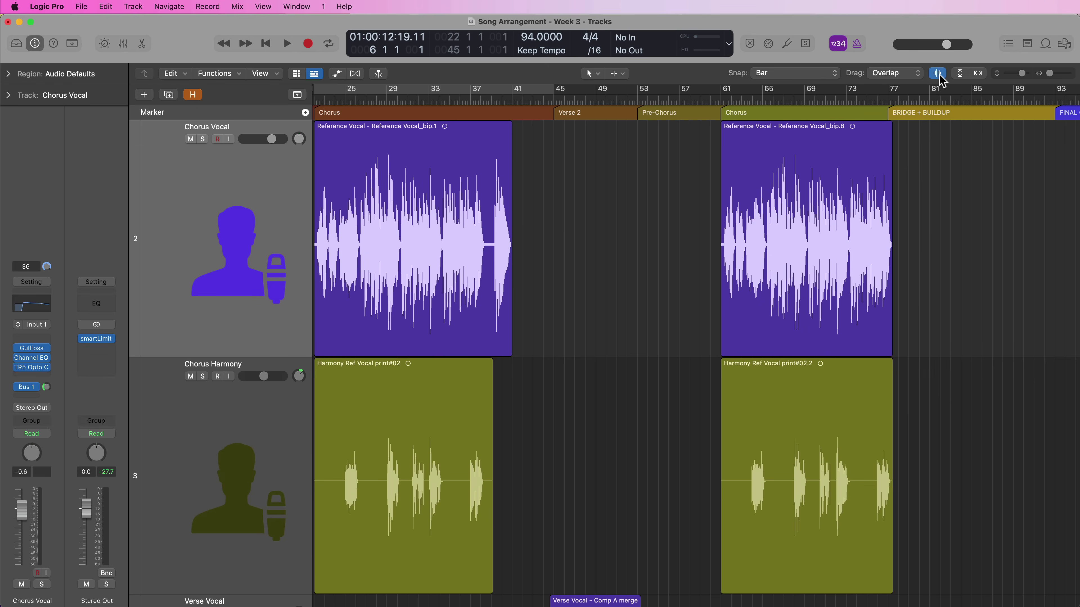
pyautogui.click(937, 74)
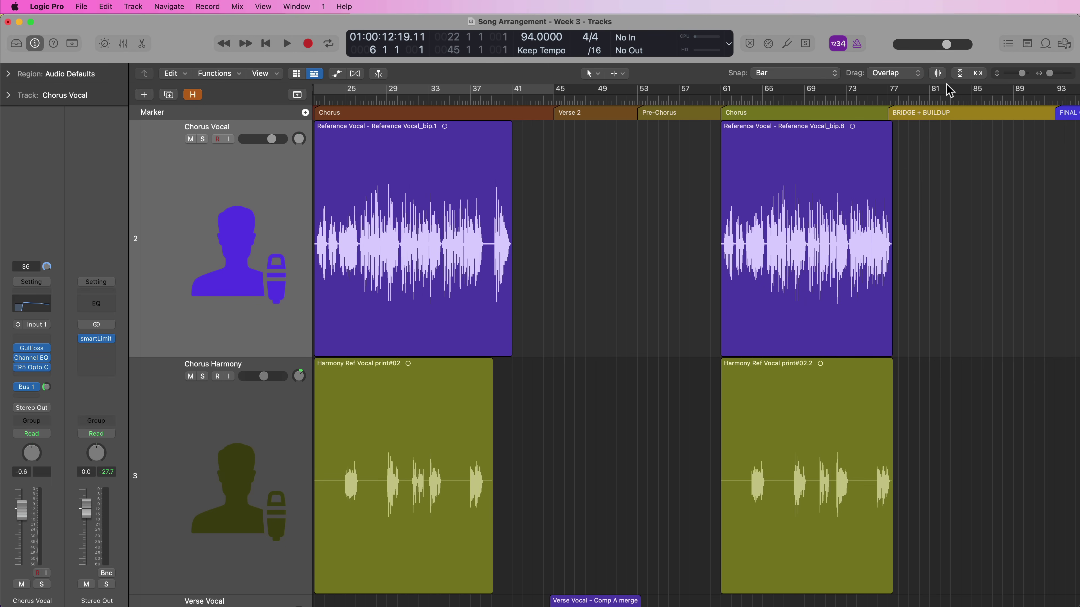
# Open the key commands editor, search for "waveform" and select the Toggle Waveform Vertical Zoom command
pyautogui.click(47, 7)
pyautogui.moveTo(76, 68)
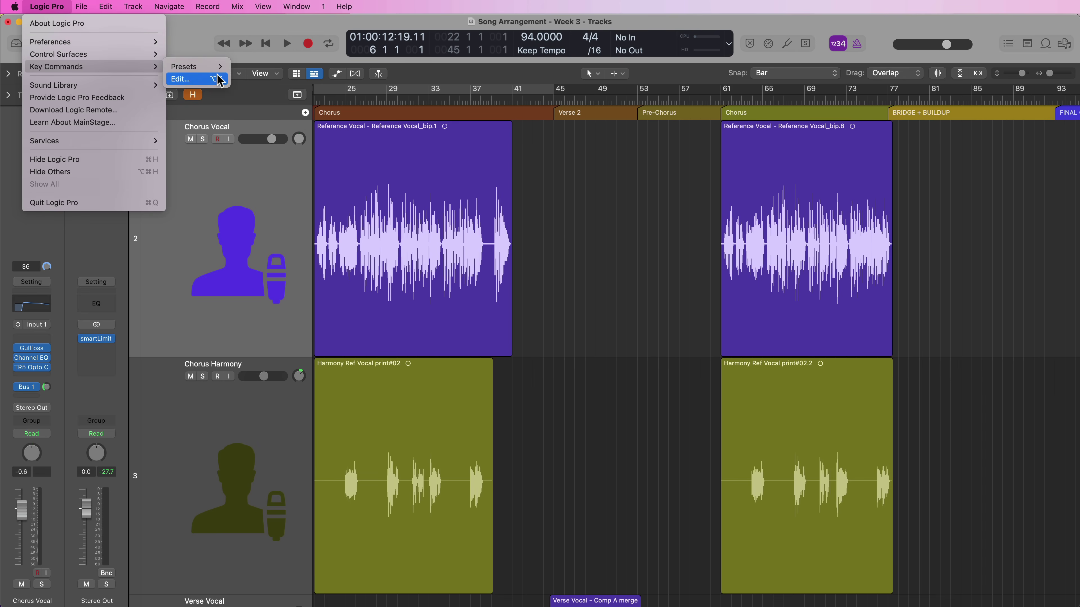
pyautogui.click(178, 79)
pyautogui.write('waveform')
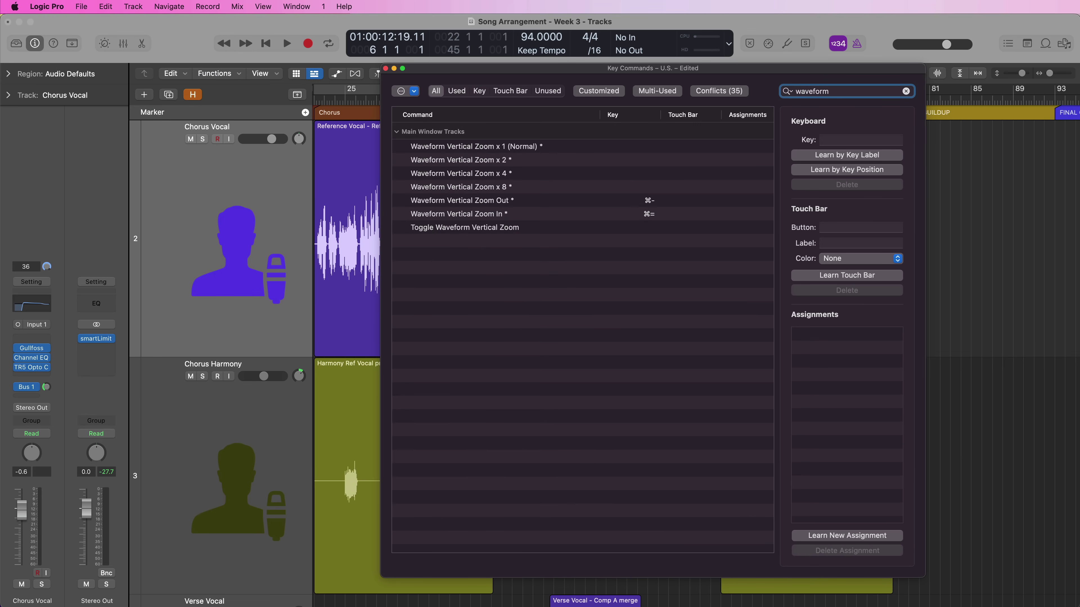
pyautogui.click(535, 230)
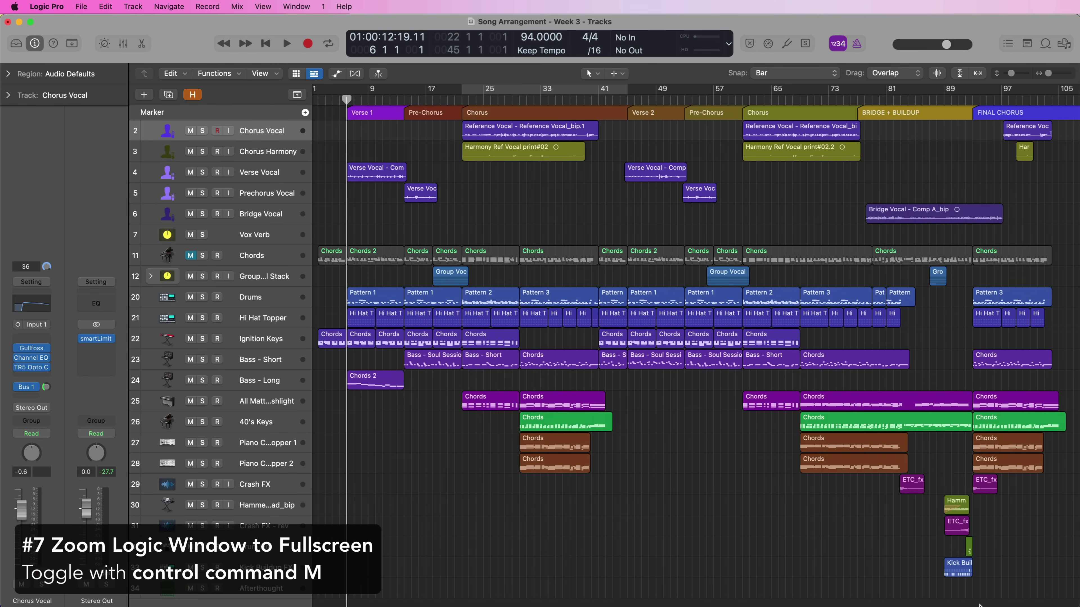
# Shrink the song's Tracks window to a little over half the screen width and move it away from the desktop's corner
pyautogui.moveTo(1070, 604); pyautogui.dragTo(834, 502)
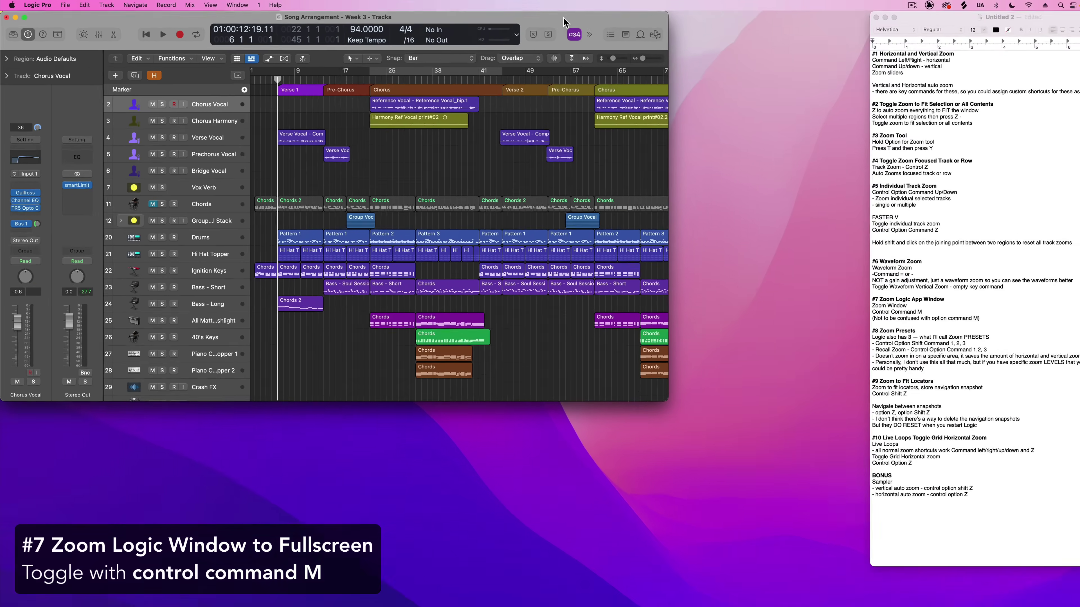
pyautogui.moveTo(706, 19); pyautogui.dragTo(783, 116)
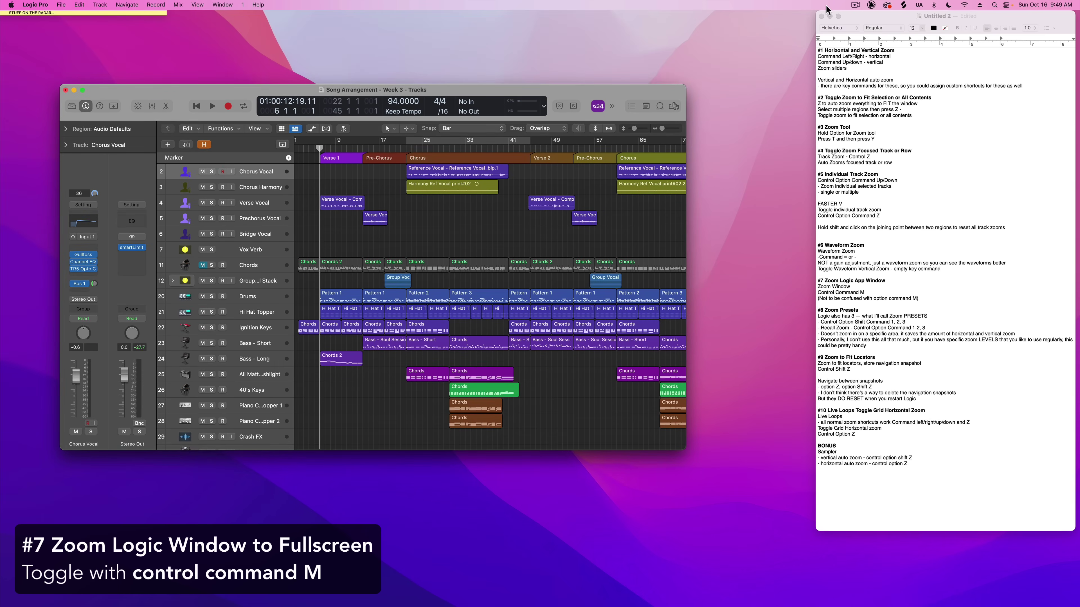
# Minimize the notes document and shift the Tracks window closer to the middle of the desktop
pyautogui.click(830, 16)
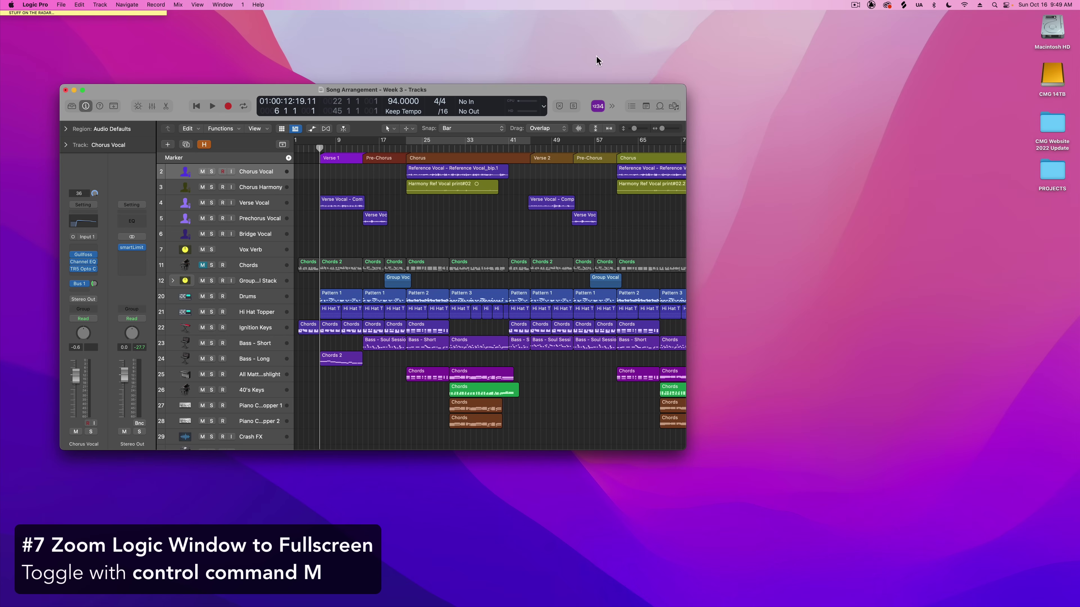
pyautogui.moveTo(574, 87); pyautogui.dragTo(599, 92)
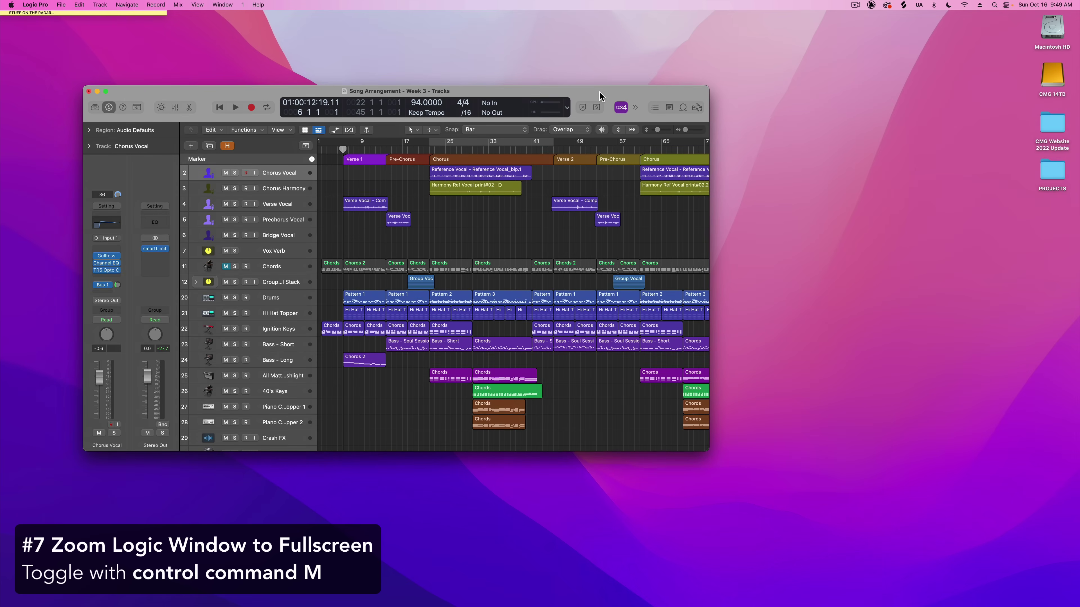
pyautogui.moveTo(599, 92); pyautogui.dragTo(621, 81)
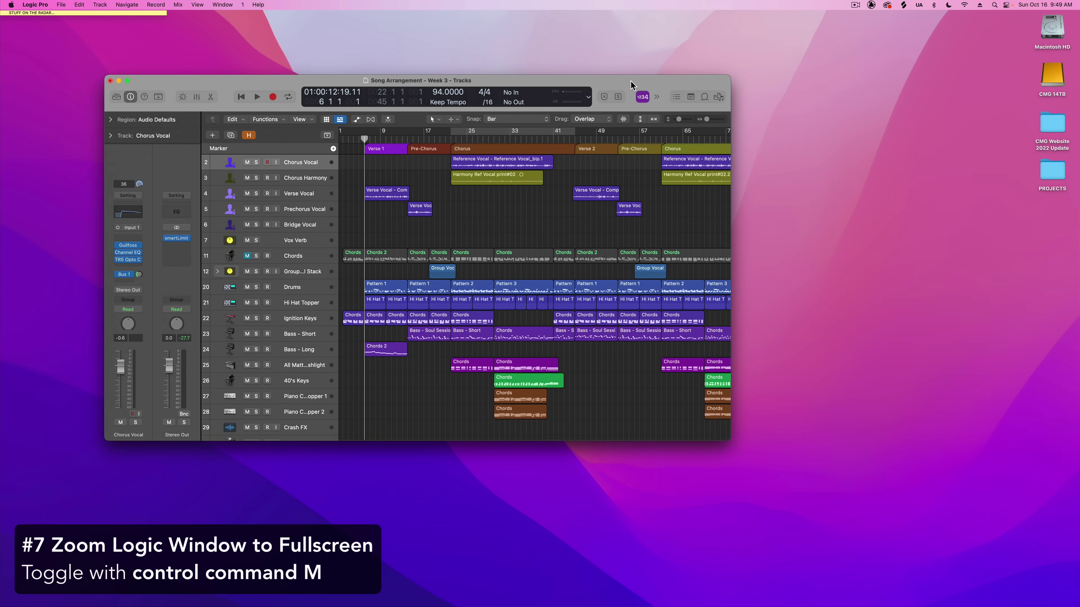
# Zoom the Tracks window to fill the screen and toggle Zoom to Fit for the arrangement's contents
pyautogui.press('ctrl+super+m')
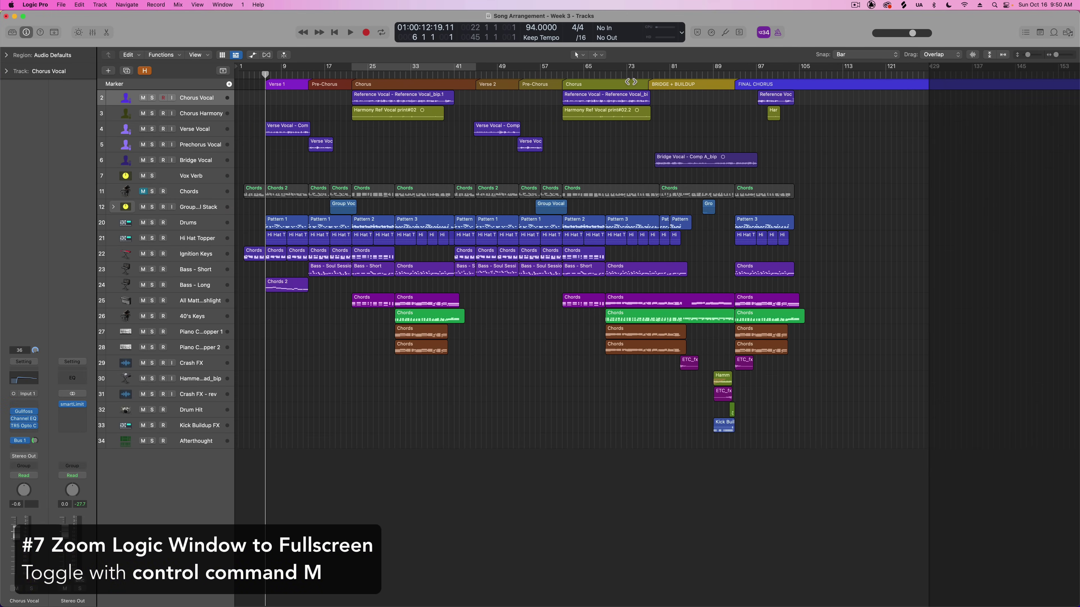
pyautogui.press('z')
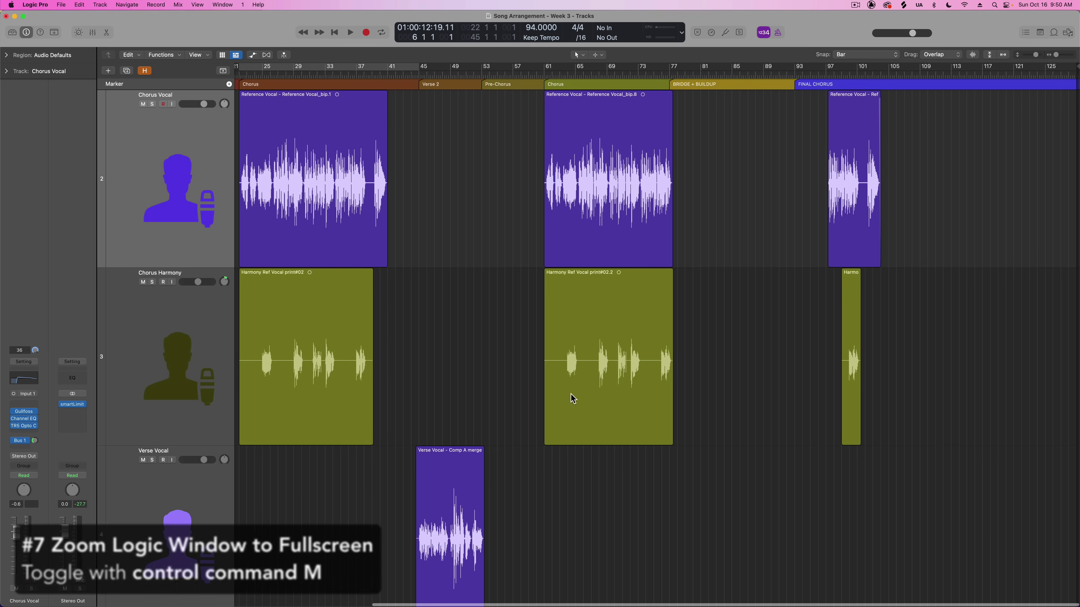
pyautogui.press('z')
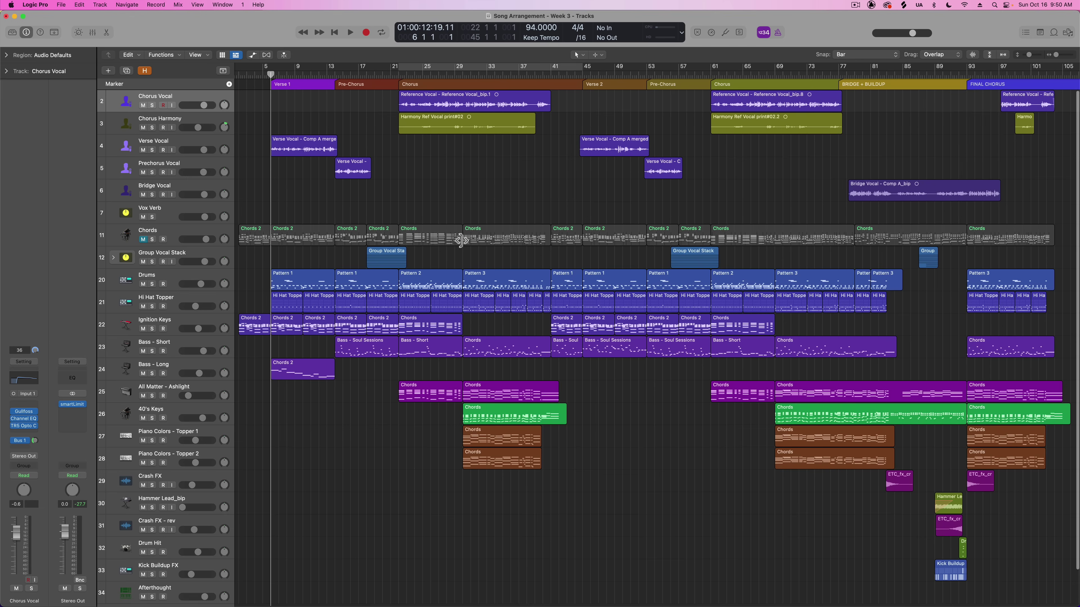
pyautogui.doubleClick(509, 18)
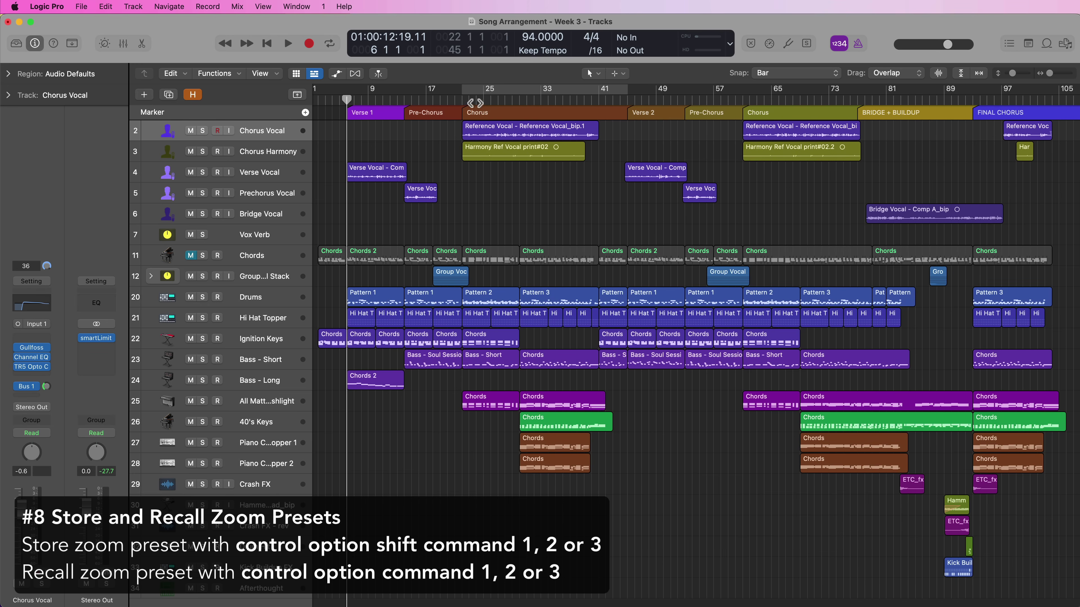
# Place the playhead at bar 6, the start of Verse 1, and switch through zoom presets 1, 2 and 3
pyautogui.click(462, 101)
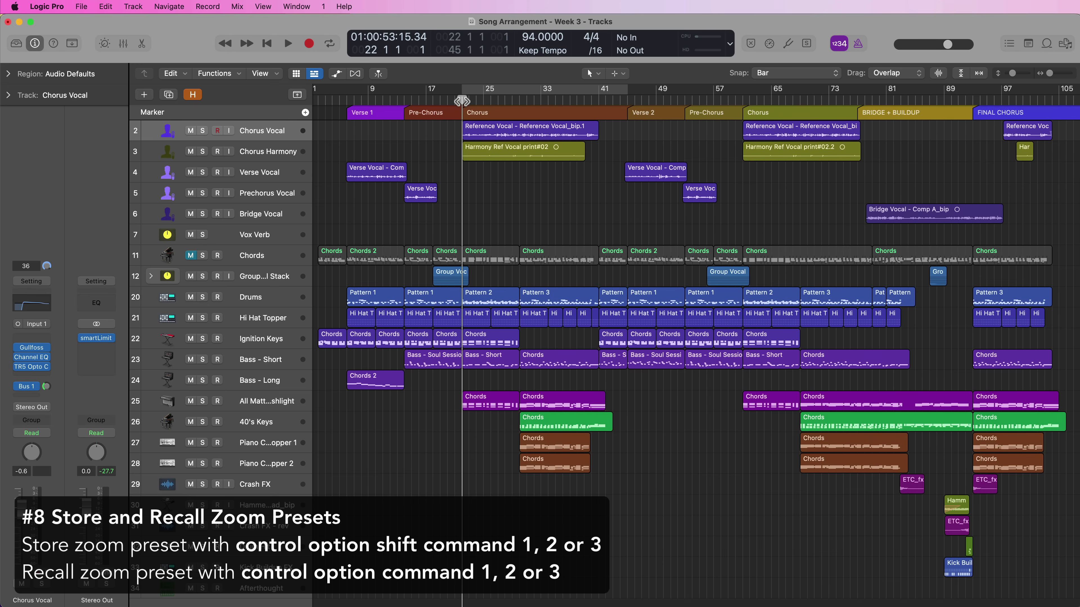
pyautogui.moveTo(462, 101); pyautogui.dragTo(346, 102)
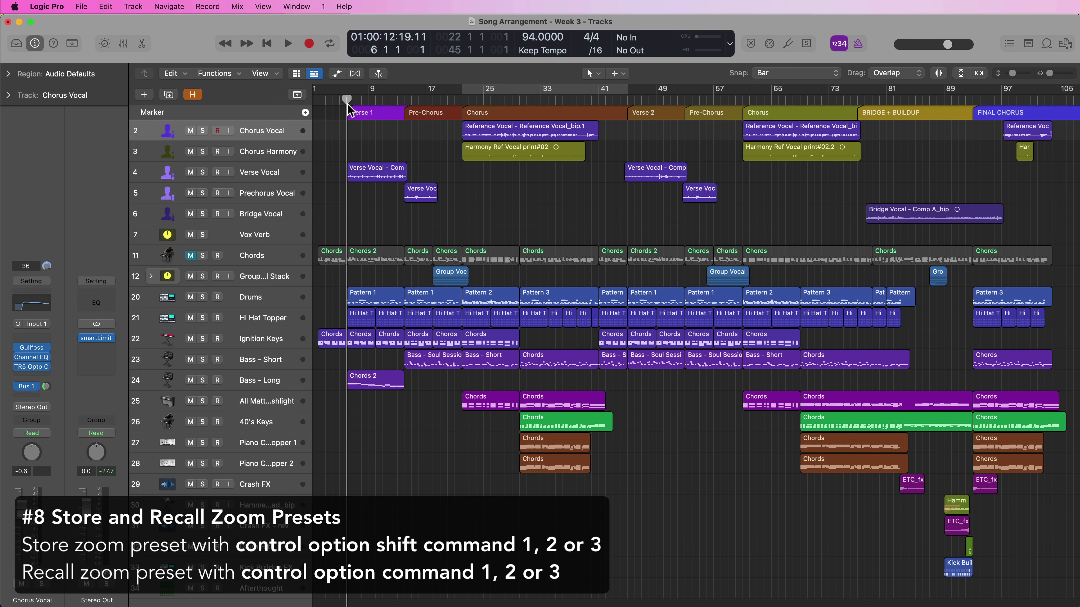
pyautogui.press('ctrl+alt+super+1')
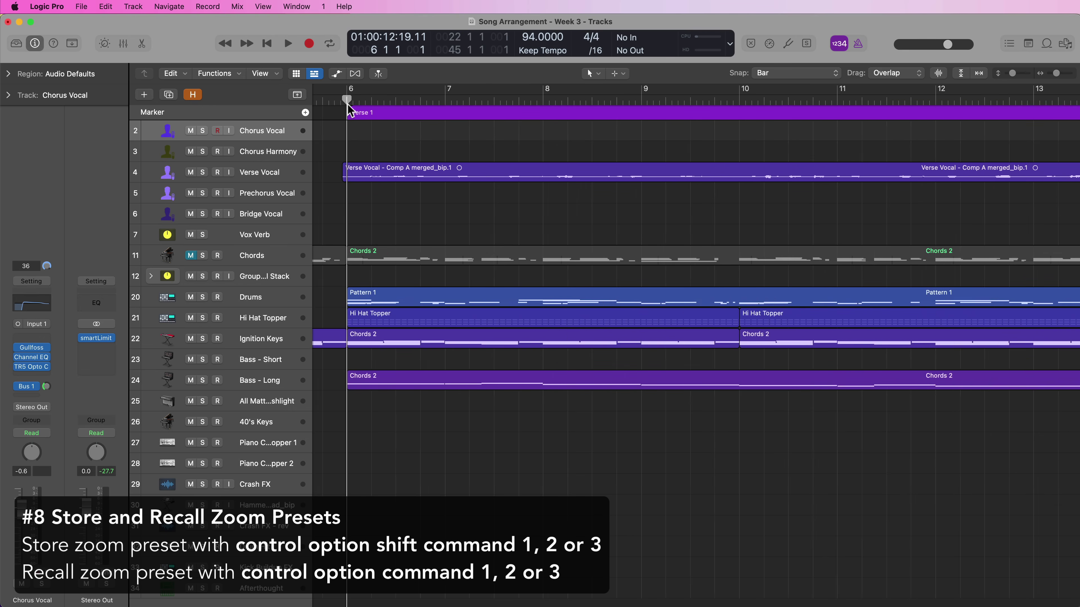
pyautogui.press('ctrl+alt+super+2')
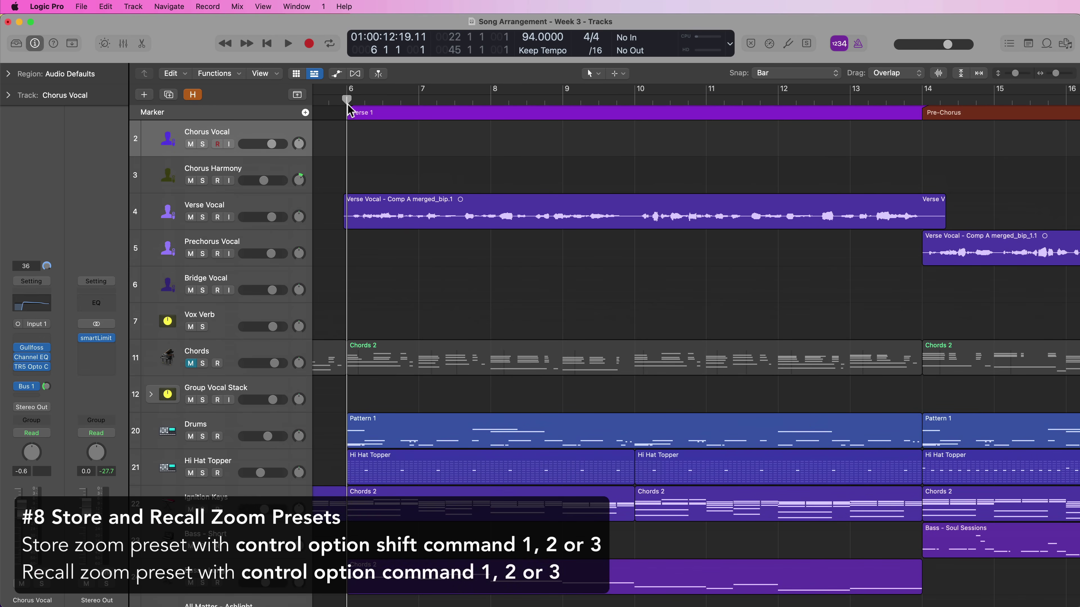
pyautogui.press('ctrl+alt+super+3')
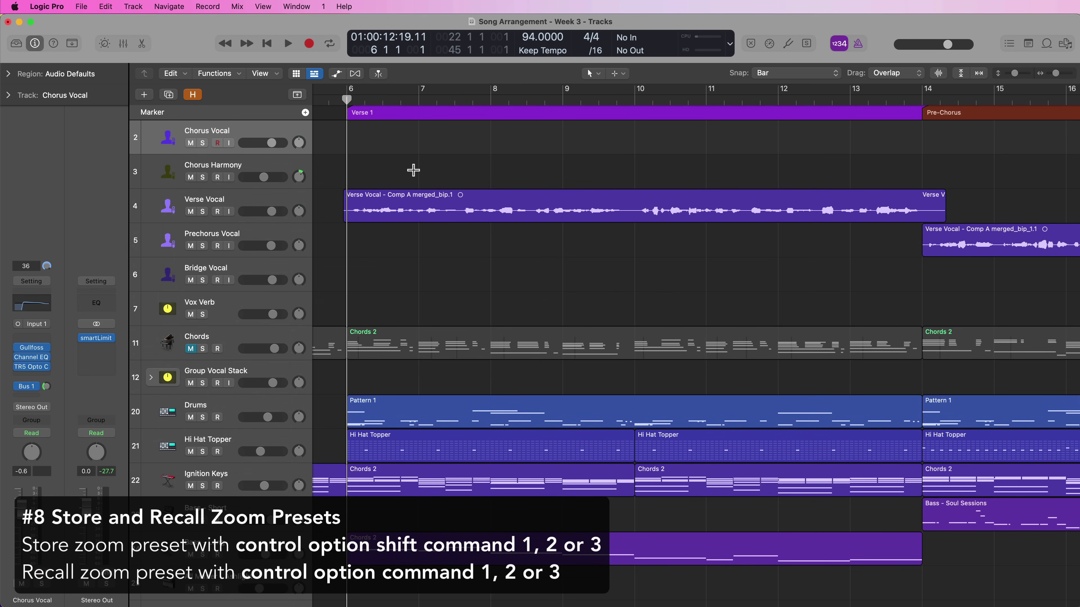
# Compare zoom presets 1, 2 and 3 around Verse 1, return to preset 1 and zoom out horizontally one level
pyautogui.press('ctrl+alt+super+1')
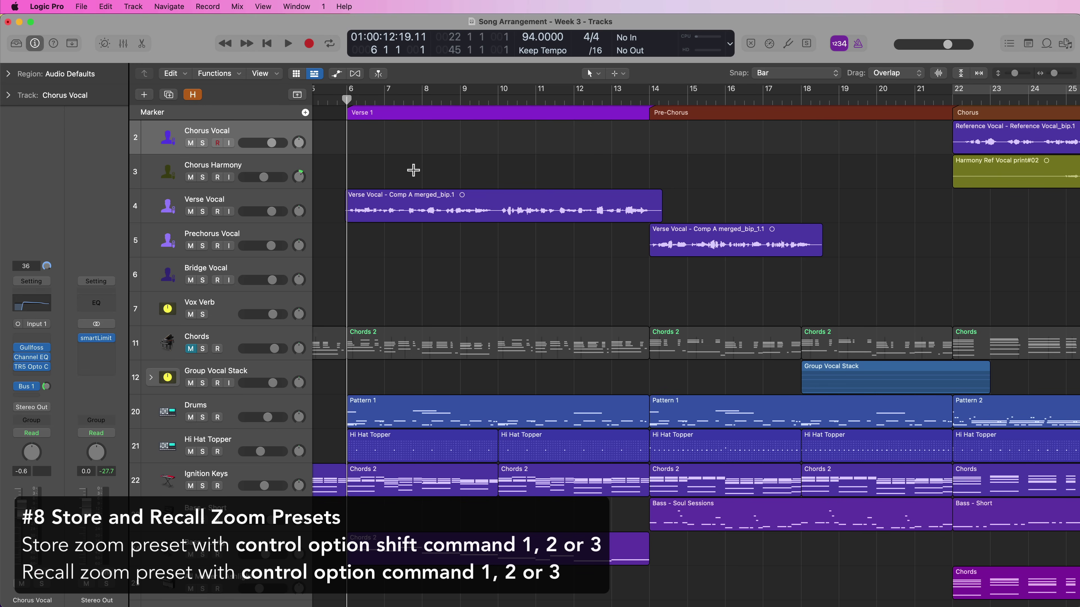
pyautogui.press('ctrl+alt+super+2')
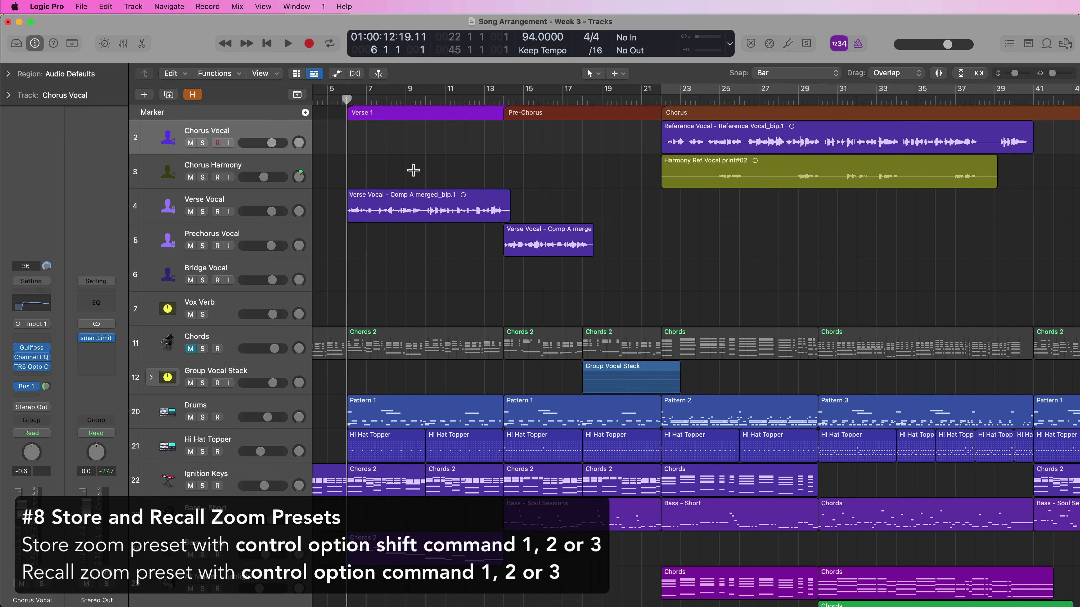
pyautogui.press('ctrl+alt+super+3')
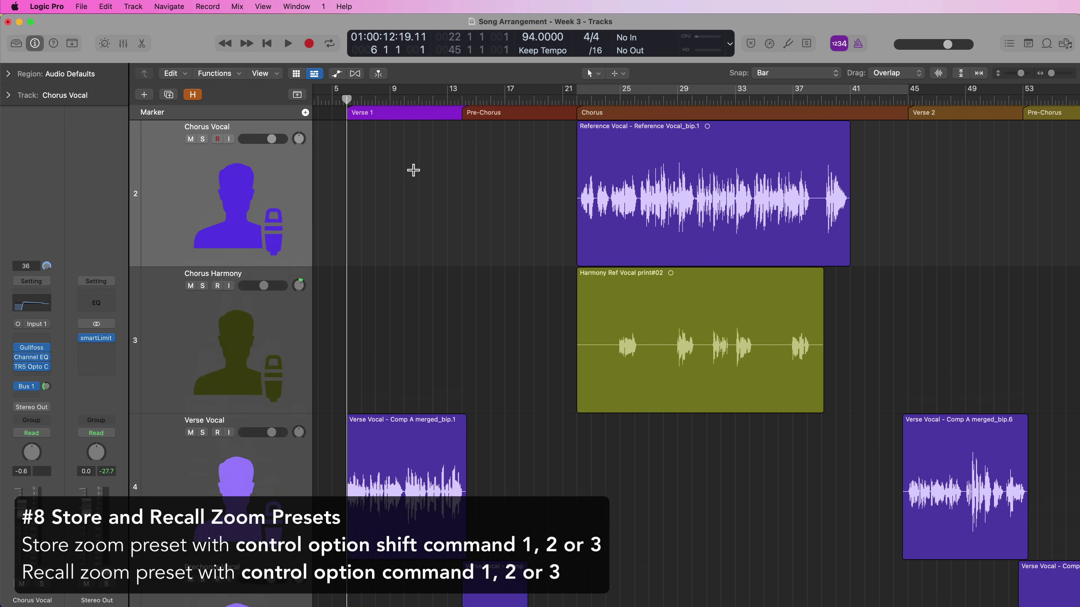
pyautogui.press('ctrl+alt+super+1')
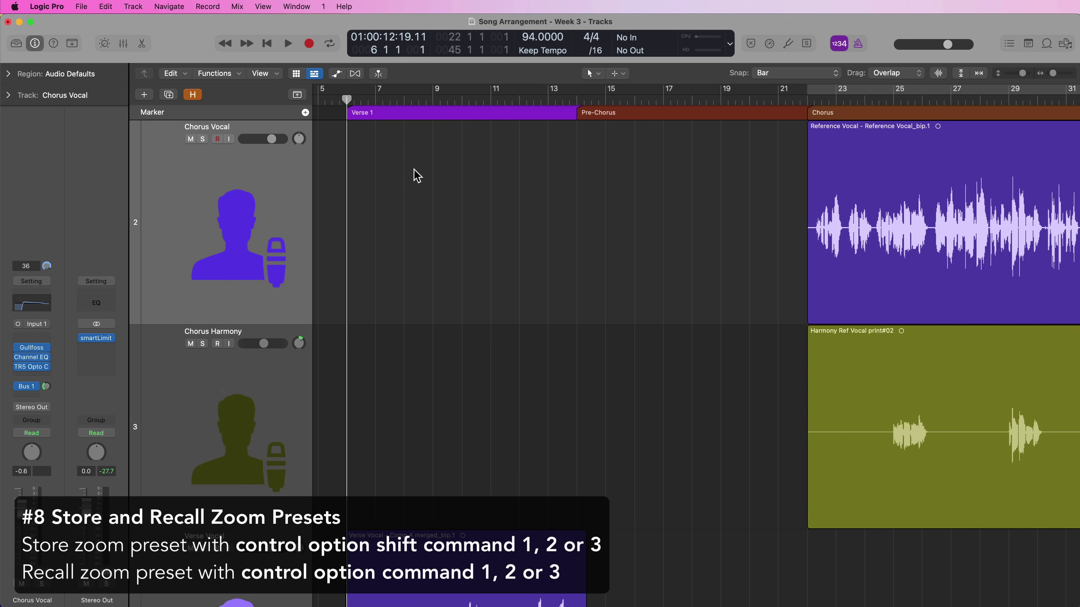
pyautogui.press('super+Left')
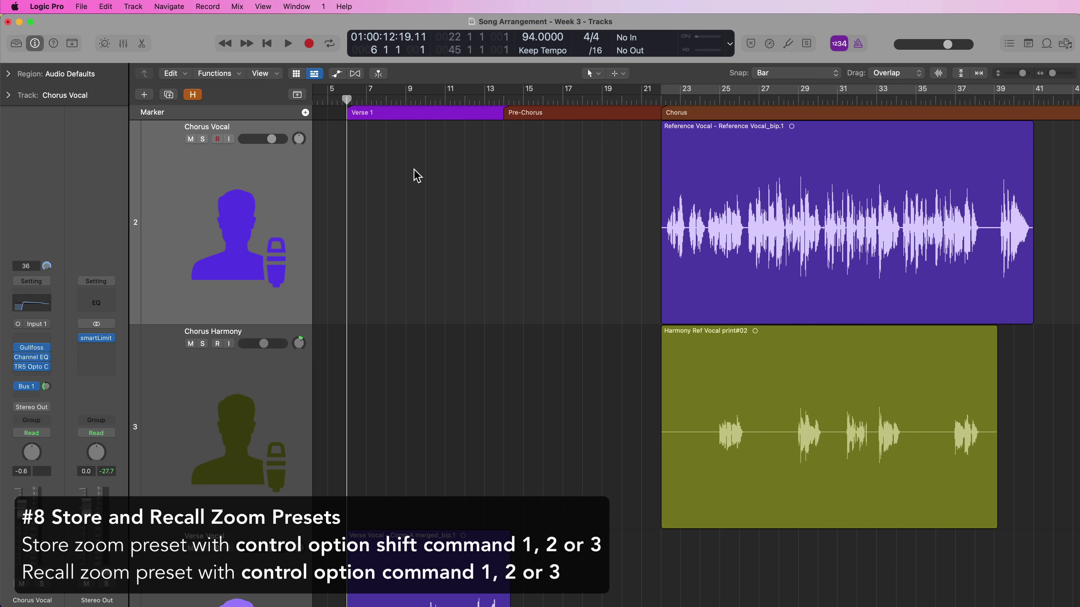
# Cycle through zoom presets 1, 2 and 3 again, ending on preset 2
pyautogui.press('ctrl+alt+super+1')
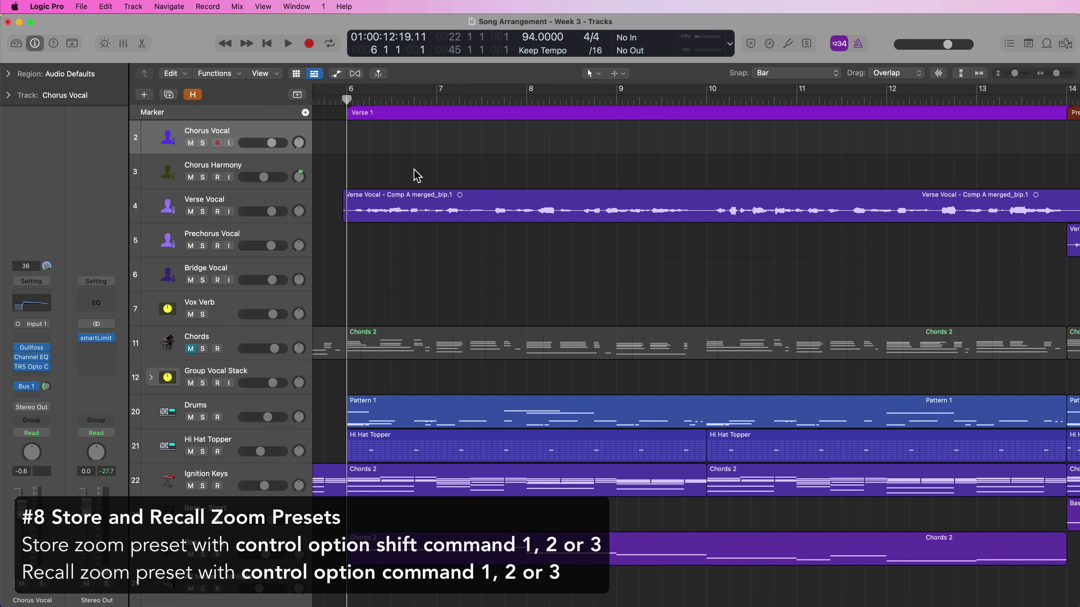
pyautogui.press('ctrl+alt+super+2')
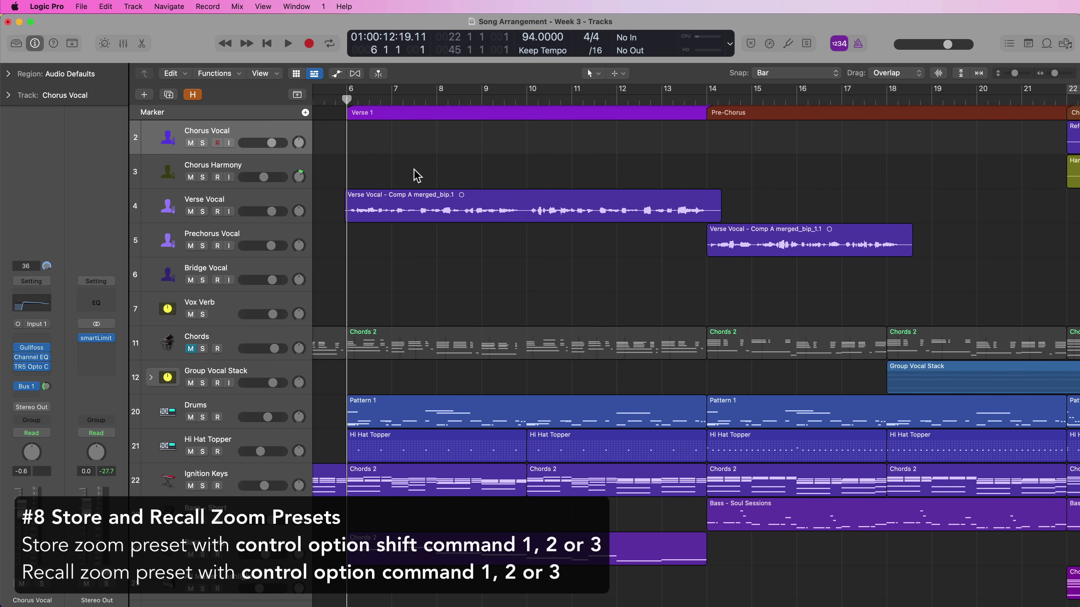
pyautogui.press('ctrl+alt+super+3')
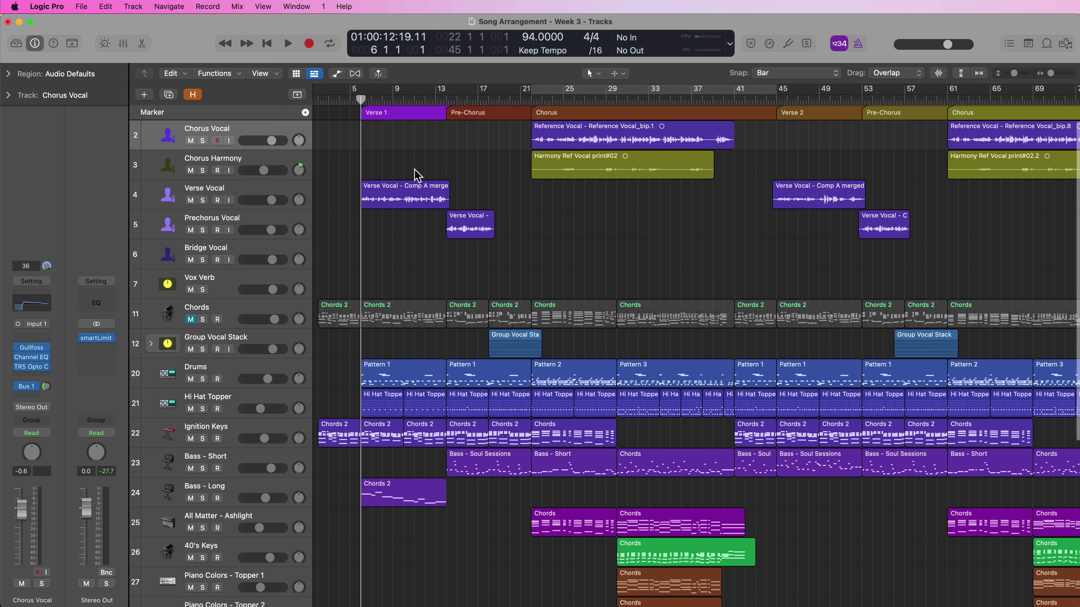
pyautogui.press('ctrl+alt+super+1')
pyautogui.press('ctrl+alt+super+2')
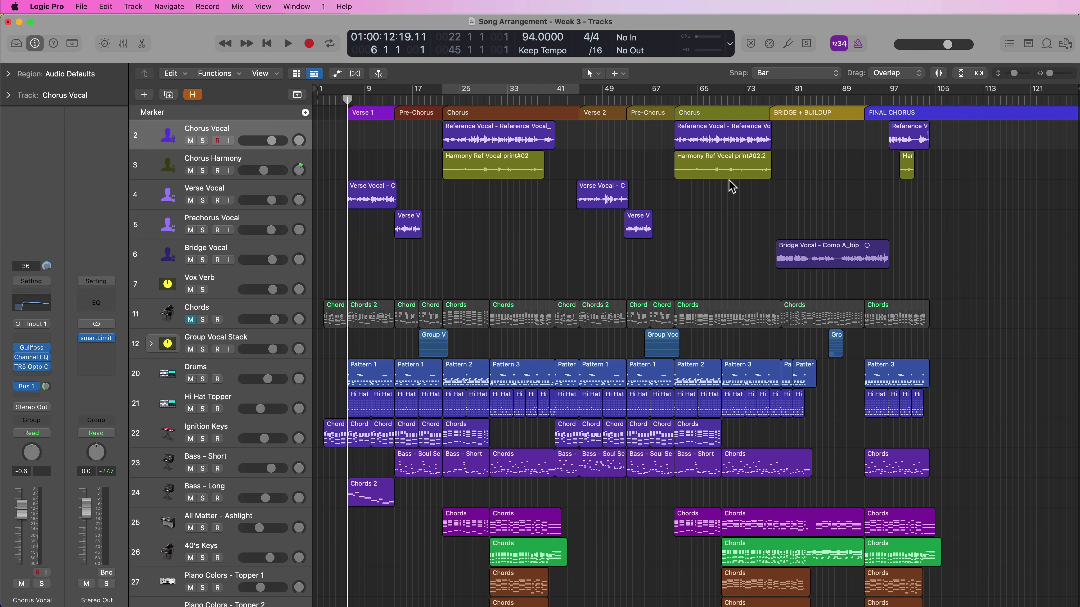
# Move the playhead to bar 62 in the second Chorus and zoom in around it horizontally and vertically
pyautogui.click(677, 97)
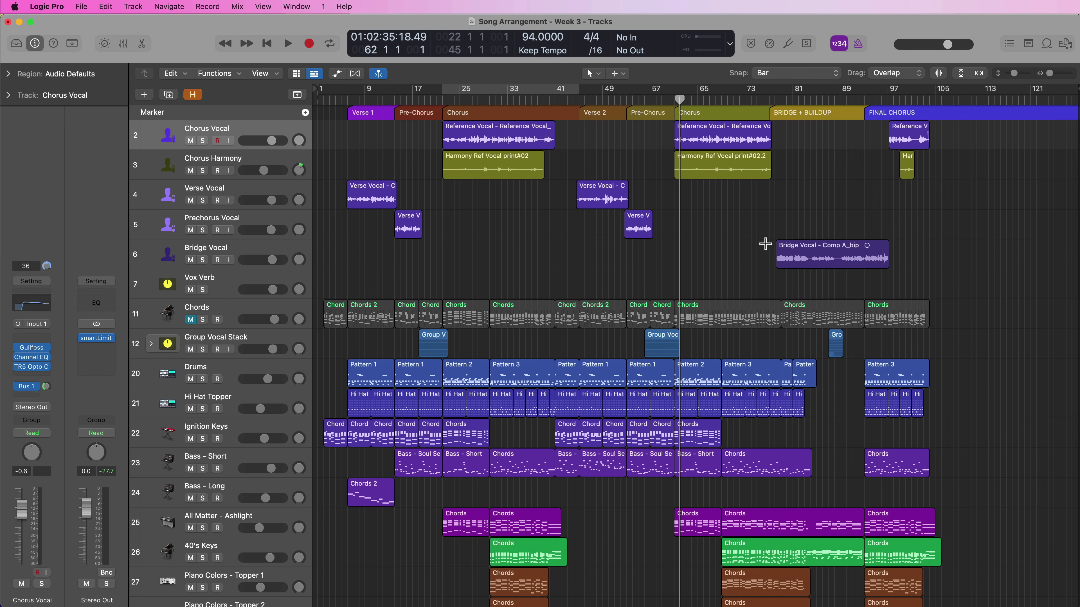
pyautogui.press('super+Right')
pyautogui.press('super+Right')
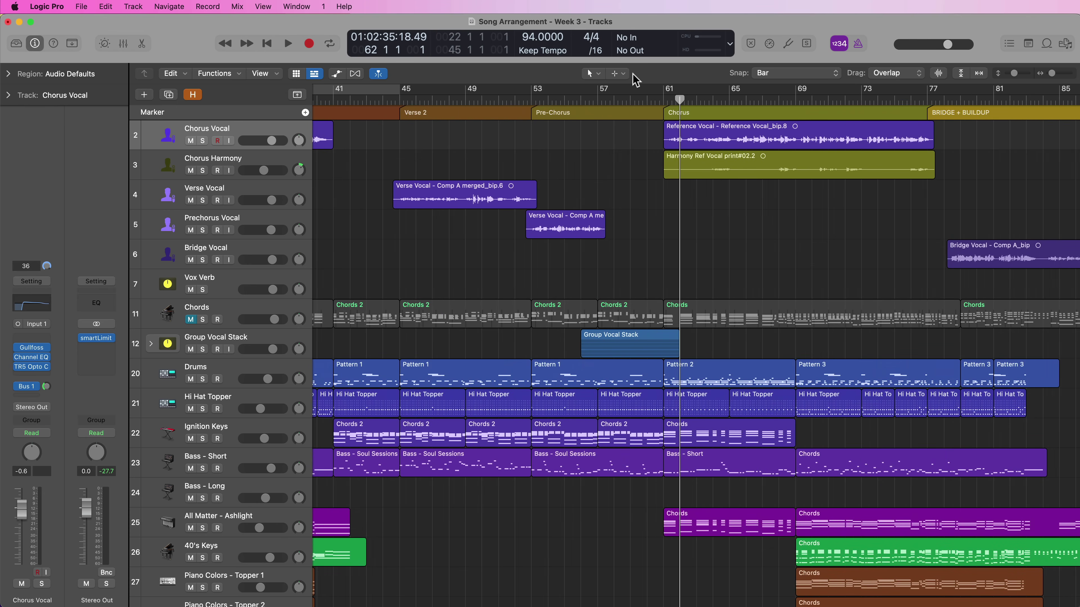
pyautogui.hscroll(5, 718, 260)
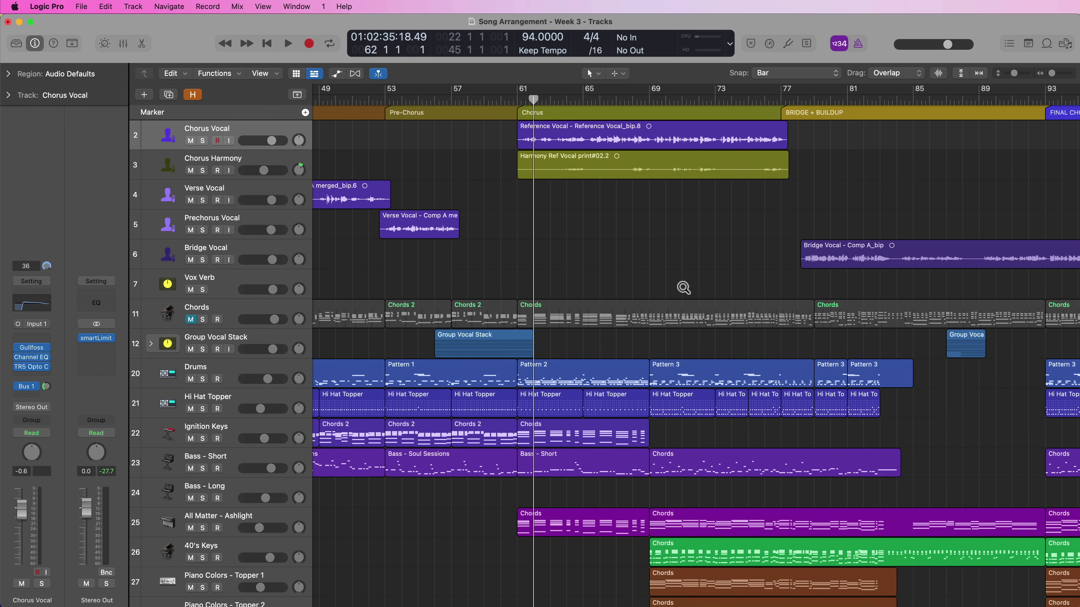
pyautogui.press('super+Right')
pyautogui.press('super+Right')
pyautogui.press('super+Down')
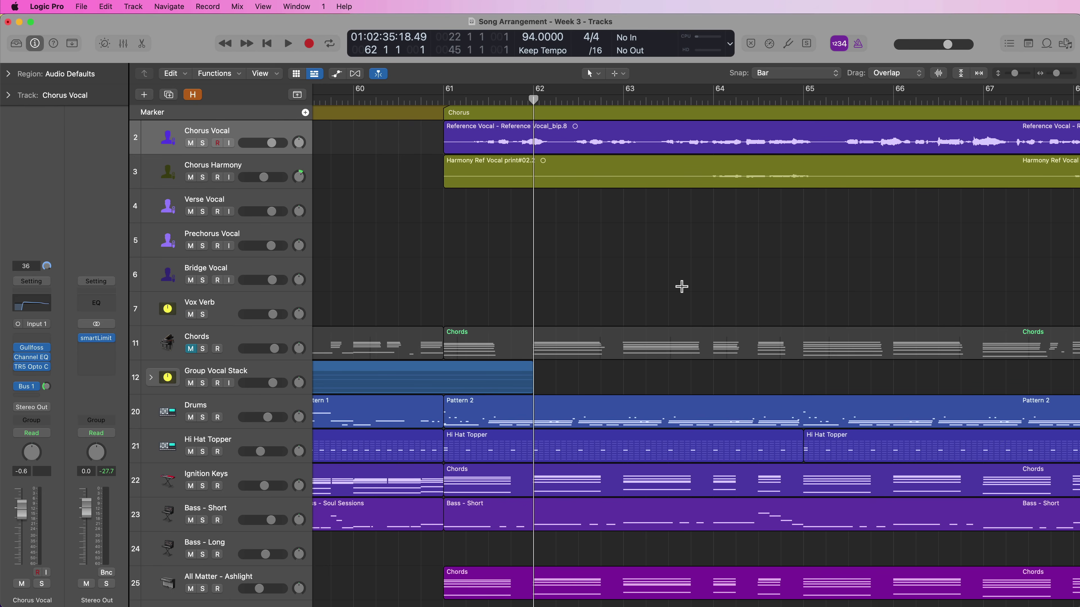
# Zoom back out horizontally to span the second Chorus and enlarge the track height to show large vocal waveforms
pyautogui.press('super+Left')
pyautogui.press('super+Left')
pyautogui.press('super+Down')
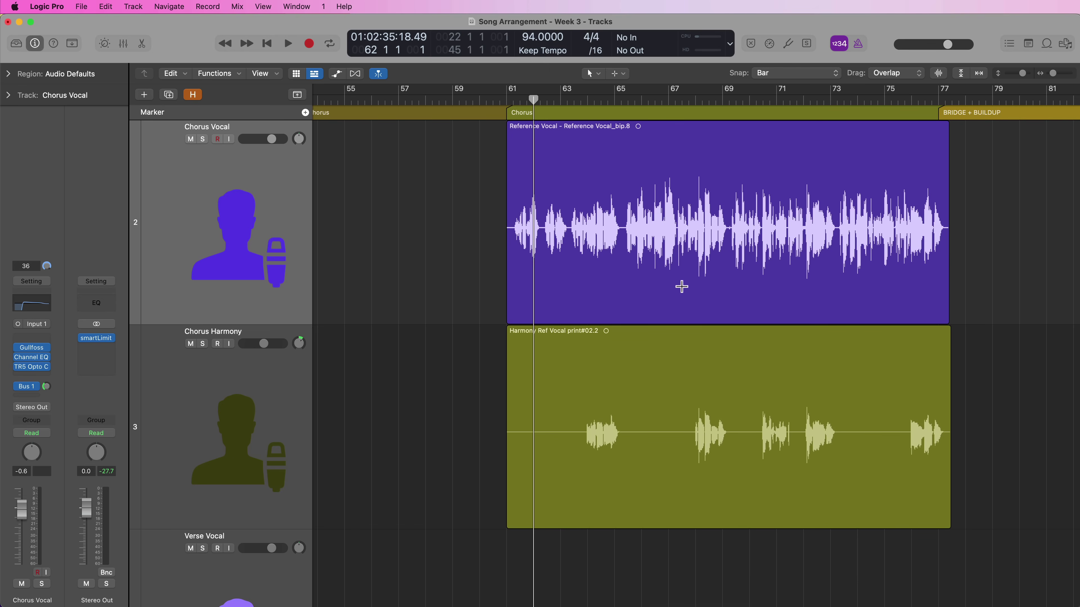
# Set the locators to bars 61 to 77 and the playhead to bar 56, zoom to fit the locators and recall the previous navigation snapshot
pyautogui.hotkey('ctrl', 'shift', 'z')
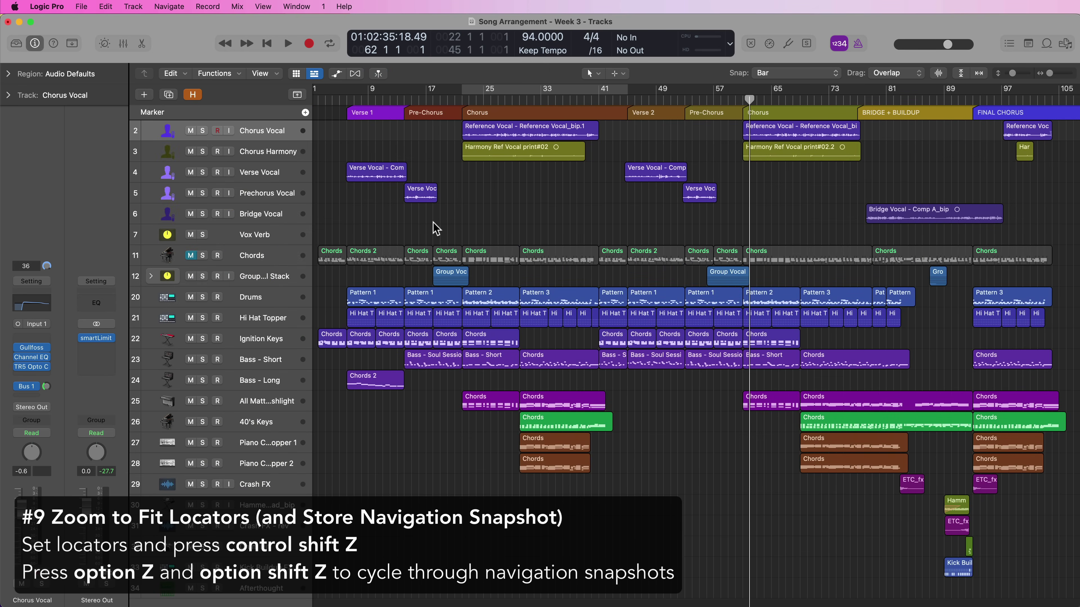
pyautogui.moveTo(745, 97); pyautogui.dragTo(857, 114)
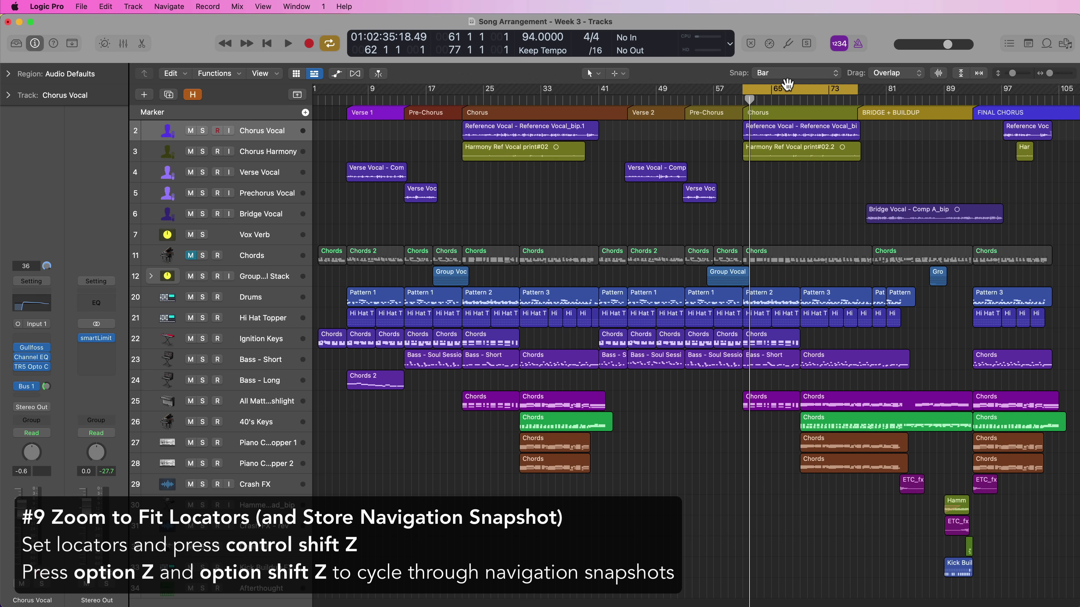
pyautogui.click(707, 102)
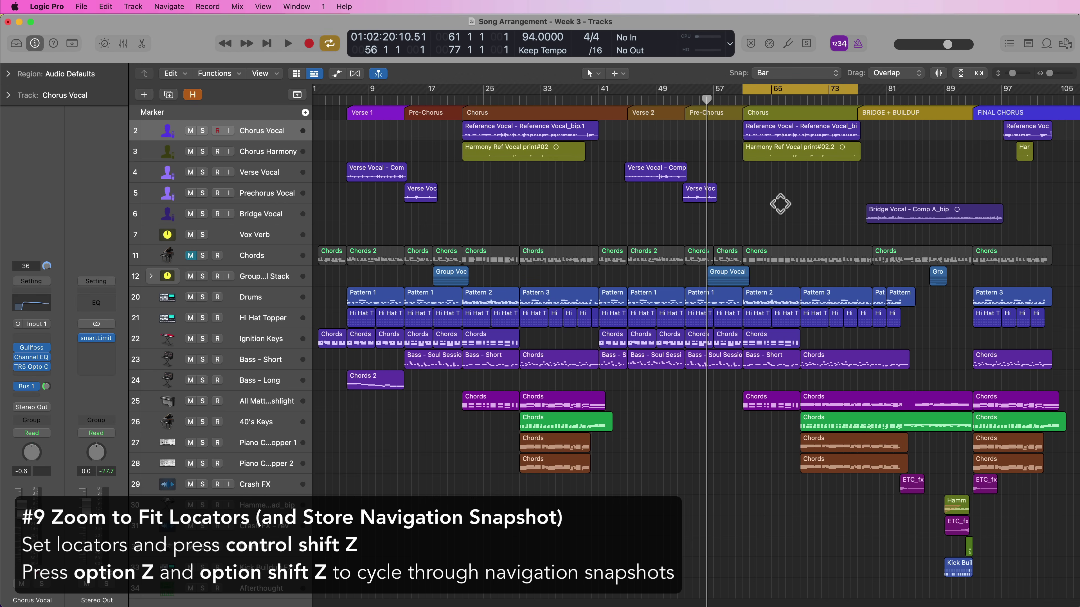
pyautogui.hotkey('ctrl', 'shift', 'z')
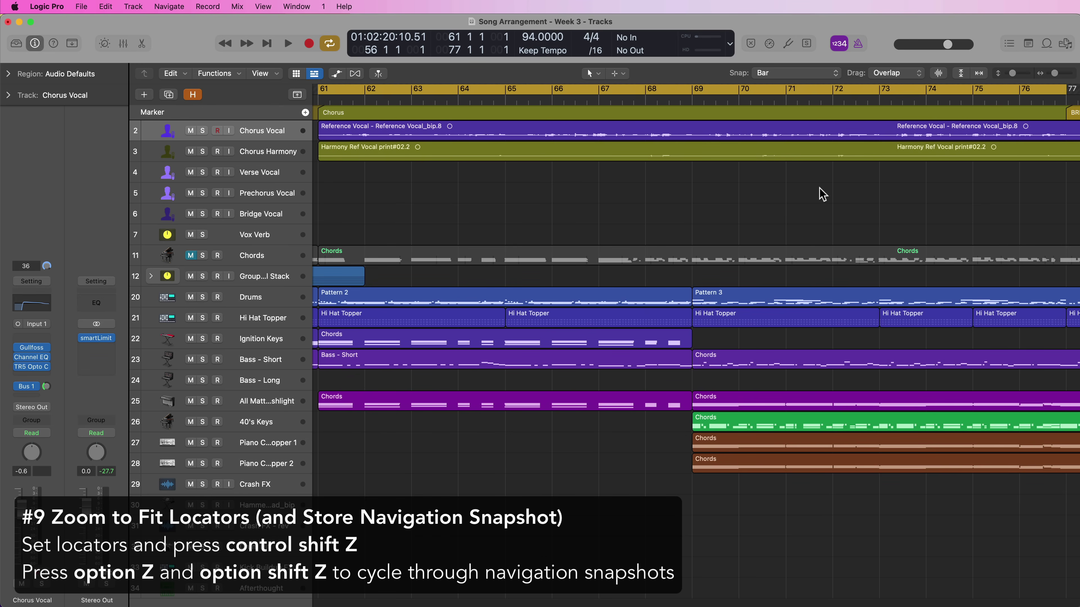
pyautogui.hotkey('alt', 'z')
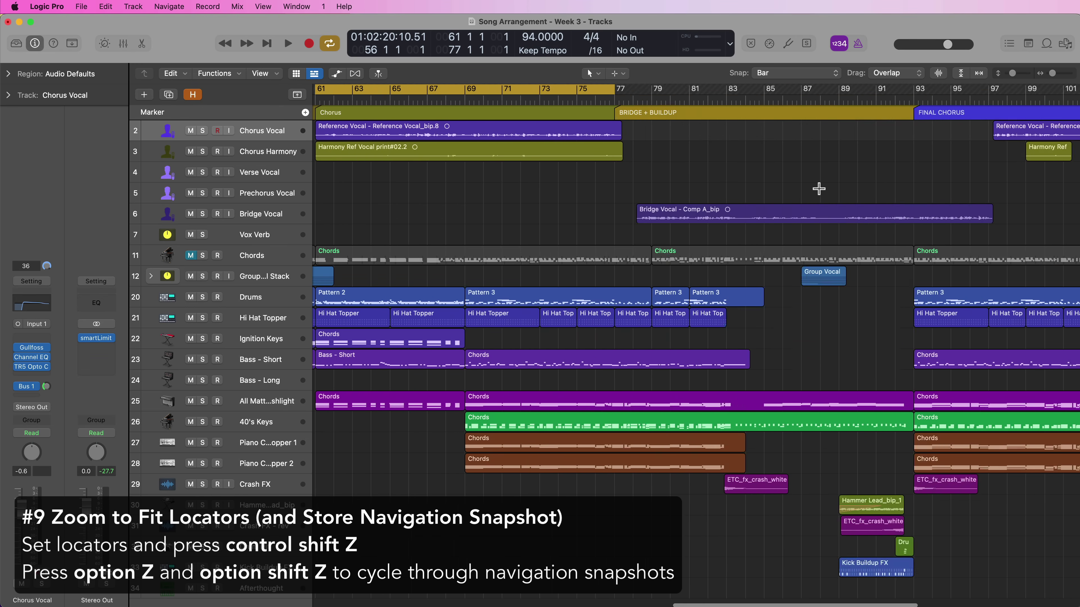
# Set the cycle range to the BRIDGE + BUILDUP section, bars 77 to 93, zoom to fit the locators and step back a navigation snapshot
pyautogui.press('c')
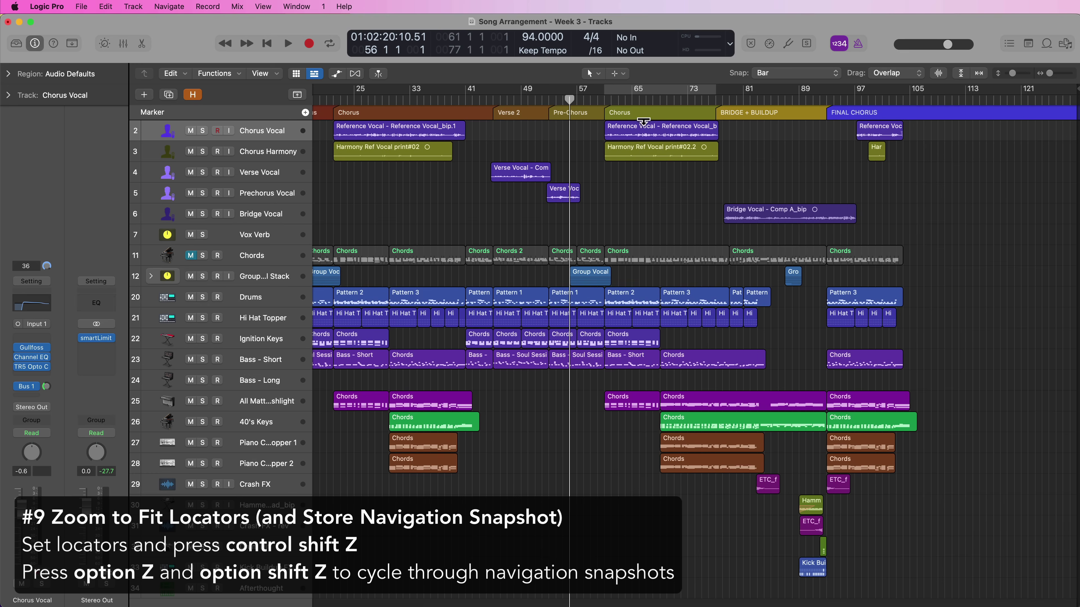
pyautogui.moveTo(657, 97); pyautogui.dragTo(827, 94)
pyautogui.moveTo(654, 95); pyautogui.dragTo(719, 93)
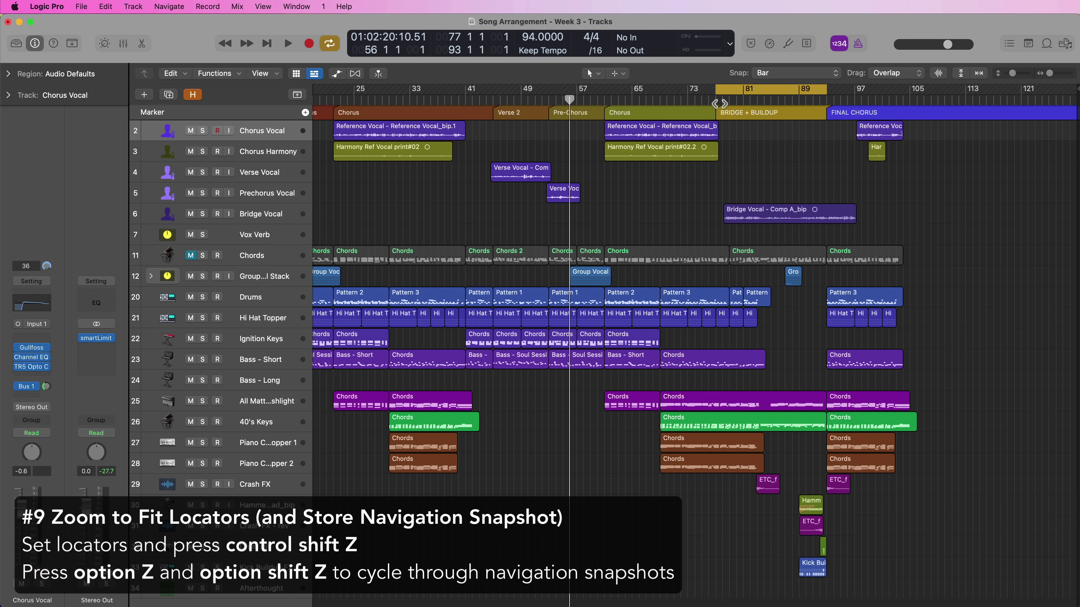
pyautogui.hotkey('ctrl', 'shift', 'z')
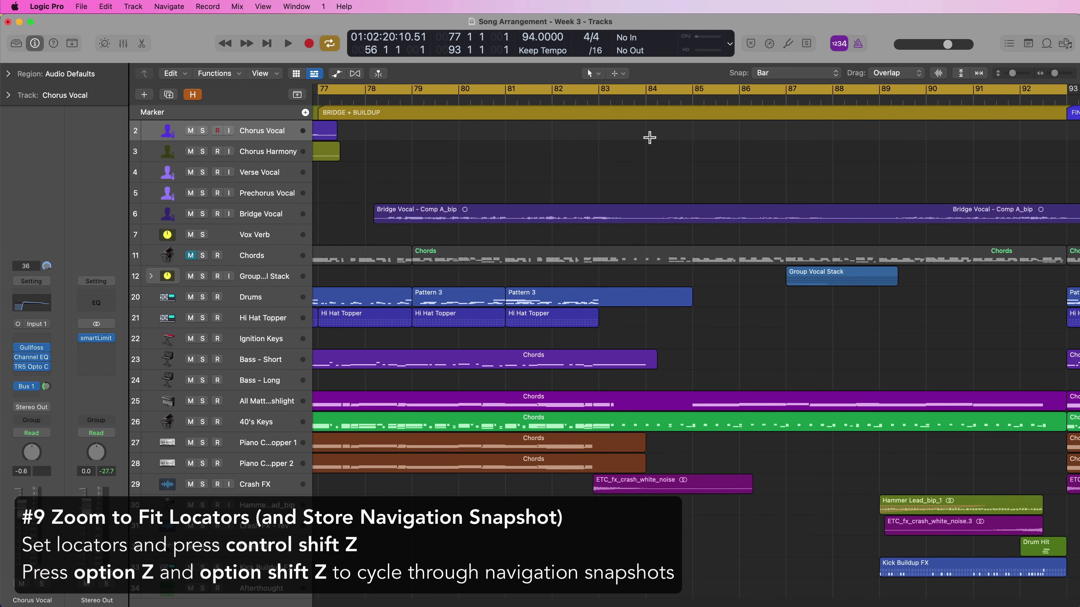
pyautogui.hotkey('alt', 'z')
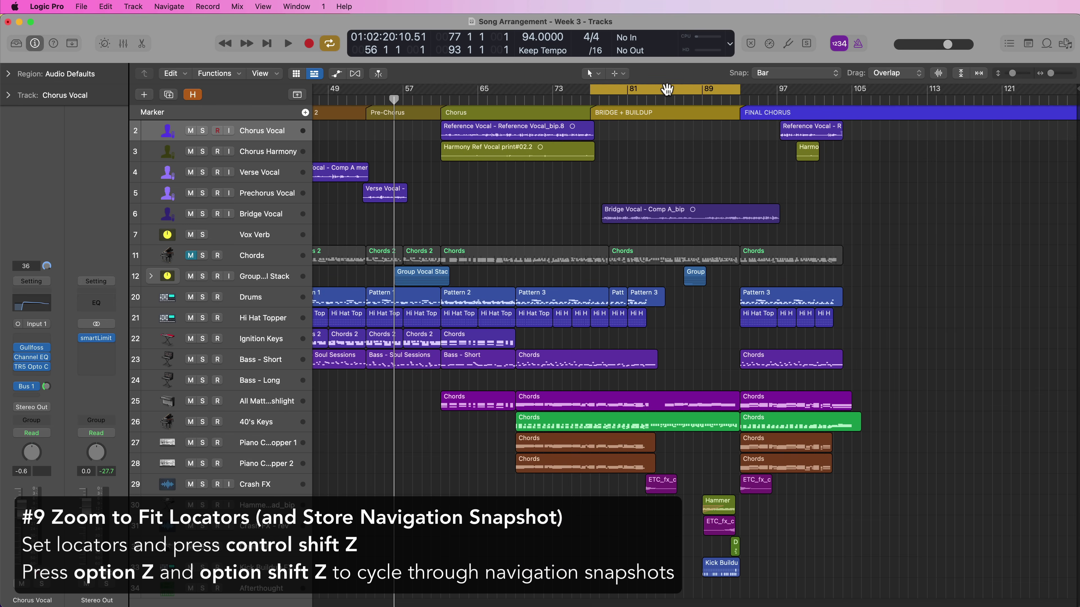
# Set the cycle range to bars 93 to 106 over the FINAL CHORUS, zoom to fit the locators and step back through navigation snapshots
pyautogui.moveTo(666, 89); pyautogui.dragTo(816, 101)
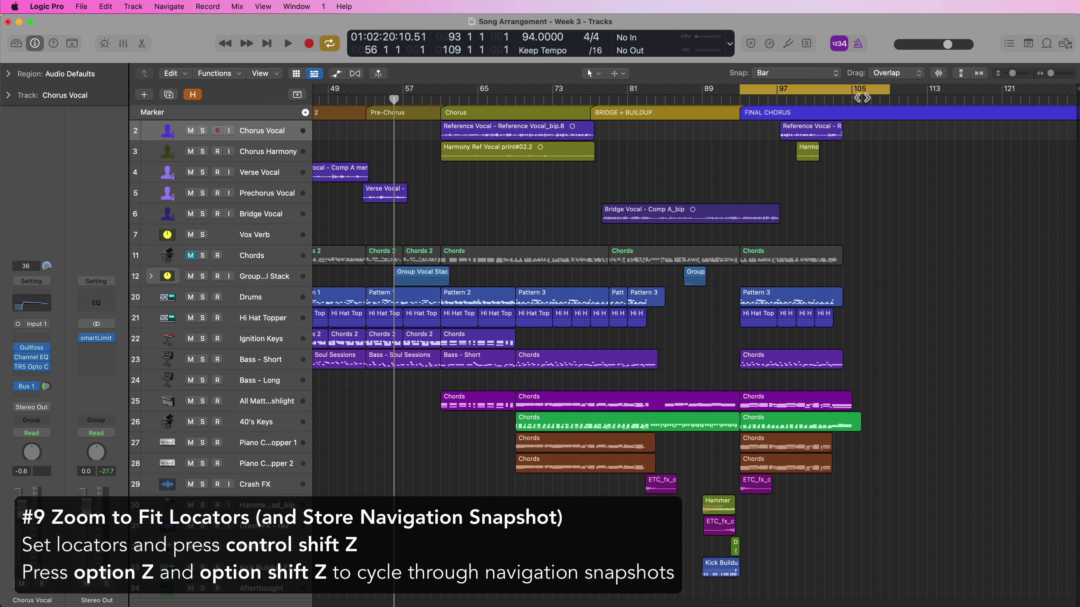
pyautogui.moveTo(888, 92); pyautogui.dragTo(852, 115)
pyautogui.hotkey('ctrl', 'shift', 'z')
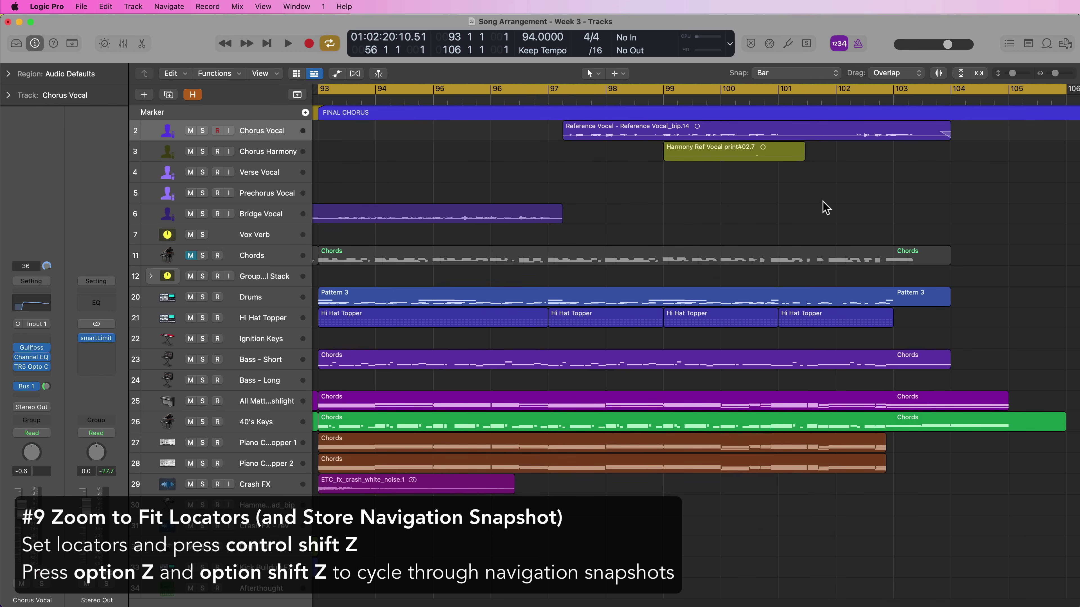
pyautogui.hotkey('alt', 'z')
pyautogui.hotkey('alt', 'z')
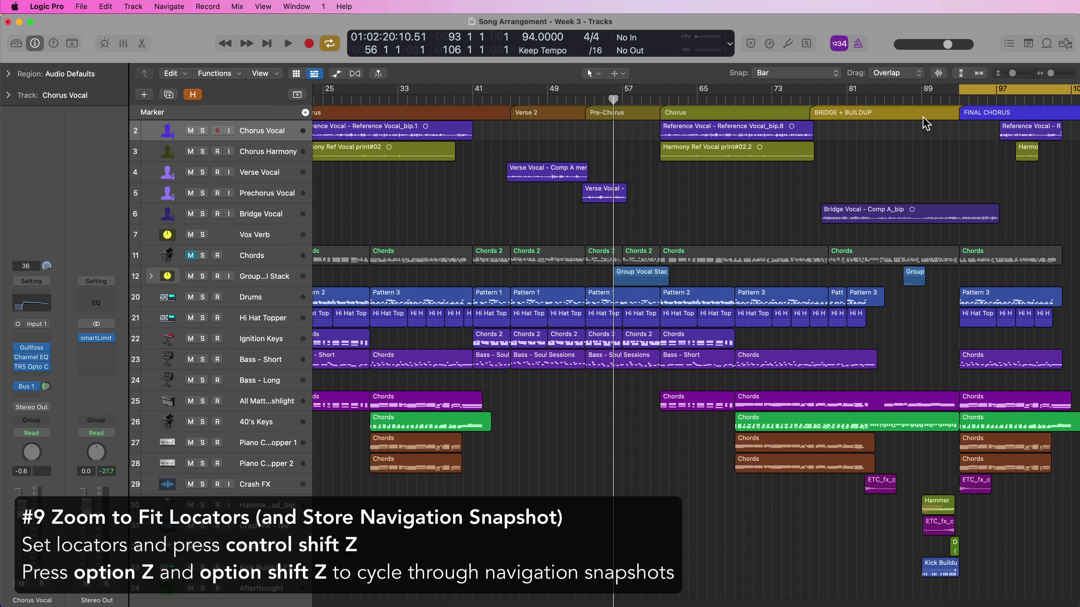
# Set the cycle range to bars 45 to 61, zoom to fit the locators, turn Cycle mode off and step back through the navigation snapshots
pyautogui.moveTo(1006, 90); pyautogui.dragTo(554, 74)
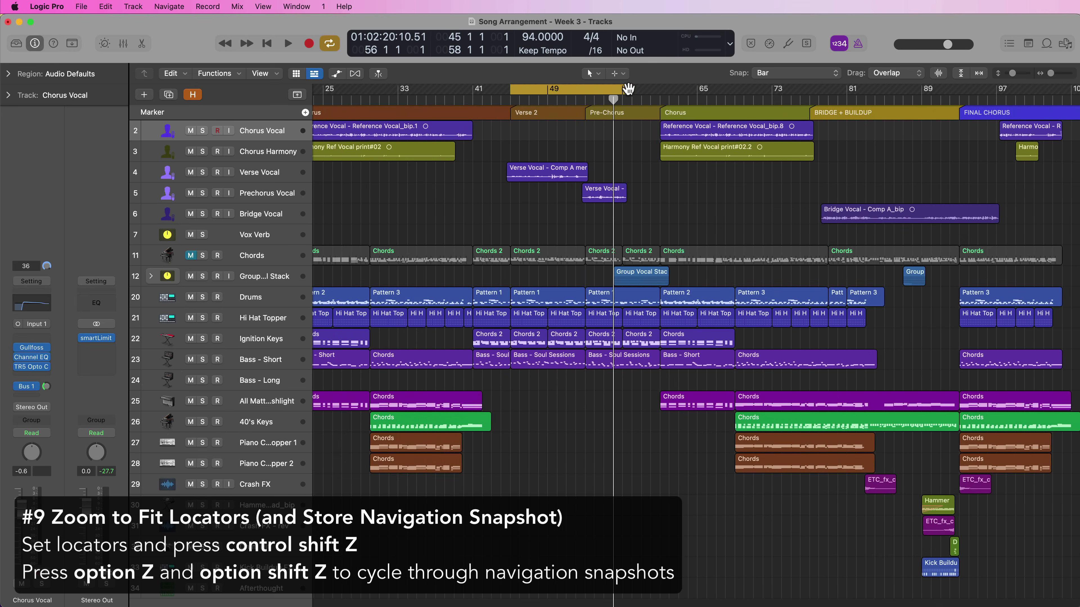
pyautogui.moveTo(628, 89); pyautogui.dragTo(661, 90)
pyautogui.hotkey('ctrl', 'shift', 'z')
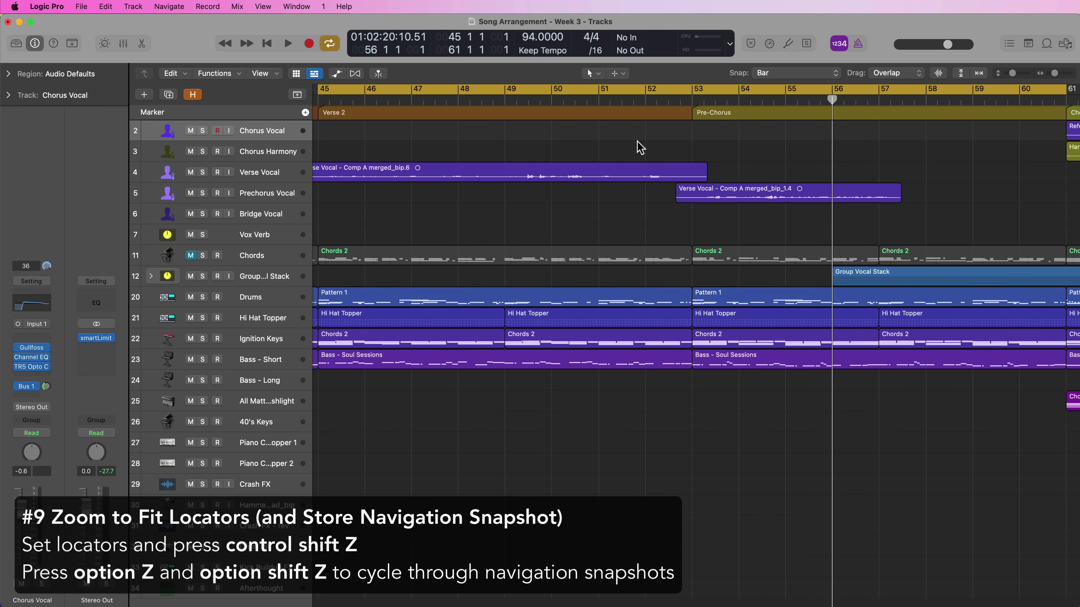
pyautogui.press('c')
pyautogui.hotkey('alt', 'z')
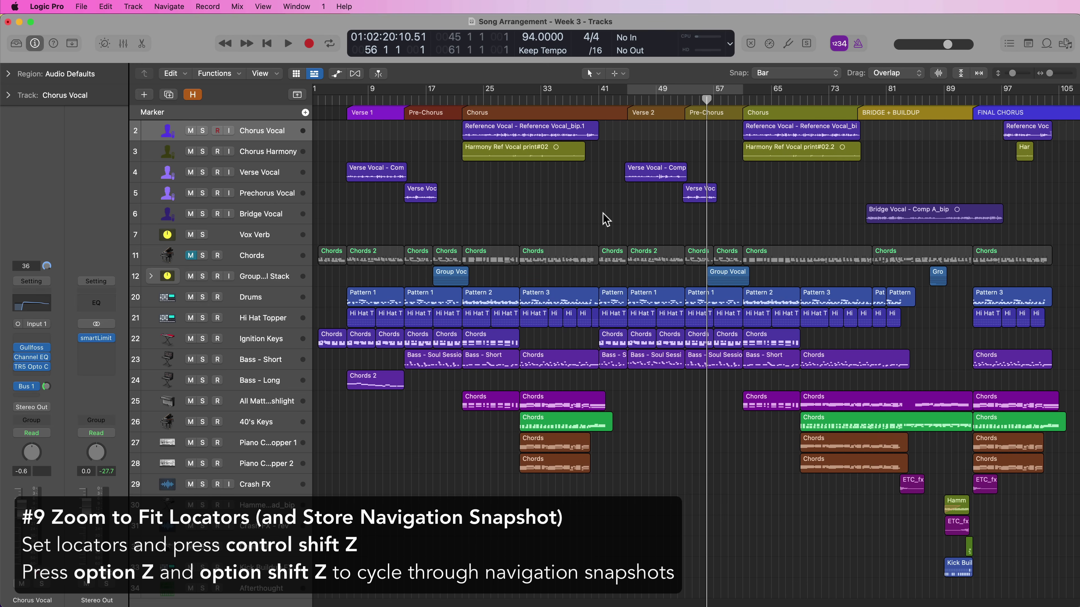
# Step back through earlier zoom levels with the Zoom tool on an empty arrangement area, ending on the full-song view
pyautogui.keyDown('ctrl'); pyautogui.keyDown('alt'); pyautogui.click(605, 217); pyautogui.keyUp('alt'); pyautogui.keyUp('ctrl')
pyautogui.keyDown('ctrl'); pyautogui.keyDown('alt'); pyautogui.click(605, 215); pyautogui.keyUp('alt'); pyautogui.keyUp('ctrl')
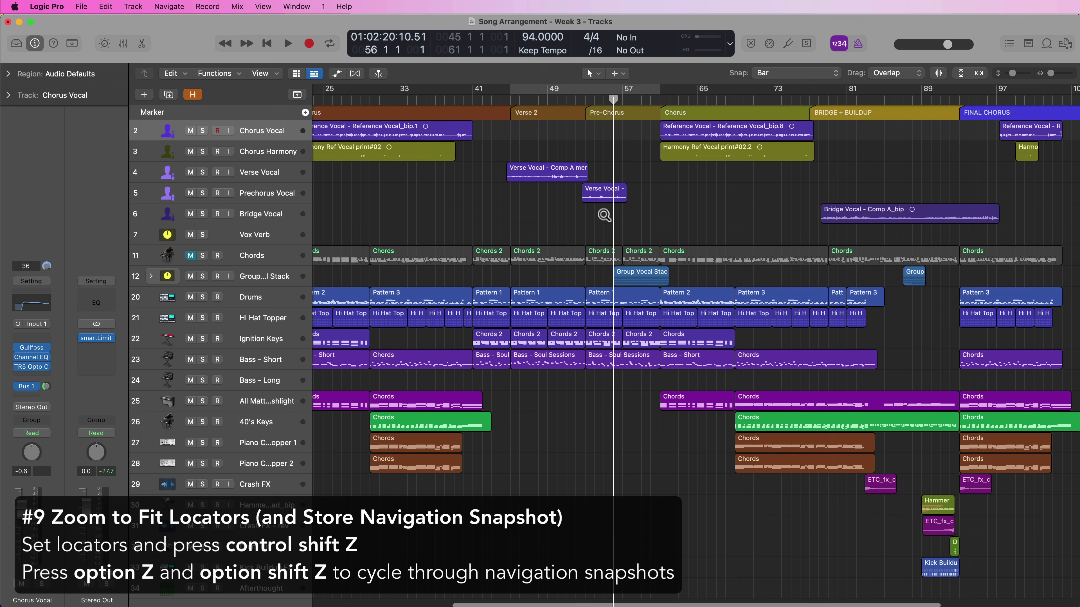
pyautogui.keyDown('ctrl'); pyautogui.keyDown('alt'); pyautogui.click(604, 215); pyautogui.keyUp('alt'); pyautogui.keyUp('ctrl')
pyautogui.keyDown('ctrl'); pyautogui.keyDown('alt'); pyautogui.click(603, 214); pyautogui.keyUp('alt'); pyautogui.keyUp('ctrl')
pyautogui.keyDown('ctrl'); pyautogui.keyDown('alt'); pyautogui.click(604, 215); pyautogui.keyUp('alt'); pyautogui.keyUp('ctrl')
pyautogui.keyDown('ctrl'); pyautogui.keyDown('alt'); pyautogui.click(604, 215); pyautogui.keyUp('alt'); pyautogui.keyUp('ctrl')
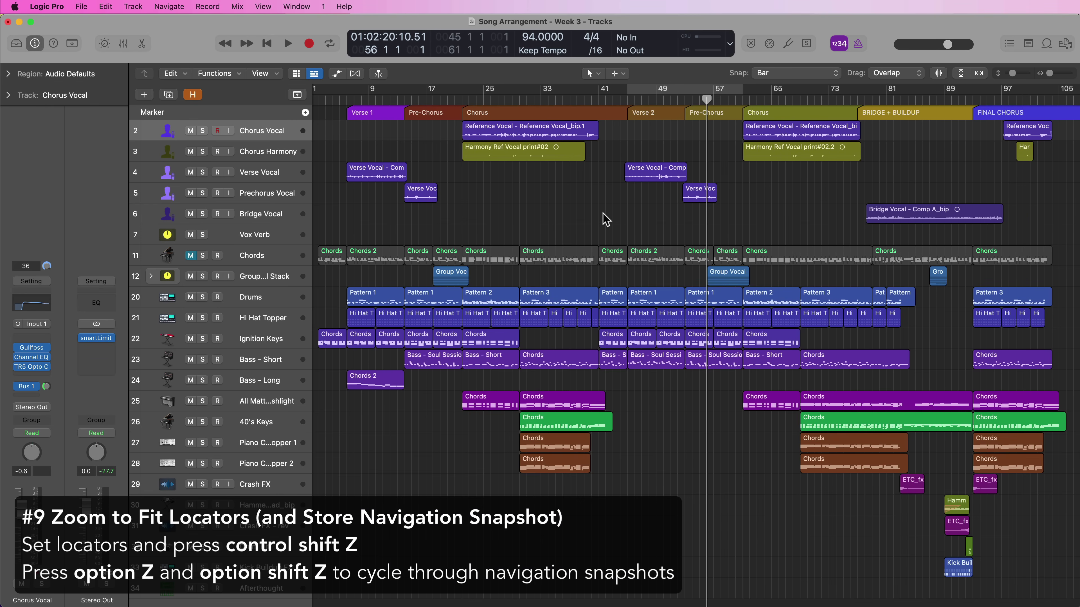
# Cycle repeatedly through the stored navigation snapshots to review the saved views of the arrangement
pyautogui.hotkey('alt', 'z')
pyautogui.hotkey('alt', 'z')
pyautogui.hotkey('alt', 'z')
pyautogui.hotkey('alt', 'z')
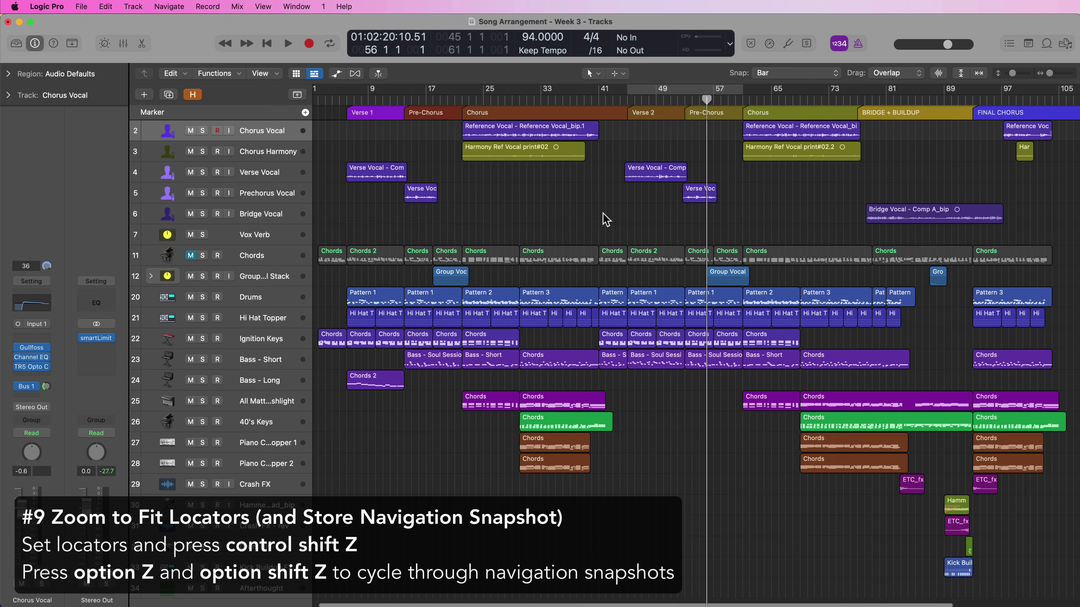
pyautogui.hotkey('alt', 'z')
pyautogui.hotkey('alt', 'z')
pyautogui.hotkey('alt', 'z')
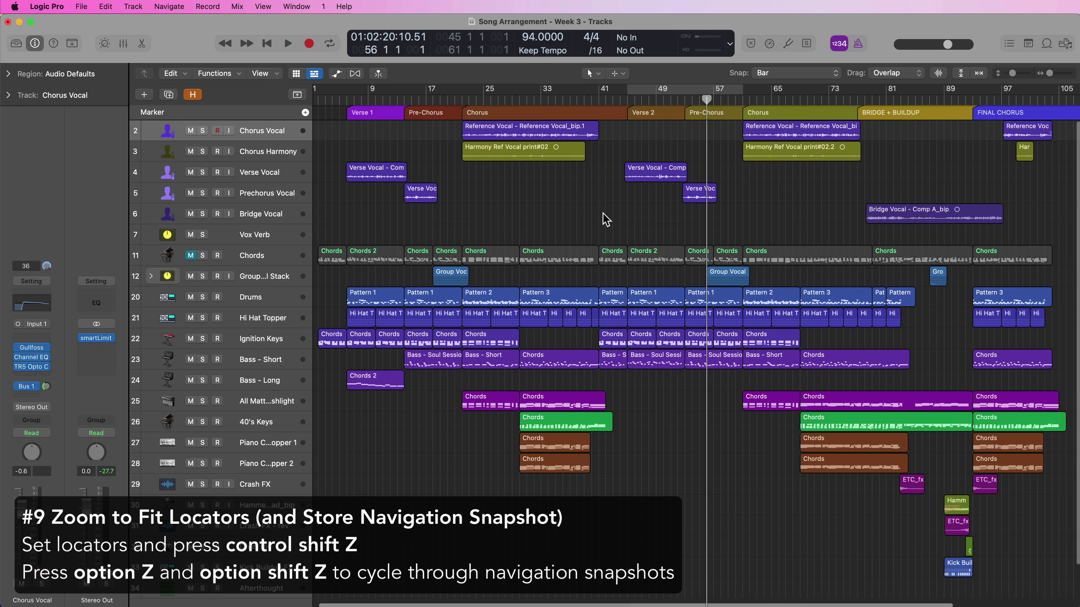
pyautogui.hotkey('alt', 'z')
pyautogui.hotkey('alt', 'z')
pyautogui.hotkey('alt', 'z')
pyautogui.hotkey('alt', 'z')
pyautogui.hotkey('alt', 'z')
pyautogui.hotkey('alt', 'z')
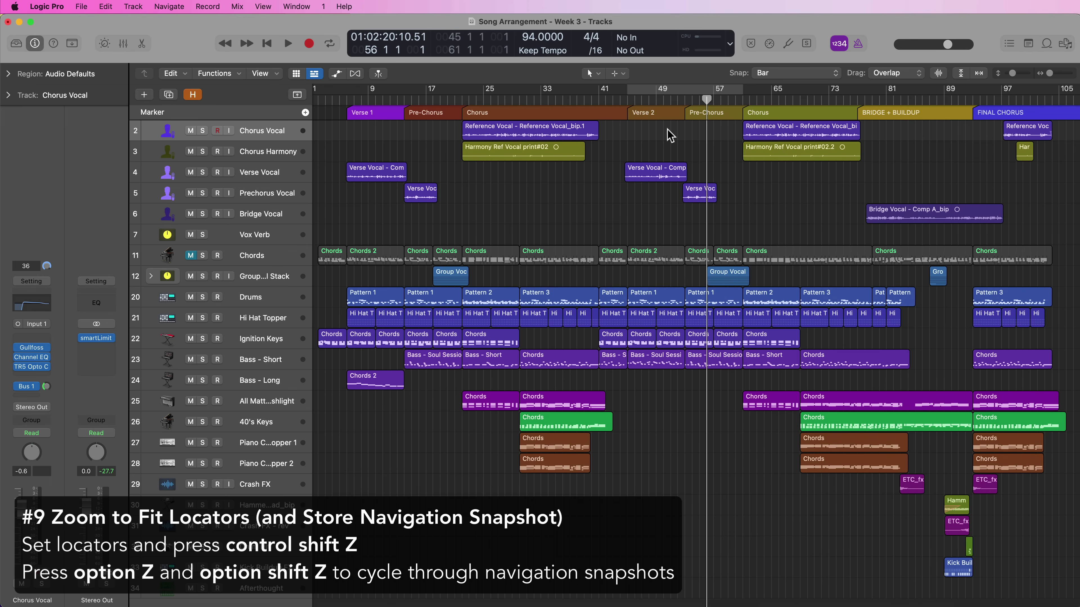
# Set the cycle range to bars 22 to 38 over the first Chorus and turn Cycle mode off
pyautogui.click(694, 90)
pyautogui.moveTo(694, 90); pyautogui.dragTo(529, 87)
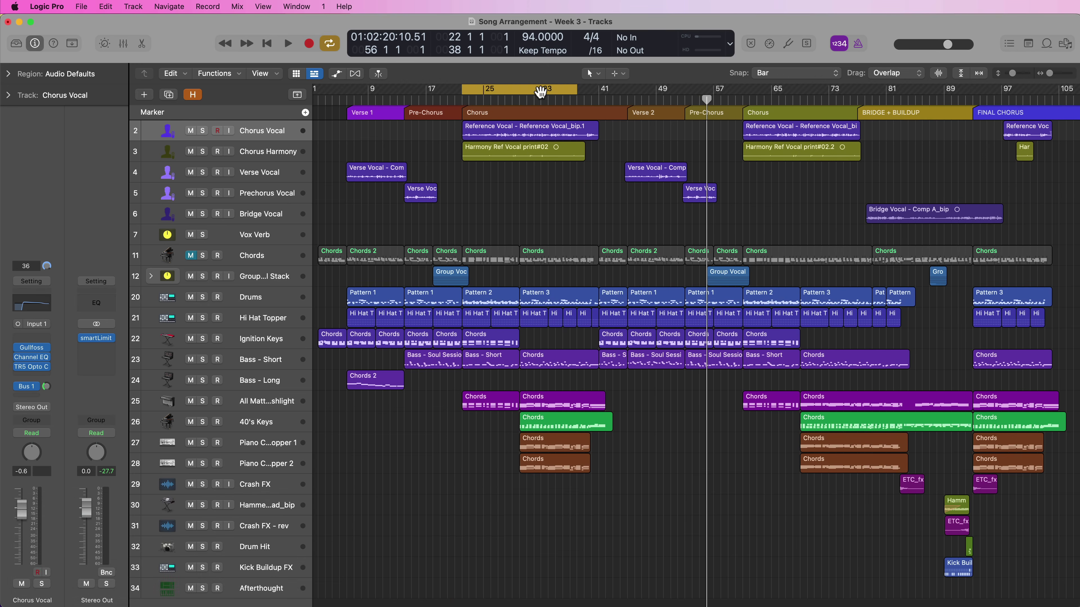
pyautogui.hotkey('ctrl', 'z')
pyautogui.press('z')
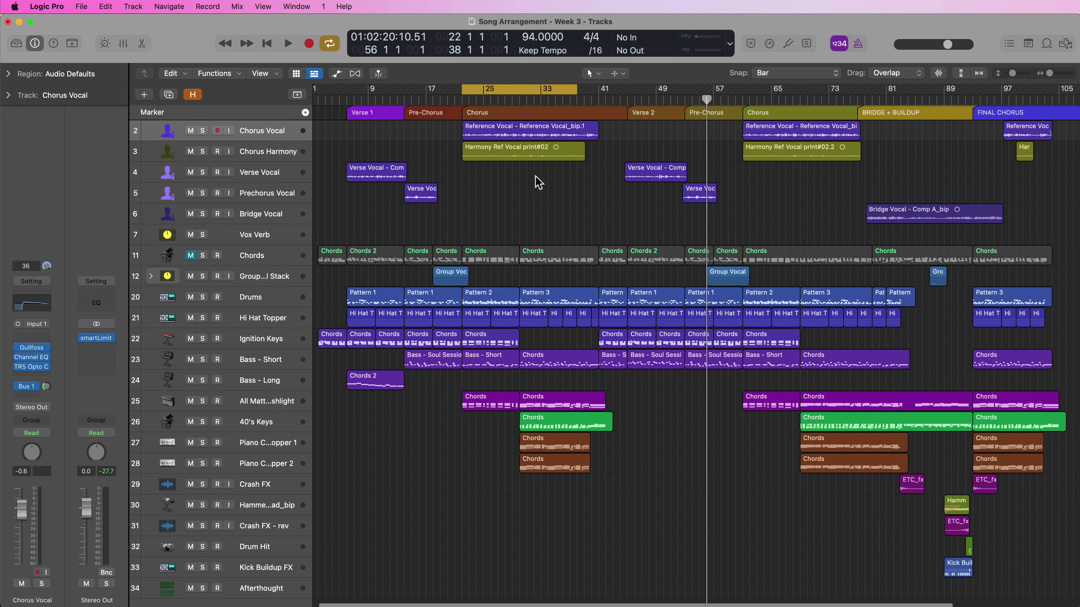
pyautogui.press('c')
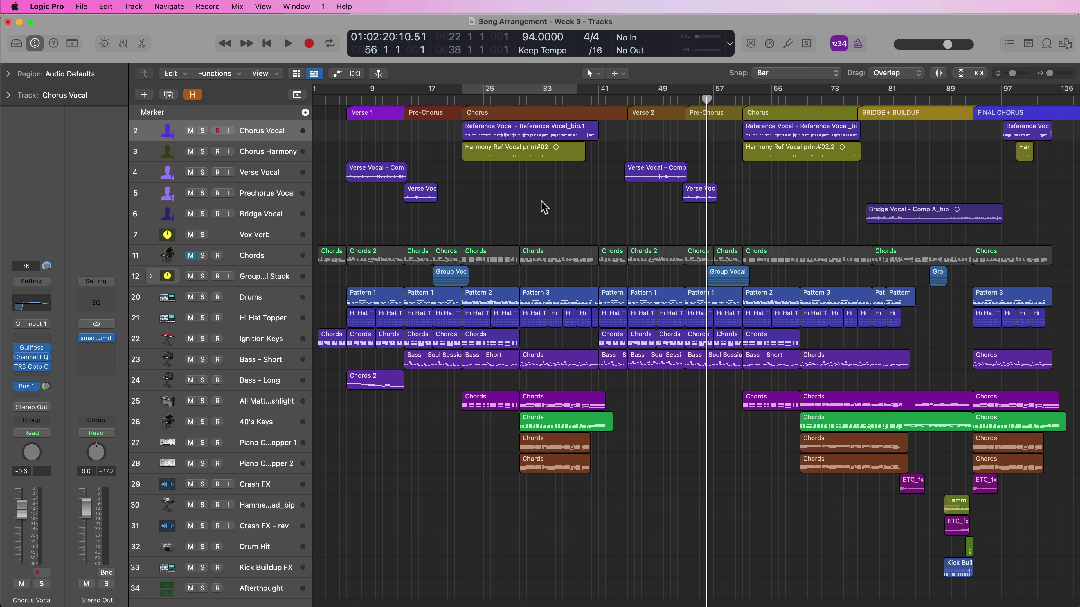
# Show the Live Loops grid beside the arrangement, reduce its row height and turn off the grid's horizontal auto zoom
pyautogui.click(296, 73)
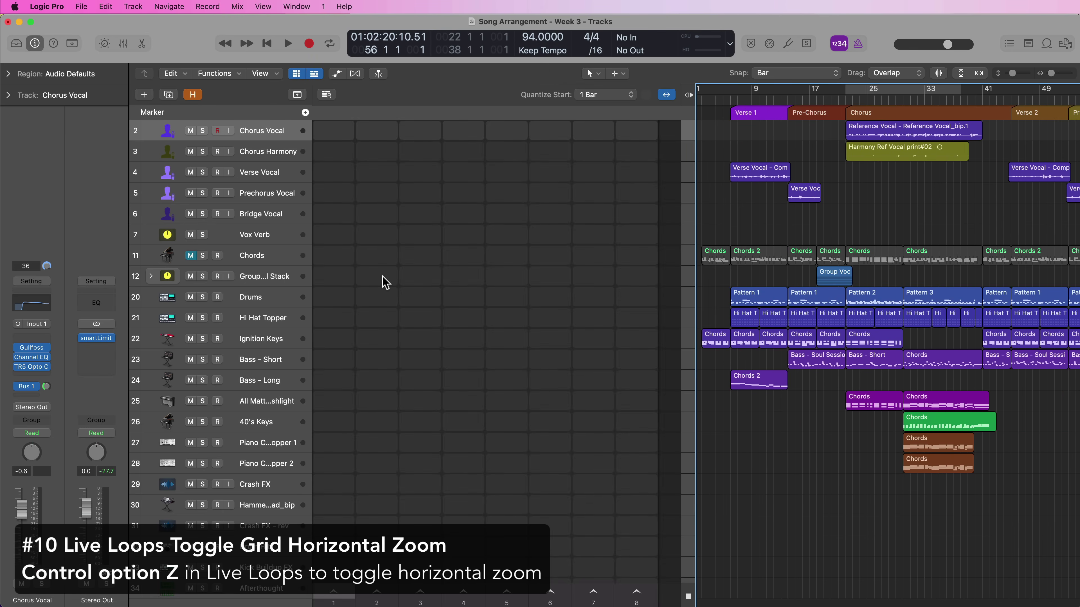
pyautogui.click(670, 246)
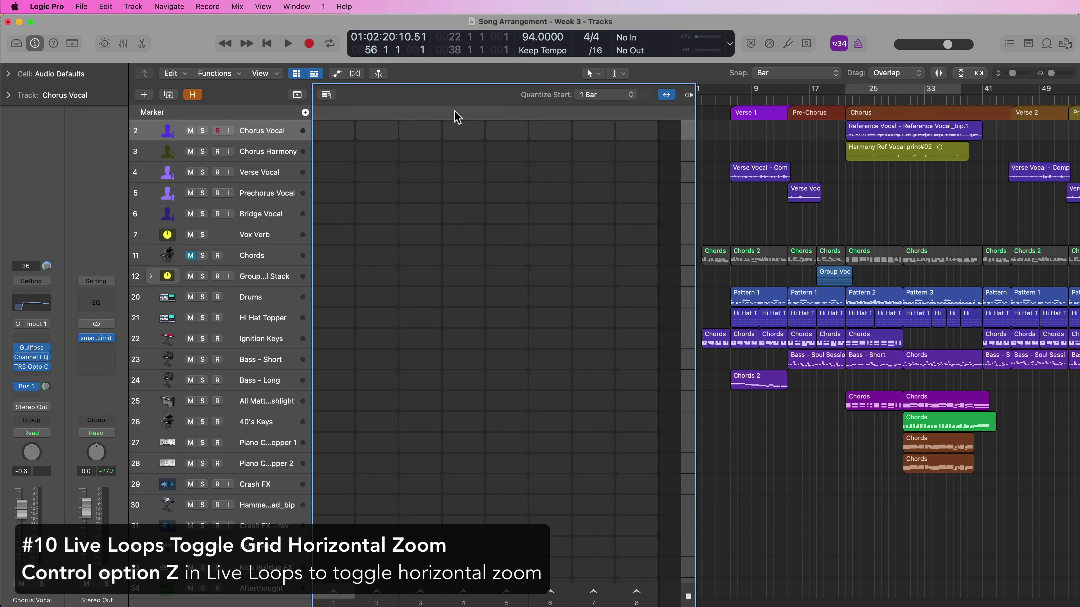
pyautogui.hotkey('ctrl', 'alt', 'z')
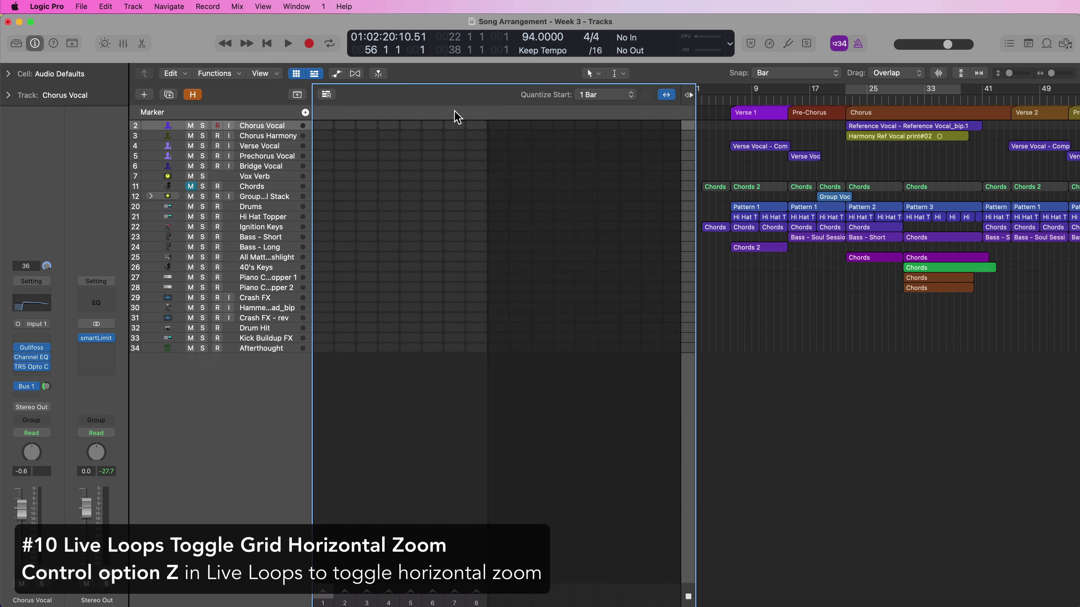
pyautogui.hotkey('ctrl', 'alt', 'z')
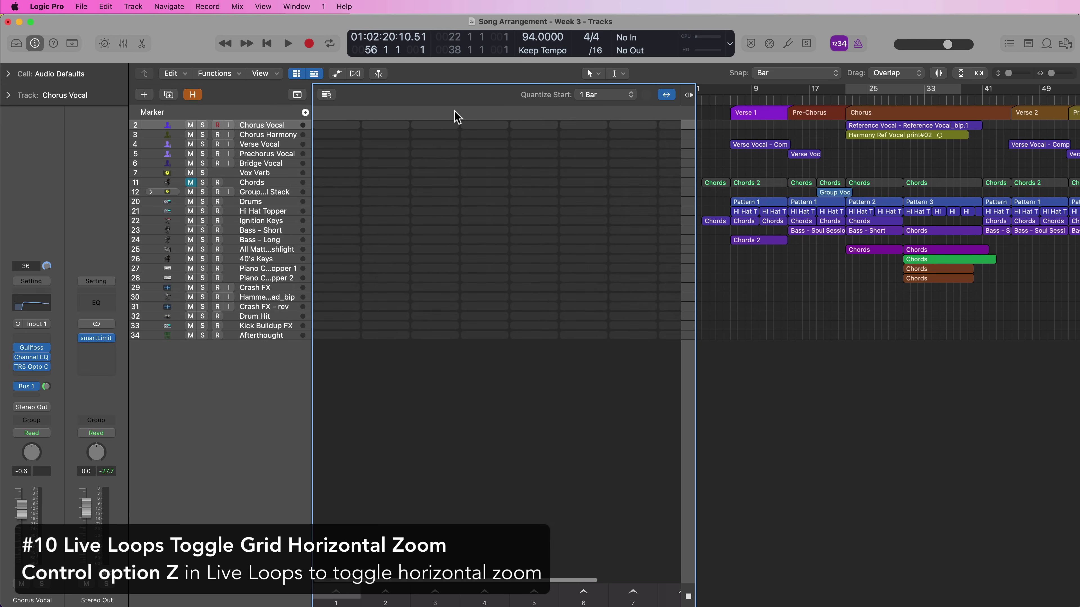
pyautogui.hotkey('ctrl', 'alt', 'z')
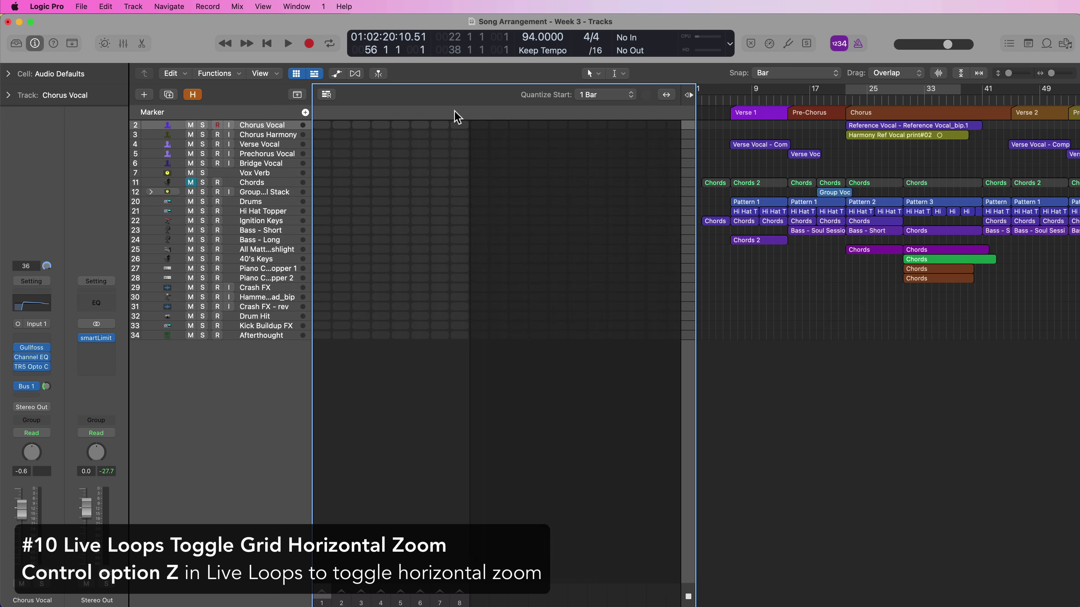
# Zoom the Live Loops rows vertically in and out with horizontal auto zoom off
pyautogui.hotkey('ctrl', 'alt', 'z')
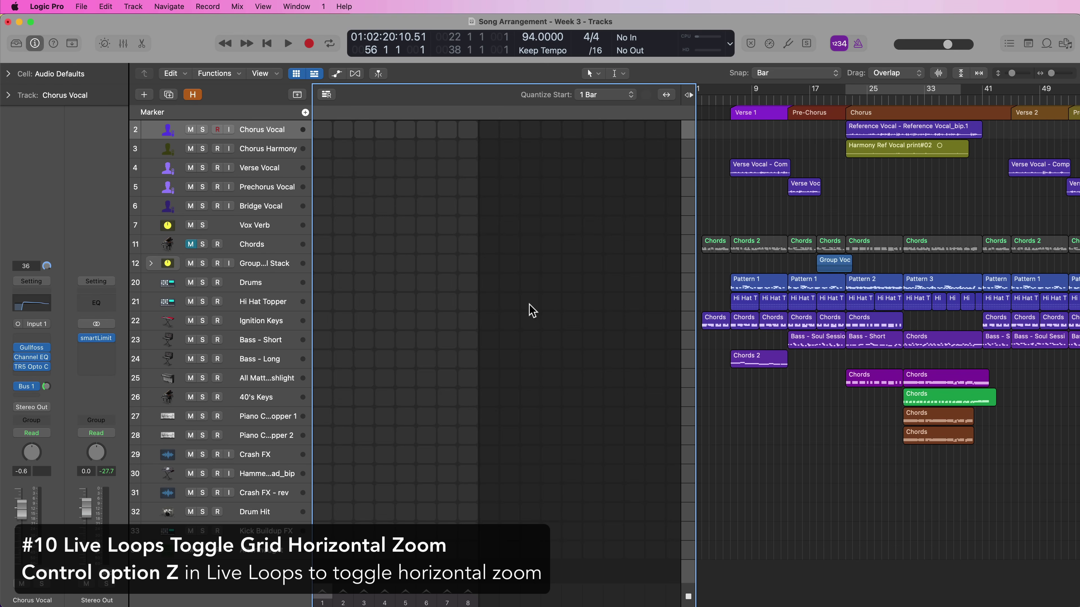
pyautogui.hotkey('ctrl', 'alt', 'z')
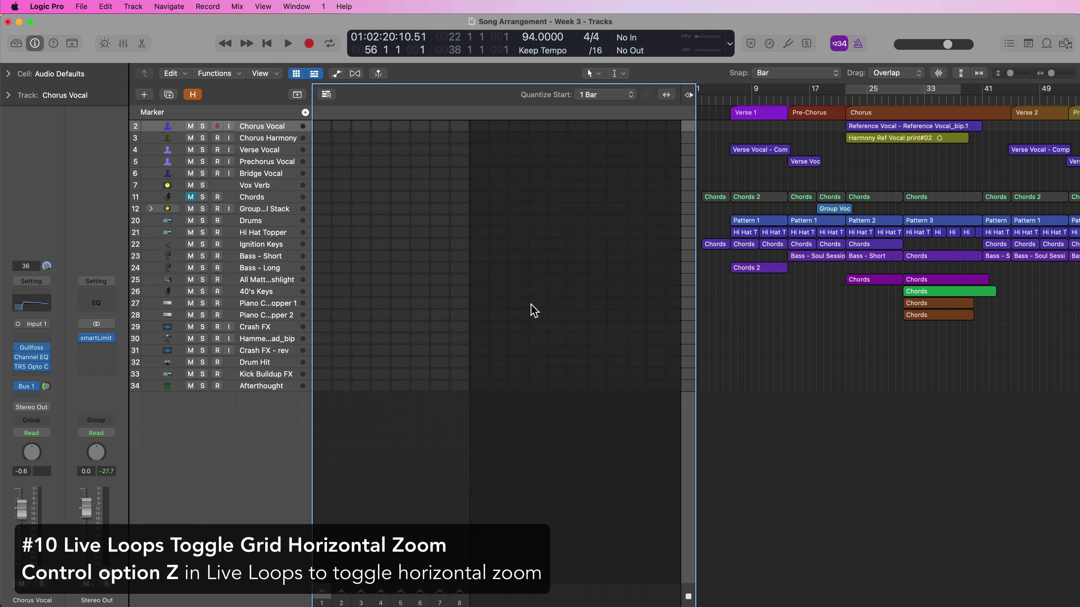
pyautogui.hotkey('ctrl', 'alt', 'z')
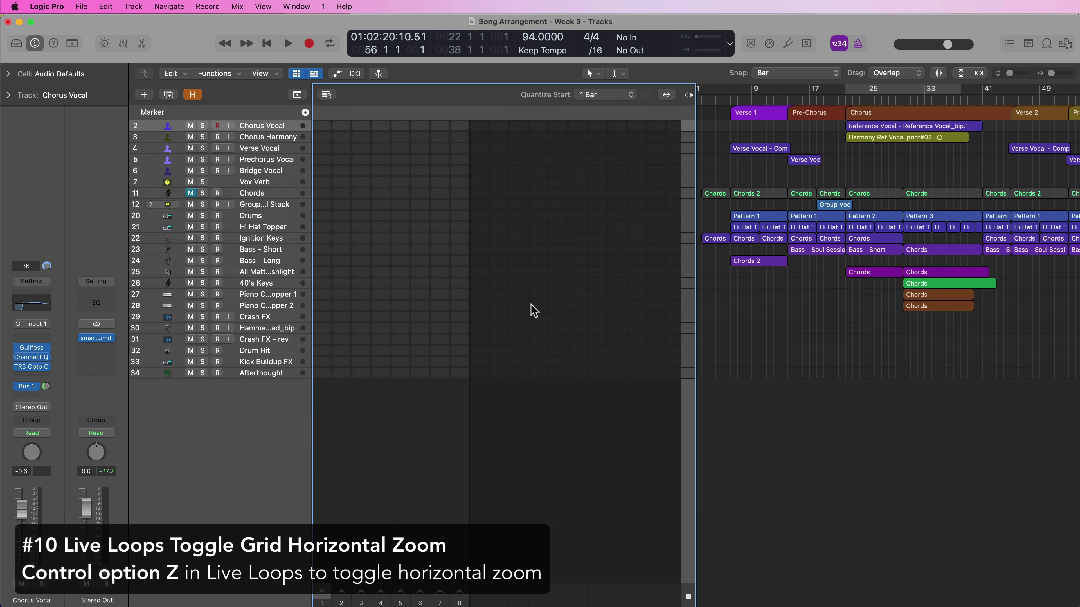
pyautogui.hotkey('ctrl', 'alt', 'z')
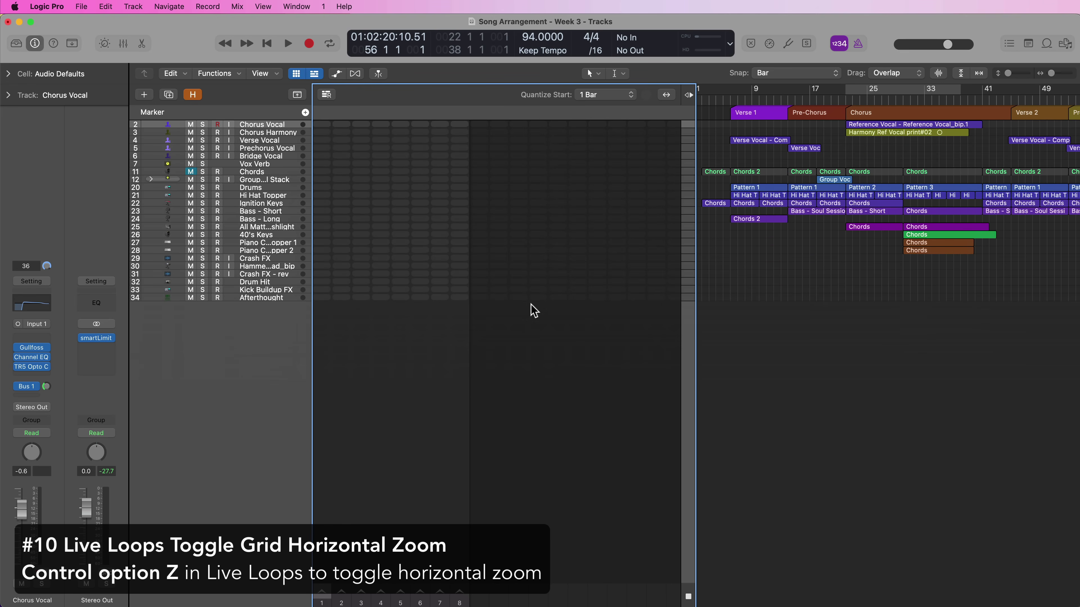
pyautogui.hotkey('ctrl', 'alt', 'z')
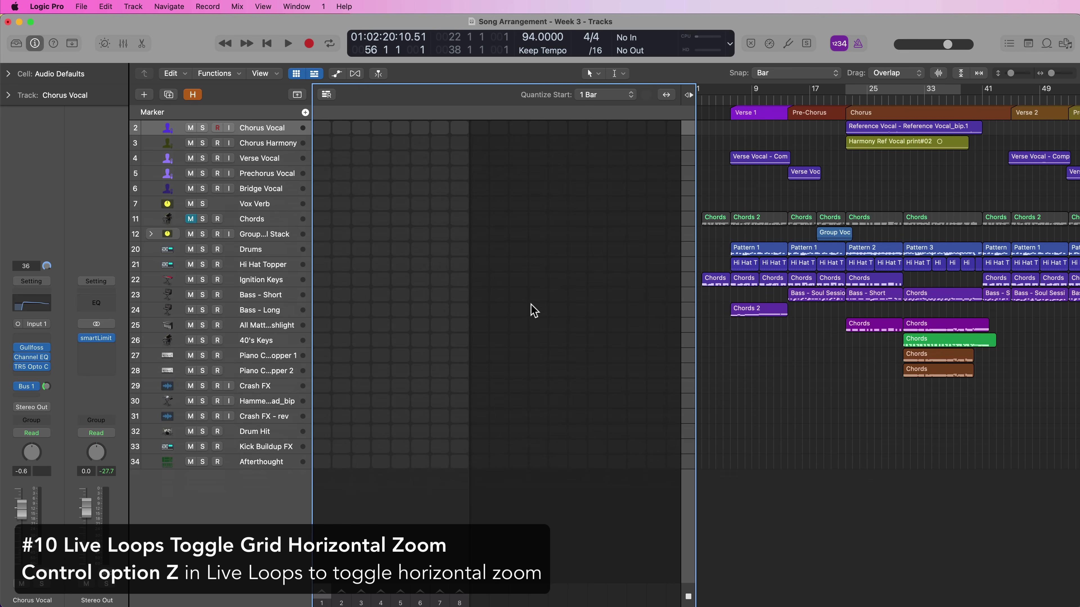
pyautogui.hotkey('ctrl', 'alt', 'z')
pyautogui.hotkey('ctrl', 'alt', 'z')
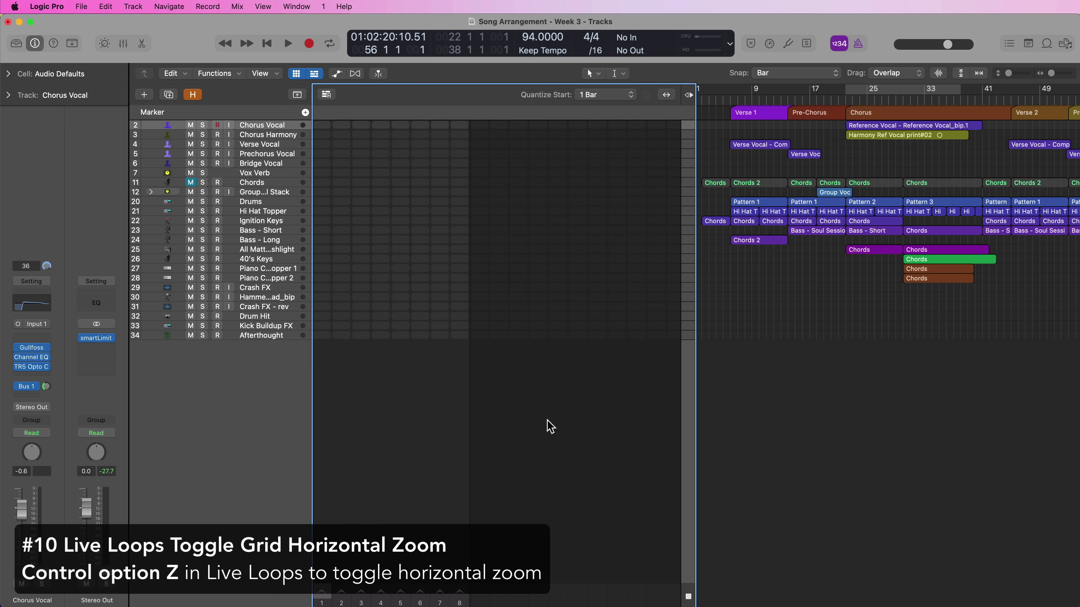
# Turn on the Live Loops grid's horizontal auto zoom and vary the row height so the column width scales with it
pyautogui.hotkey('ctrl', 'alt', 'z')
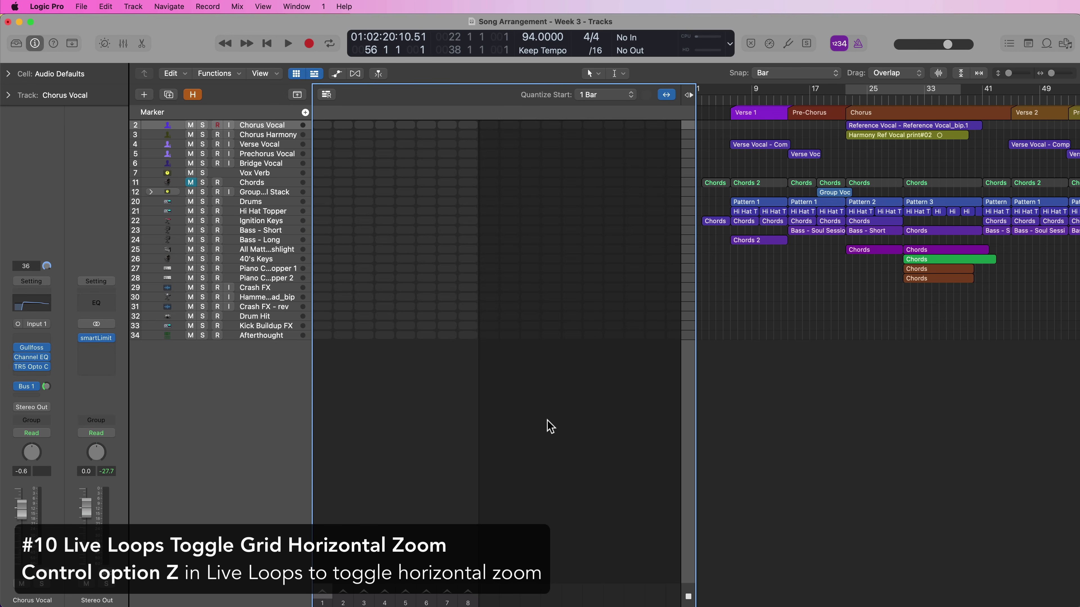
pyautogui.scroll(5, 550, 425)
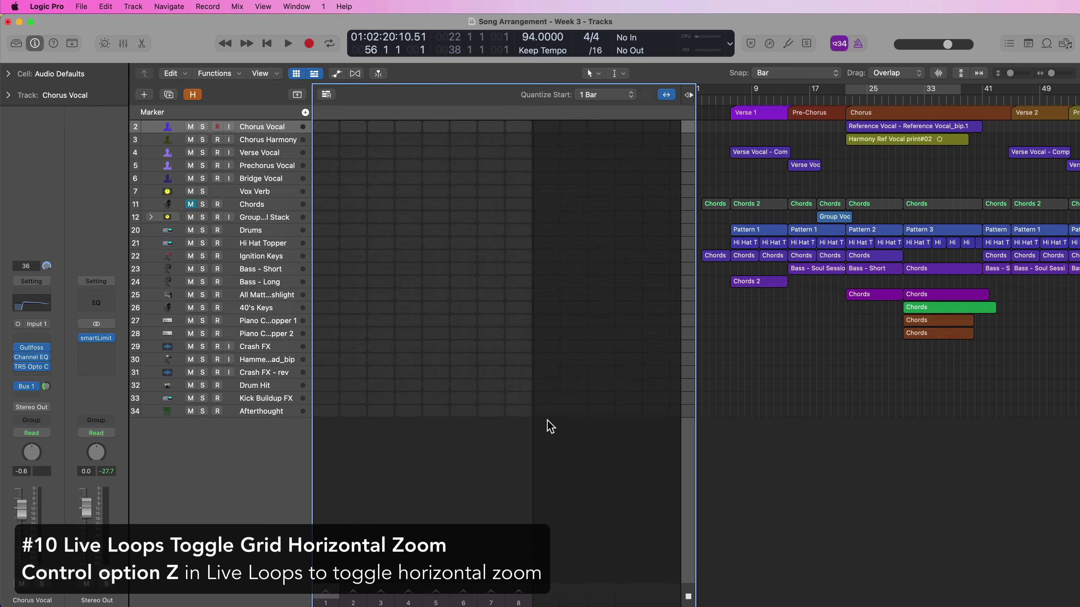
pyautogui.scroll(4, 548, 421)
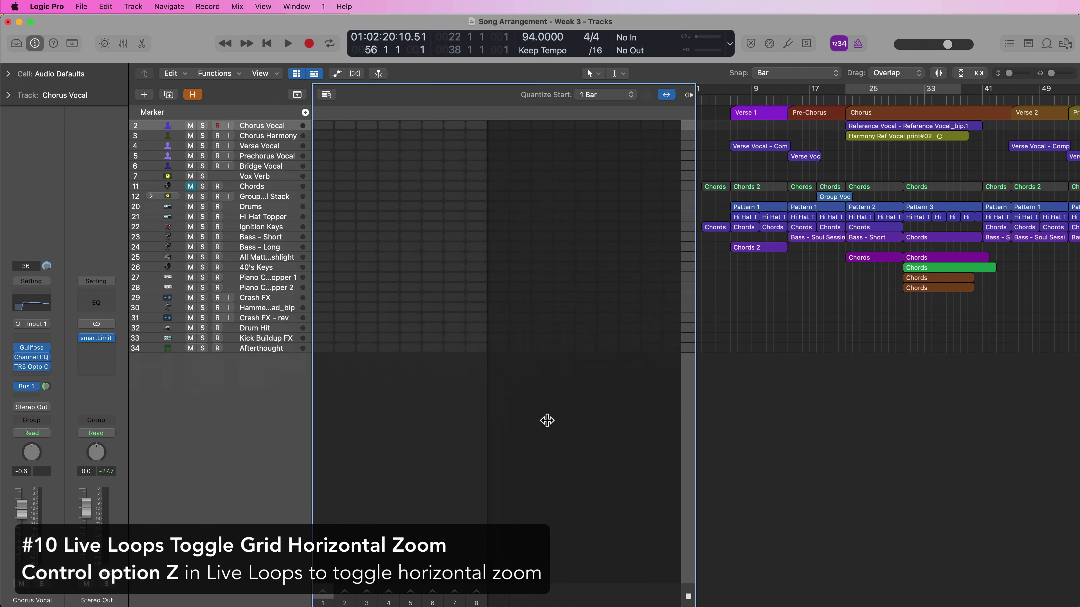
pyautogui.scroll(-6, 547, 421)
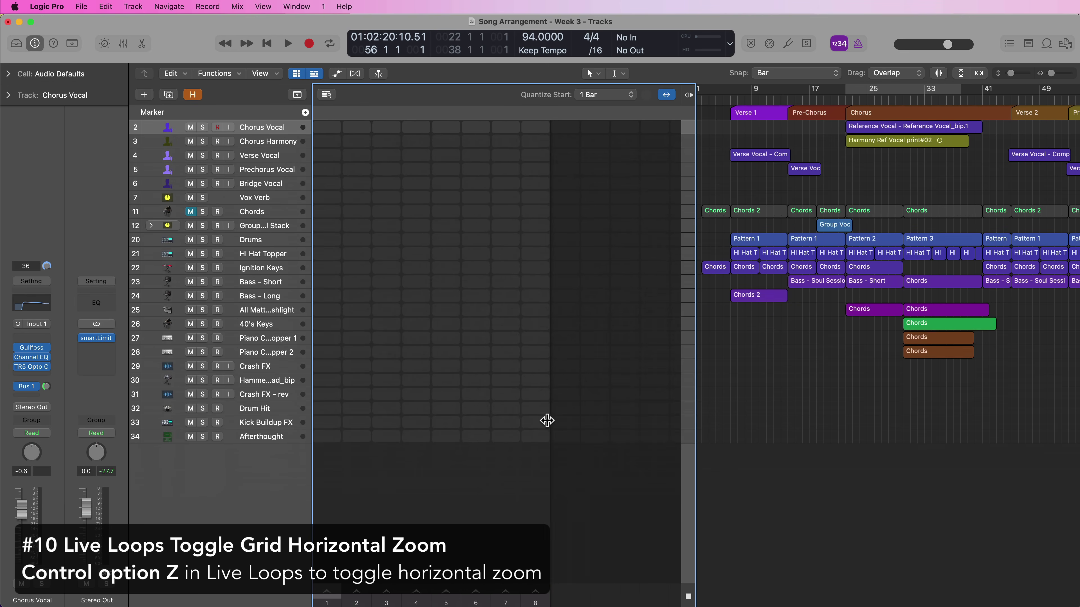
pyautogui.scroll(4, 547, 421)
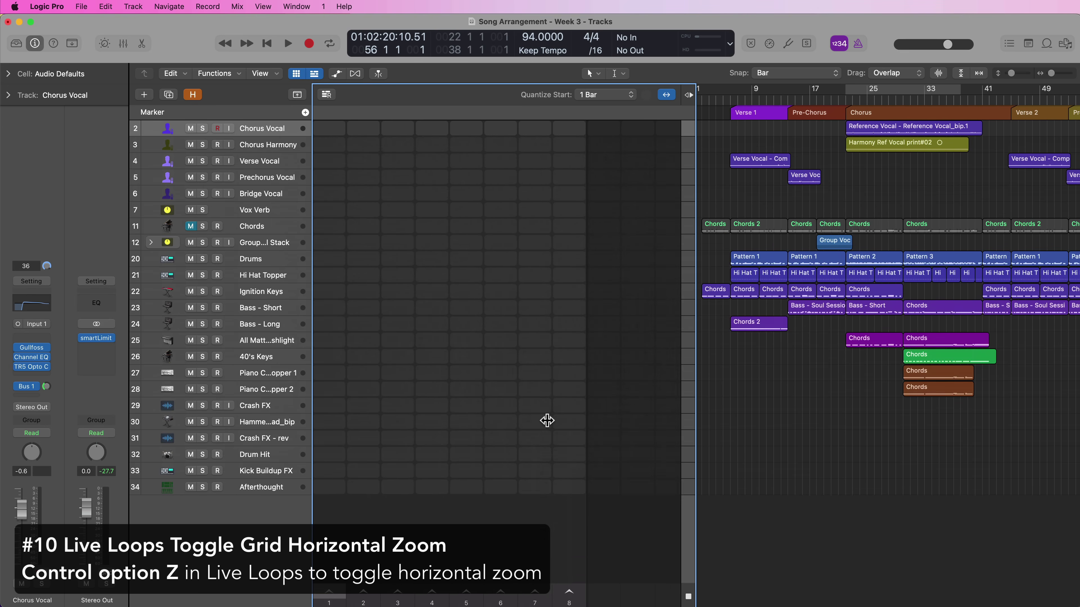
pyautogui.scroll(-3, 548, 421)
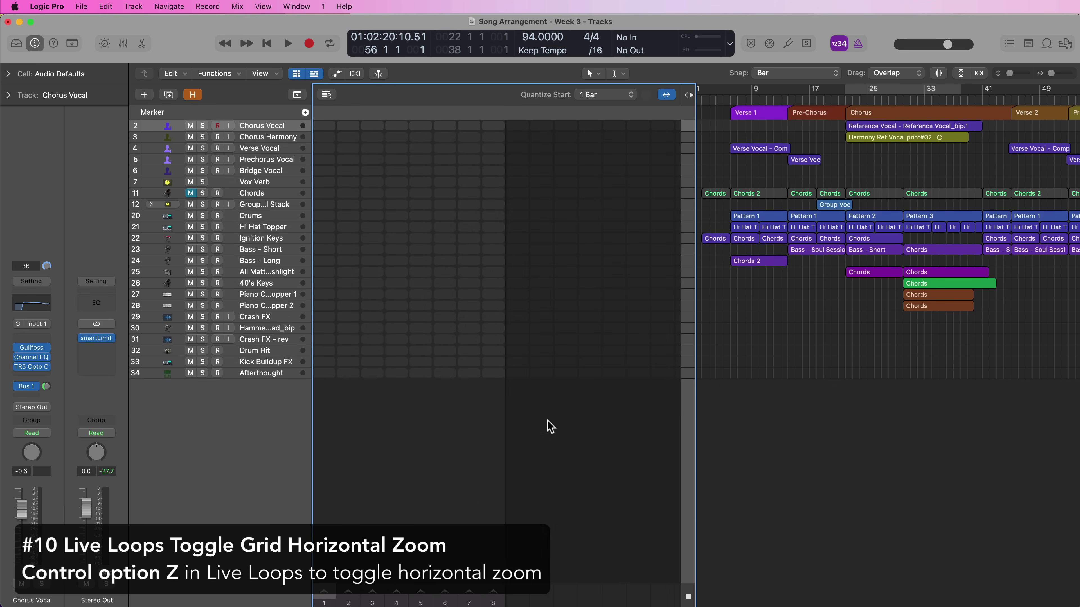
# Turn the grid's horizontal auto zoom off again and vary only the height of the rows
pyautogui.hotkey('ctrl', 'alt', 'z')
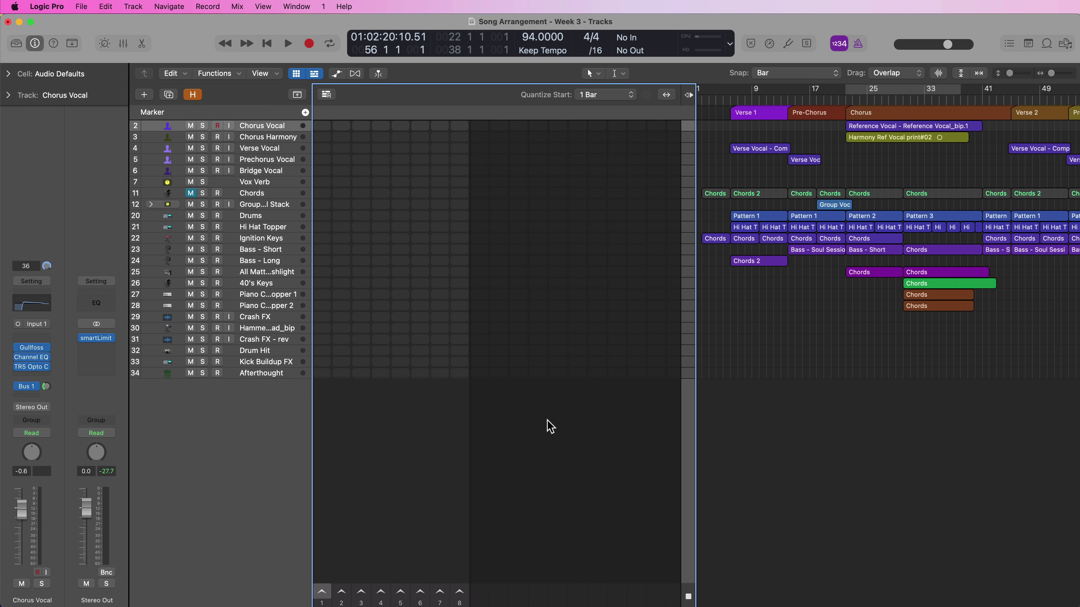
pyautogui.scroll(2, 549, 426)
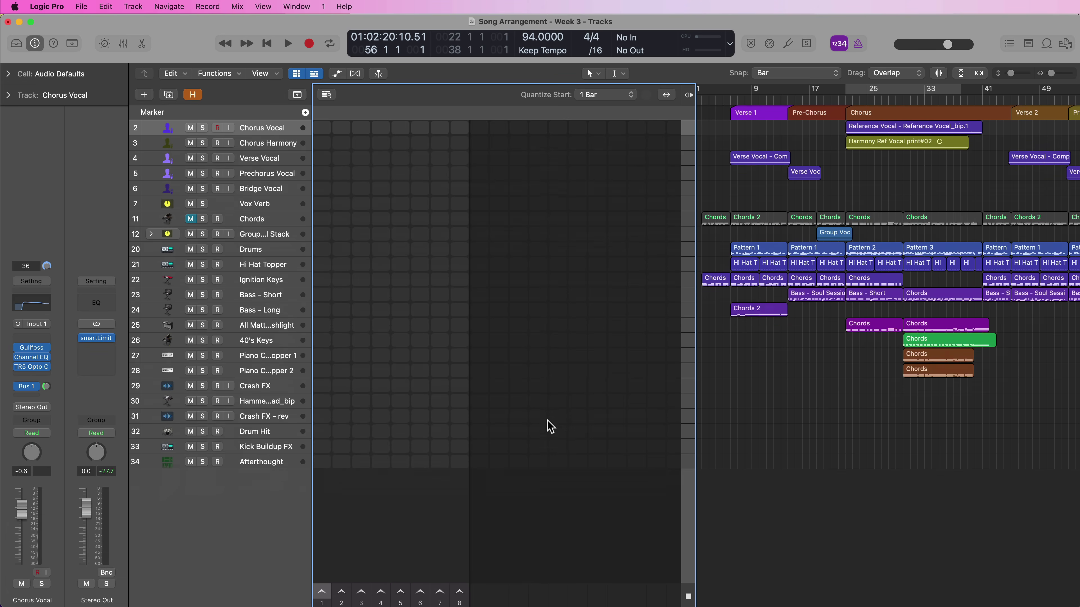
pyautogui.scroll(-2, 549, 425)
pyautogui.scroll(4, 549, 425)
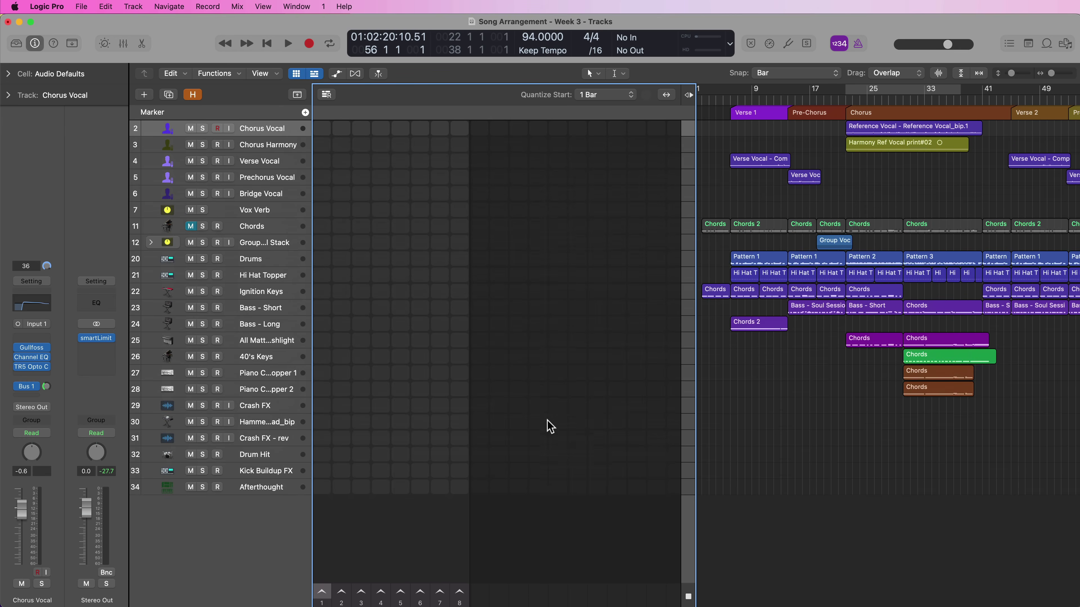
pyautogui.scroll(-4, 550, 427)
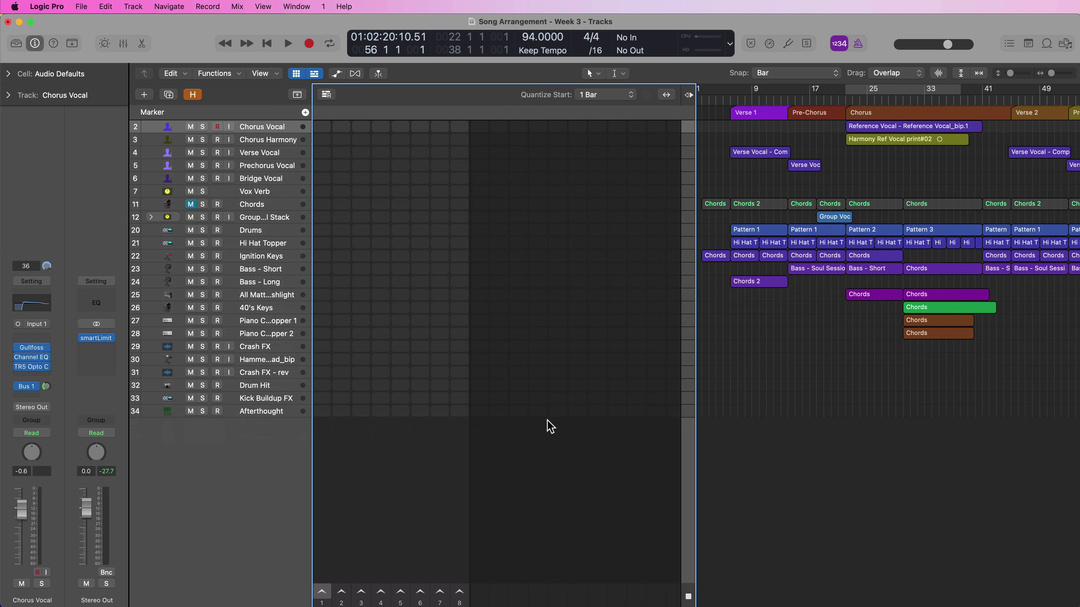
# Hide the Live Loops grid, enlarge the track heights in the arrangement and select the Afterthought track
pyautogui.click(296, 73)
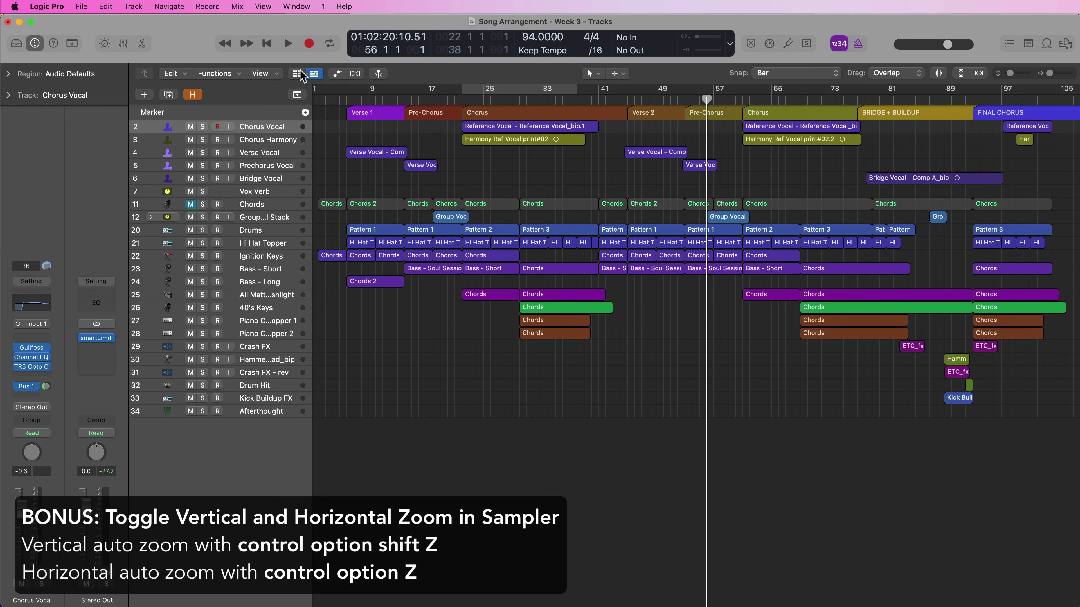
pyautogui.hotkey('ctrl', 'alt', 'shift', 'z')
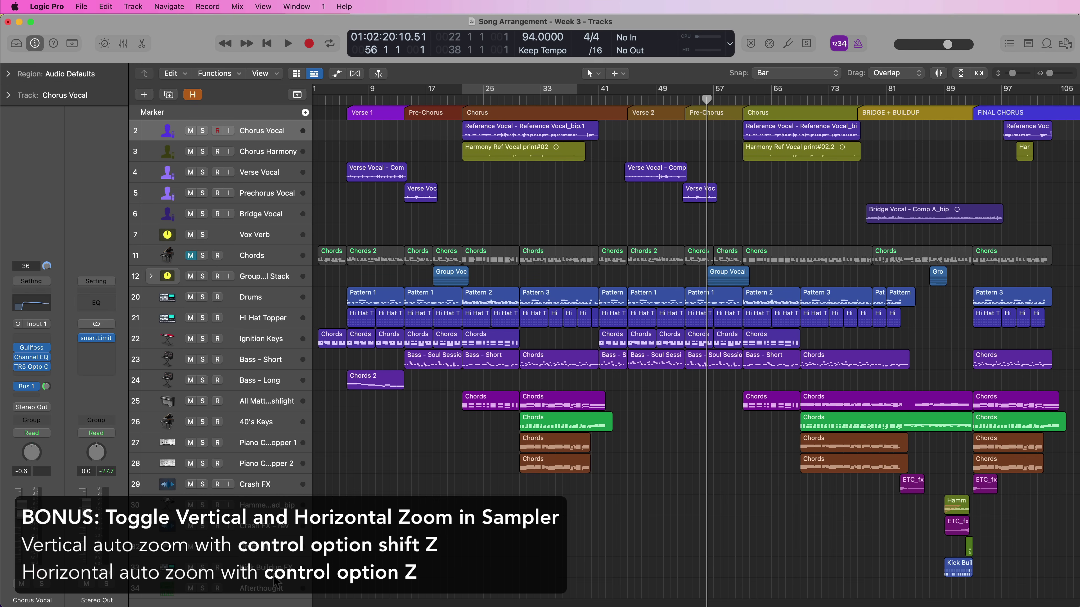
pyautogui.click(272, 589)
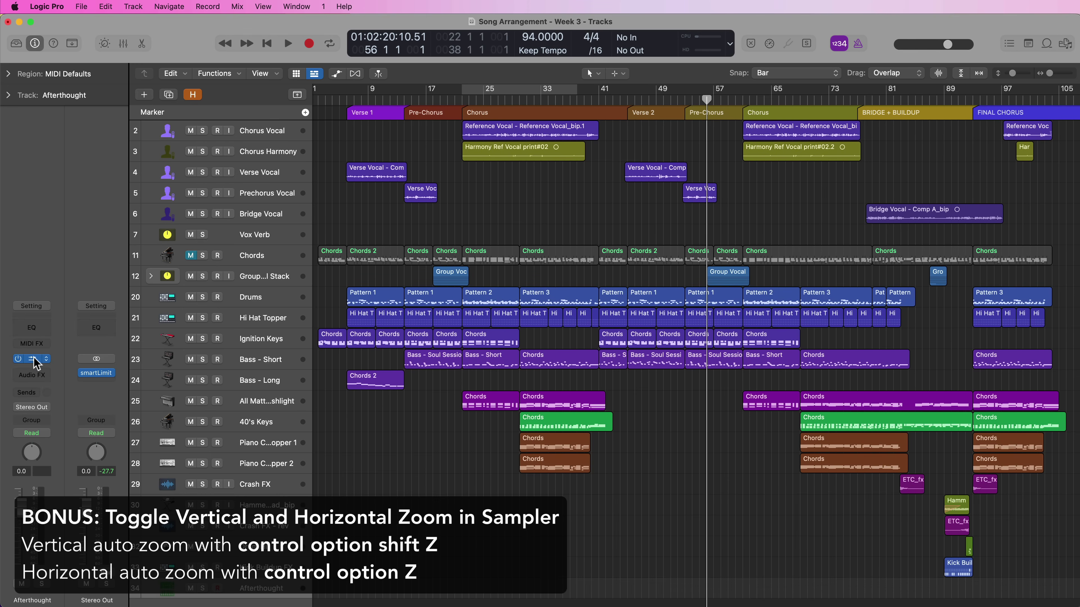
# Show the Afterthought track's Sampler and reposition its window so the Mapping and Zone views are fully visible
pyautogui.press('v')
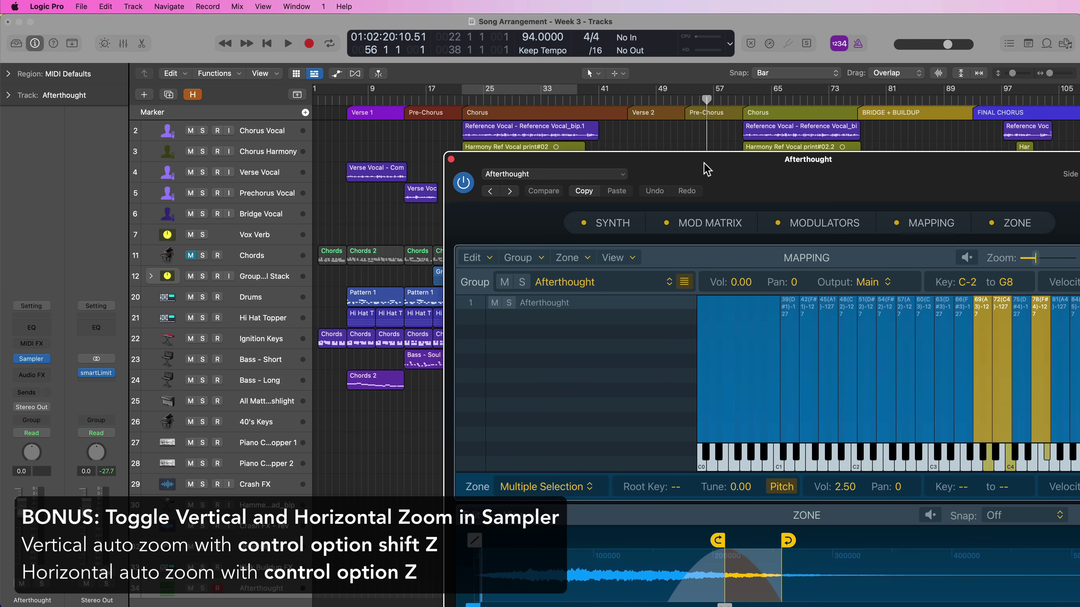
pyautogui.moveTo(708, 165); pyautogui.dragTo(478, 6)
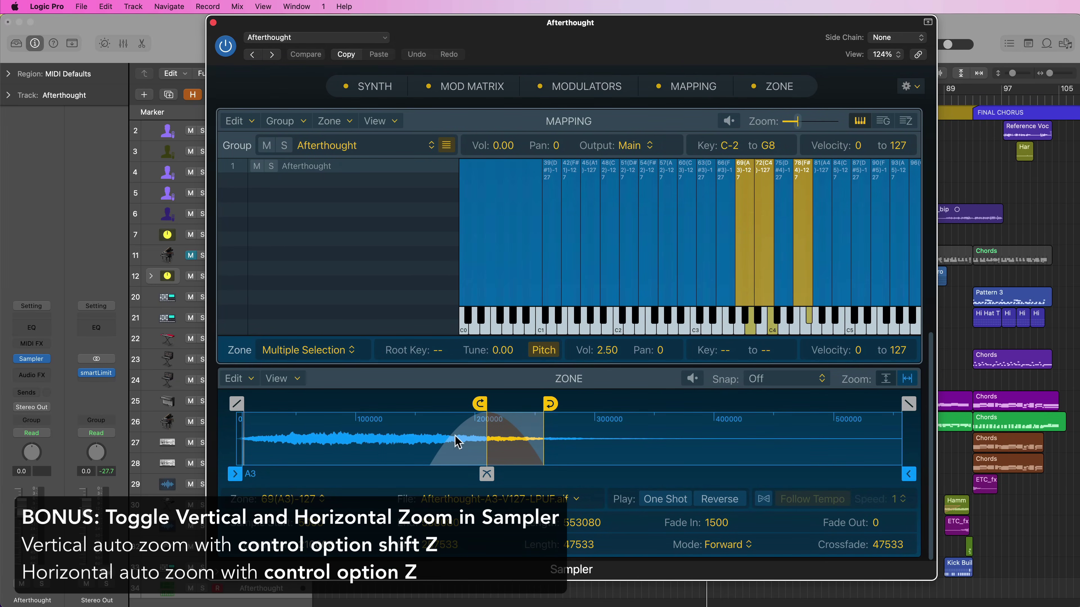
# Turn off the Zone waveform's horizontal auto zoom and toggle its vertical auto zoom on and off several times, leaving it off
pyautogui.click(887, 379)
pyautogui.click(907, 382)
pyautogui.click(893, 382)
pyautogui.click(892, 381)
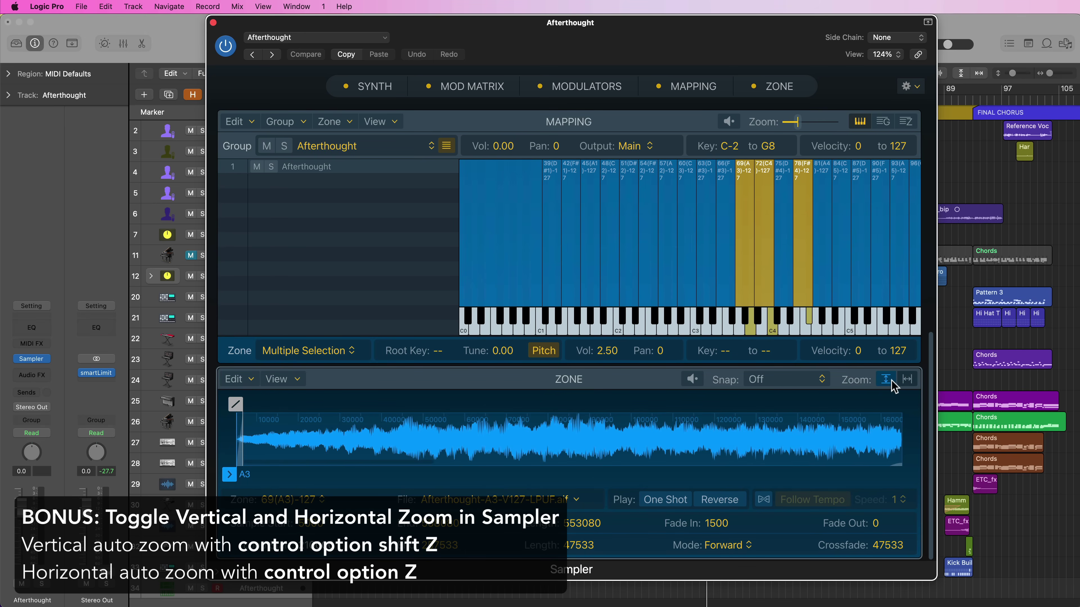
pyautogui.click(892, 382)
pyautogui.click(892, 381)
pyautogui.click(892, 382)
pyautogui.click(892, 382)
pyautogui.click(893, 382)
# Toggle horizontal auto zoom of the Zone waveform on and off, leaving it off
pyautogui.click(905, 384)
pyautogui.click(906, 384)
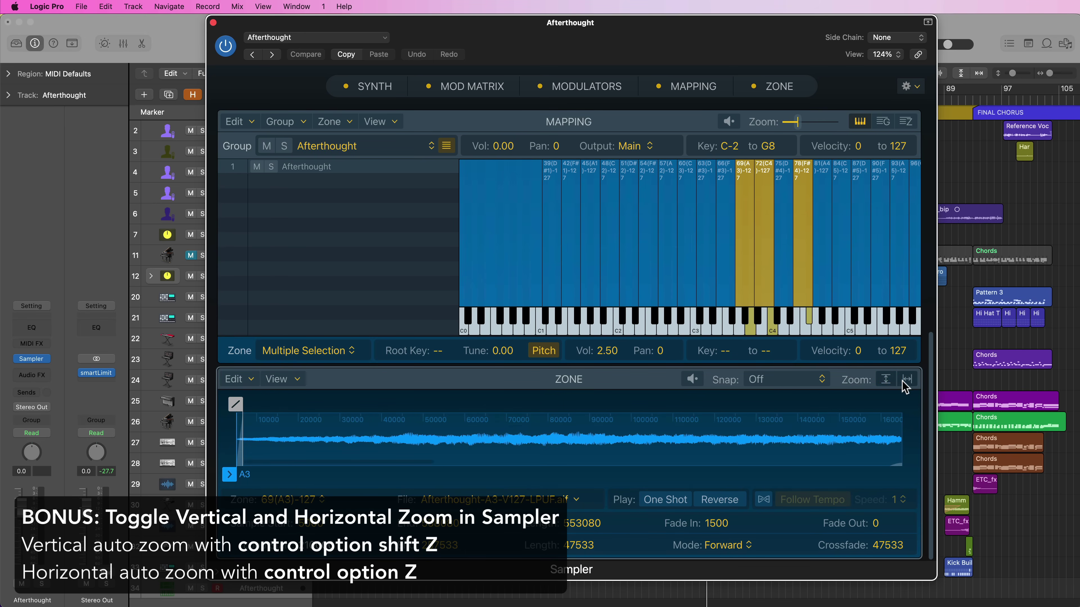
pyautogui.click(903, 381)
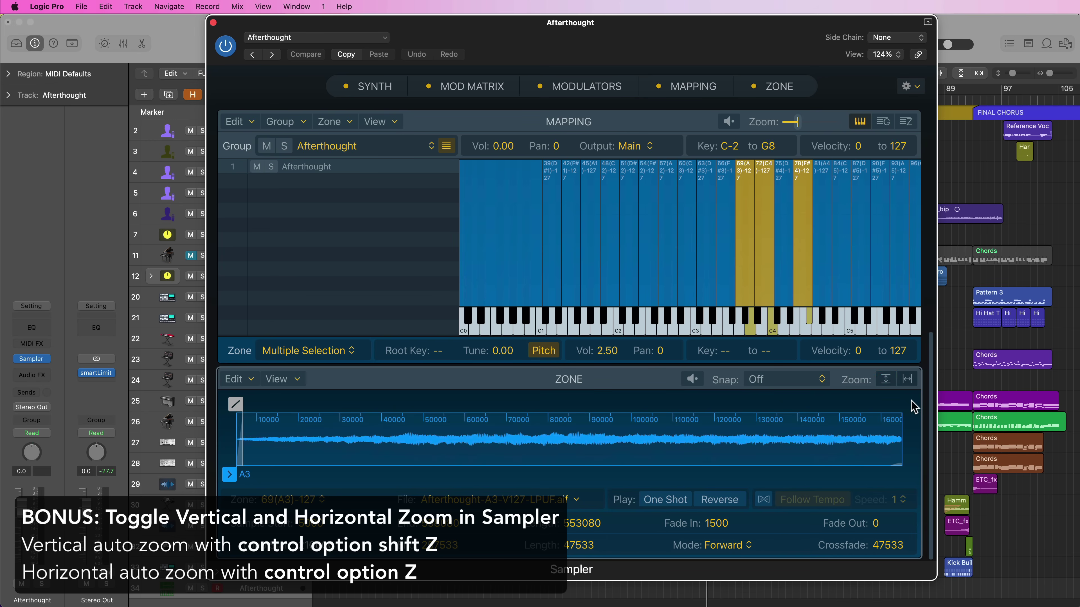
# Turn on both vertical and horizontal auto zoom for the Zone waveform and close the Sampler window
pyautogui.hotkey('ctrl', 'alt', 'shift', 'z')
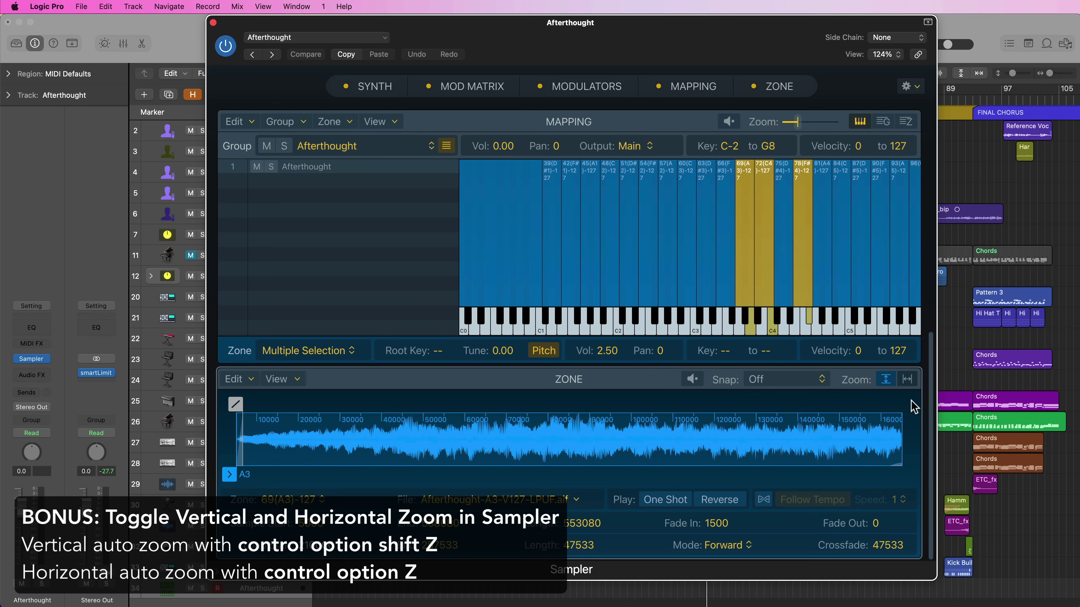
pyautogui.hotkey('ctrl', 'alt', 'z')
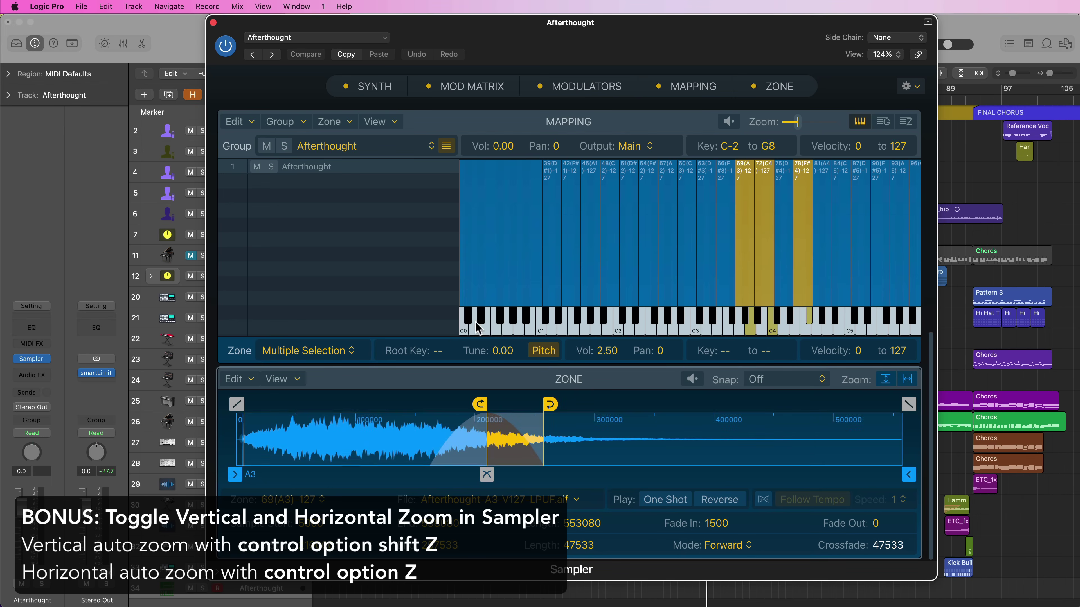
pyautogui.click(213, 23)
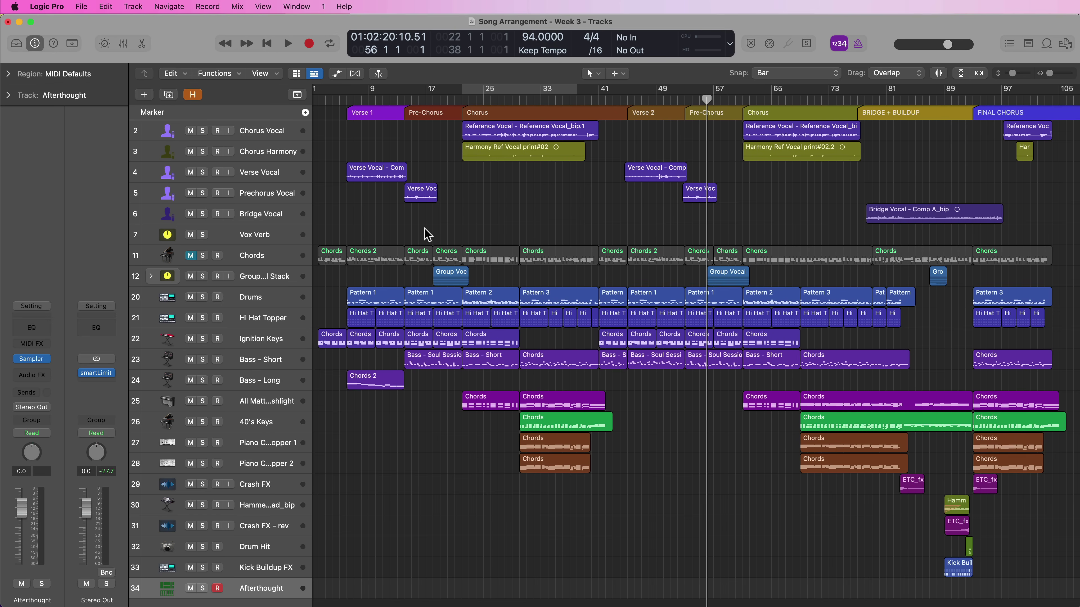